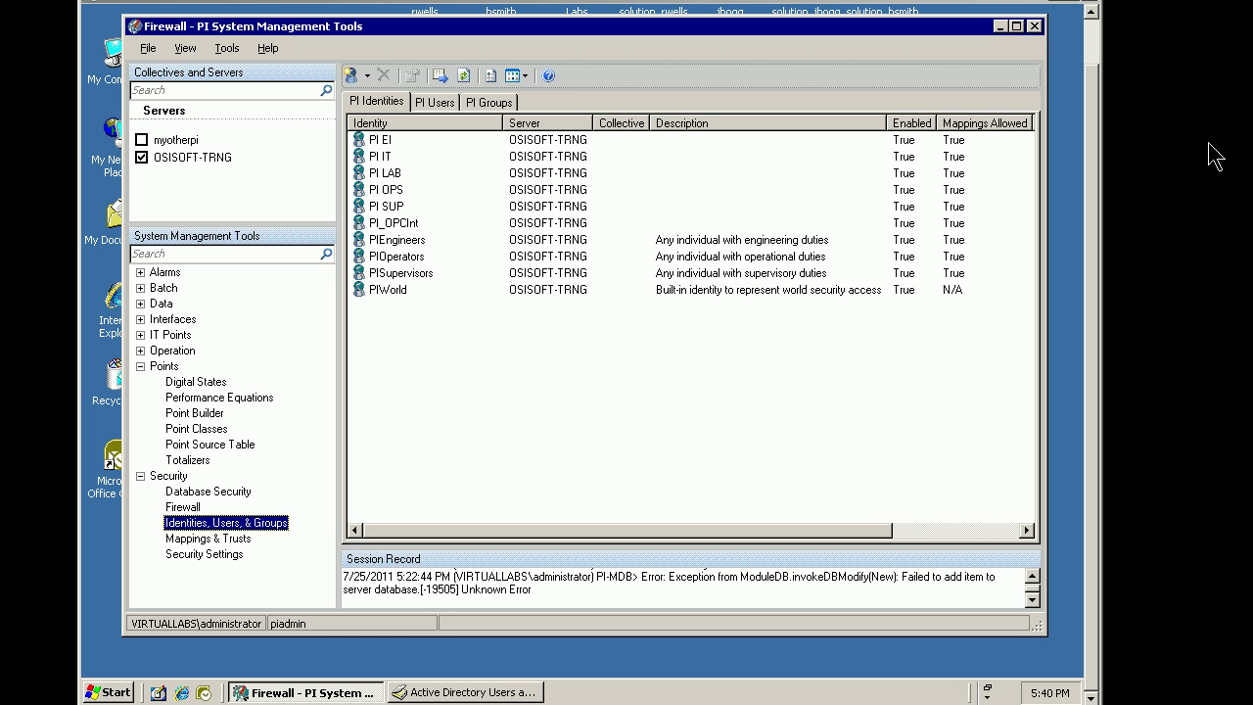
Select PI EI, view the Mappings & Trusts list, and return to the identities
{"action": "left_click", "coordinate": [374, 139]}
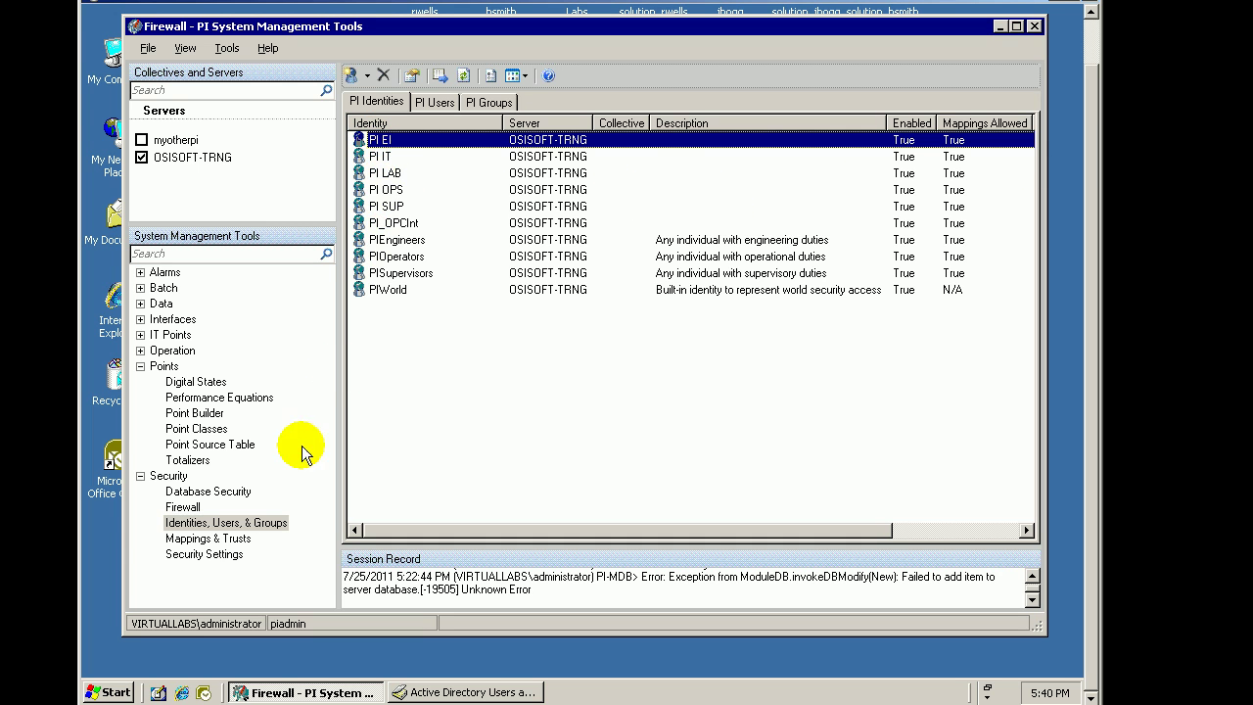
{"action": "left_click", "coordinate": [199, 541]}
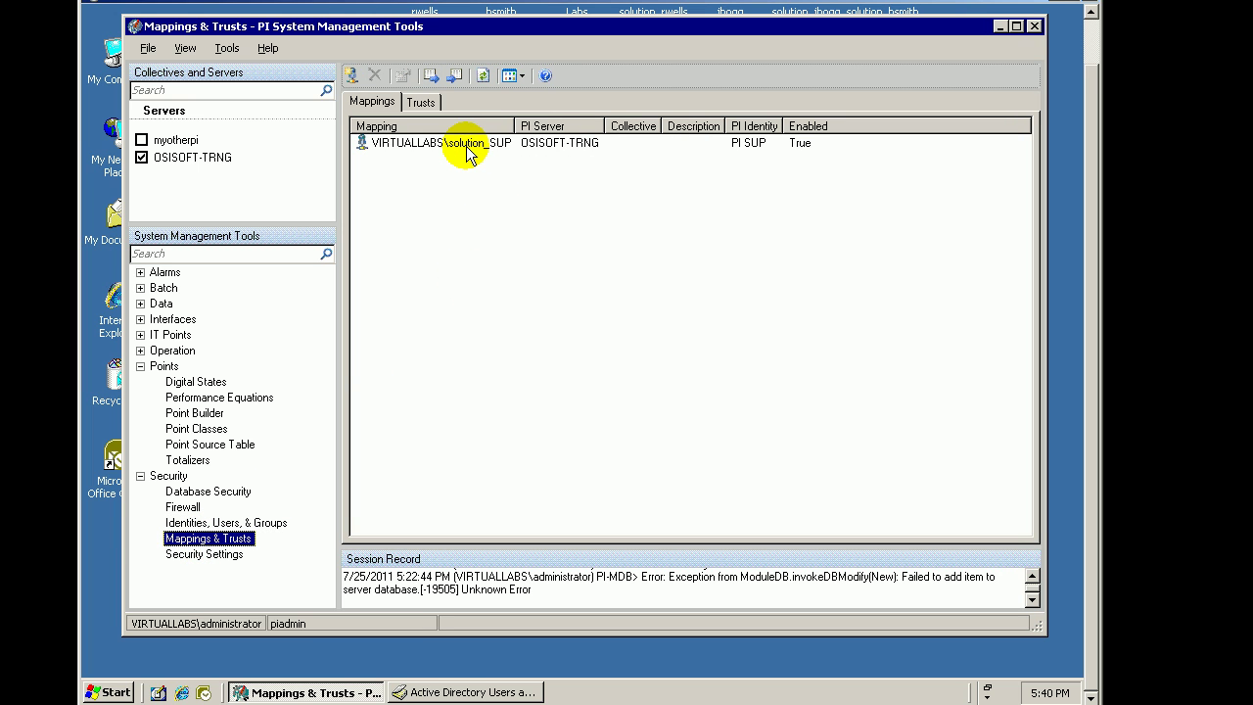
{"action": "left_click", "coordinate": [225, 523]}
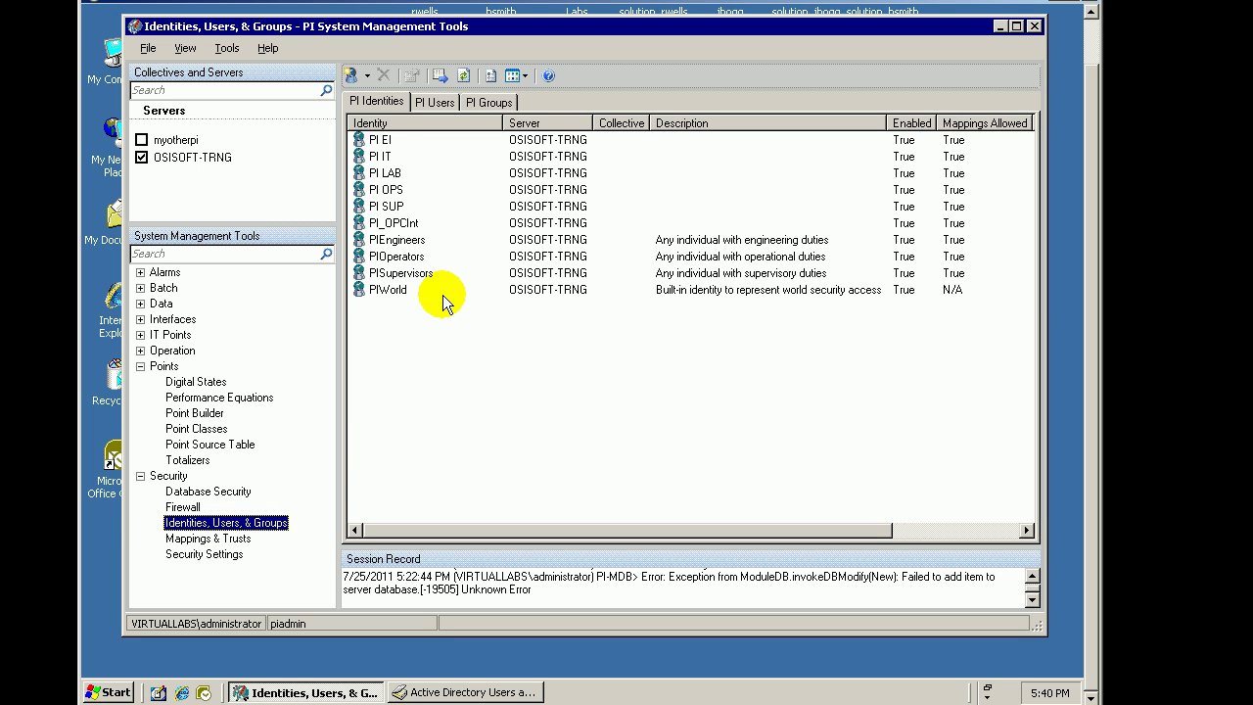
Step through PI EI, PI IT and PI LAB, then bring up Point Builder
{"action": "left_click", "coordinate": [380, 142]}
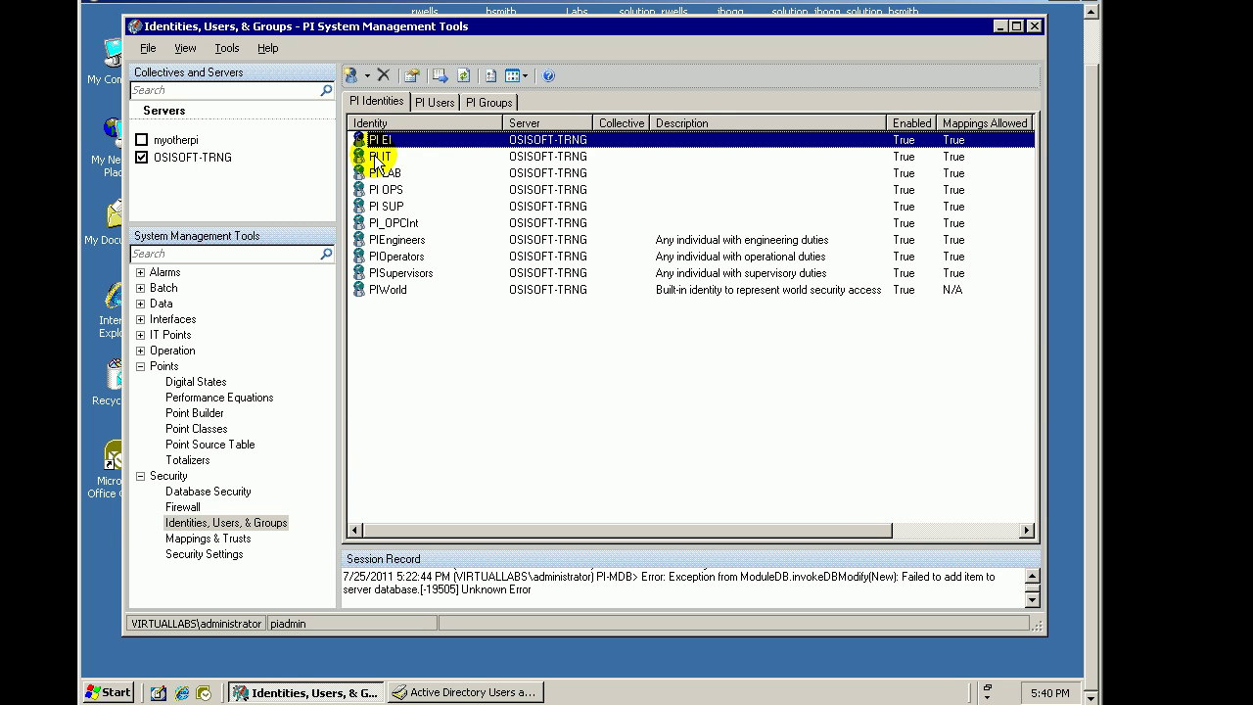
{"action": "left_click", "coordinate": [377, 156]}
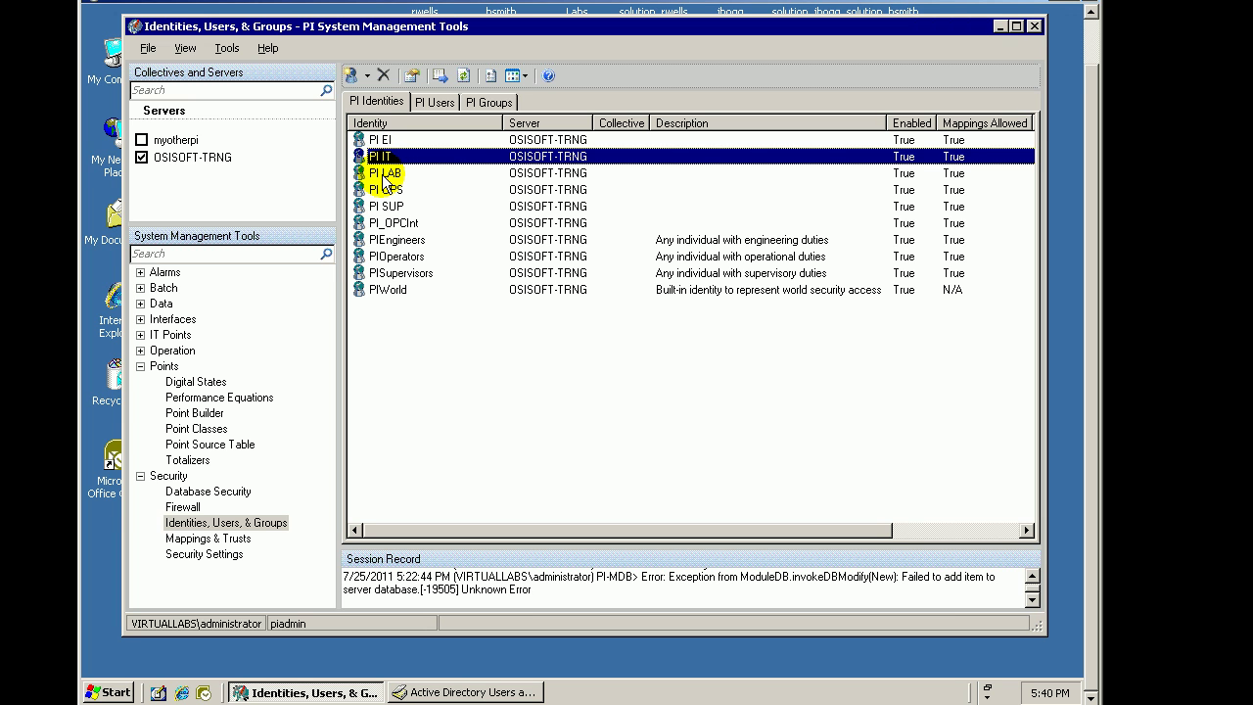
{"action": "left_click", "coordinate": [387, 176]}
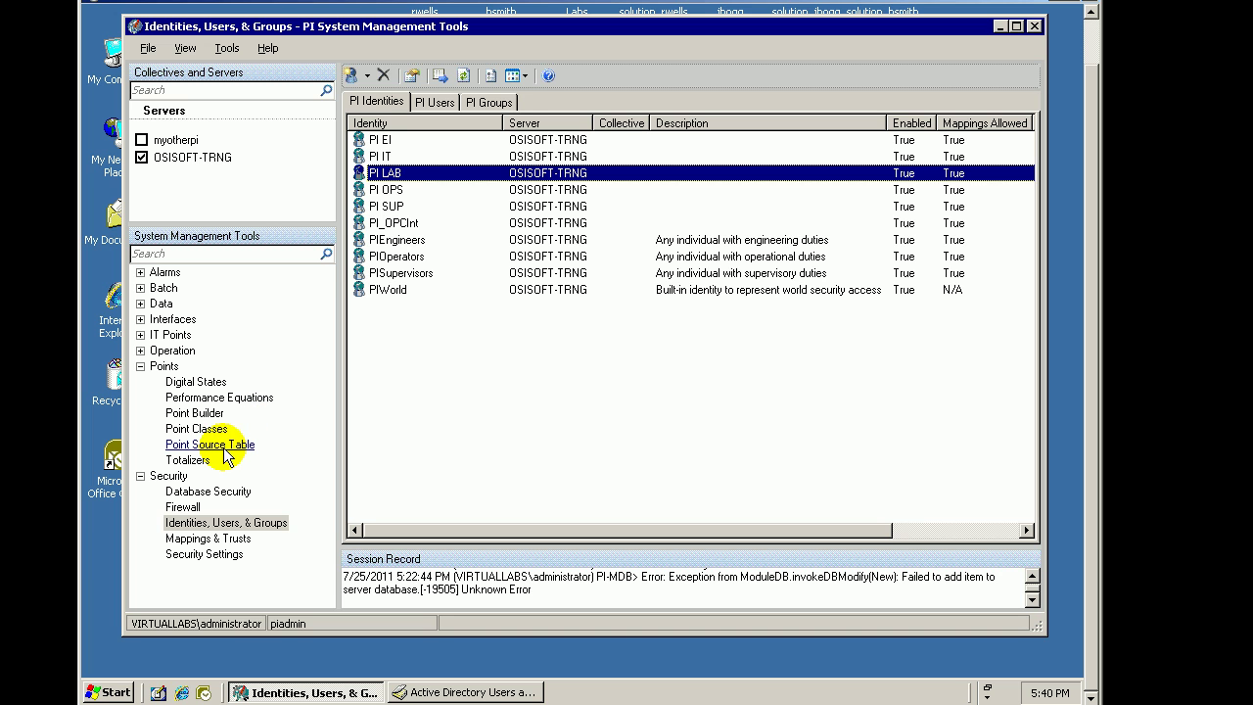
{"action": "left_click", "coordinate": [193, 415]}
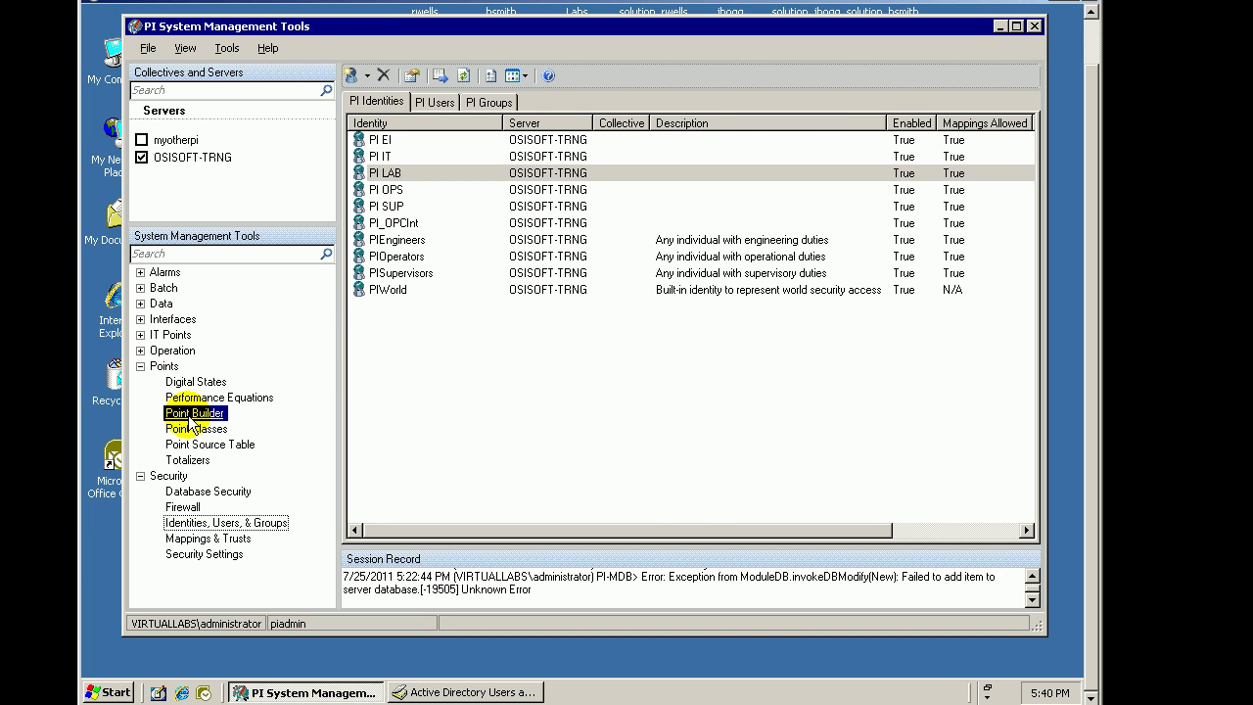
{"action": "left_click", "coordinate": [457, 117]}
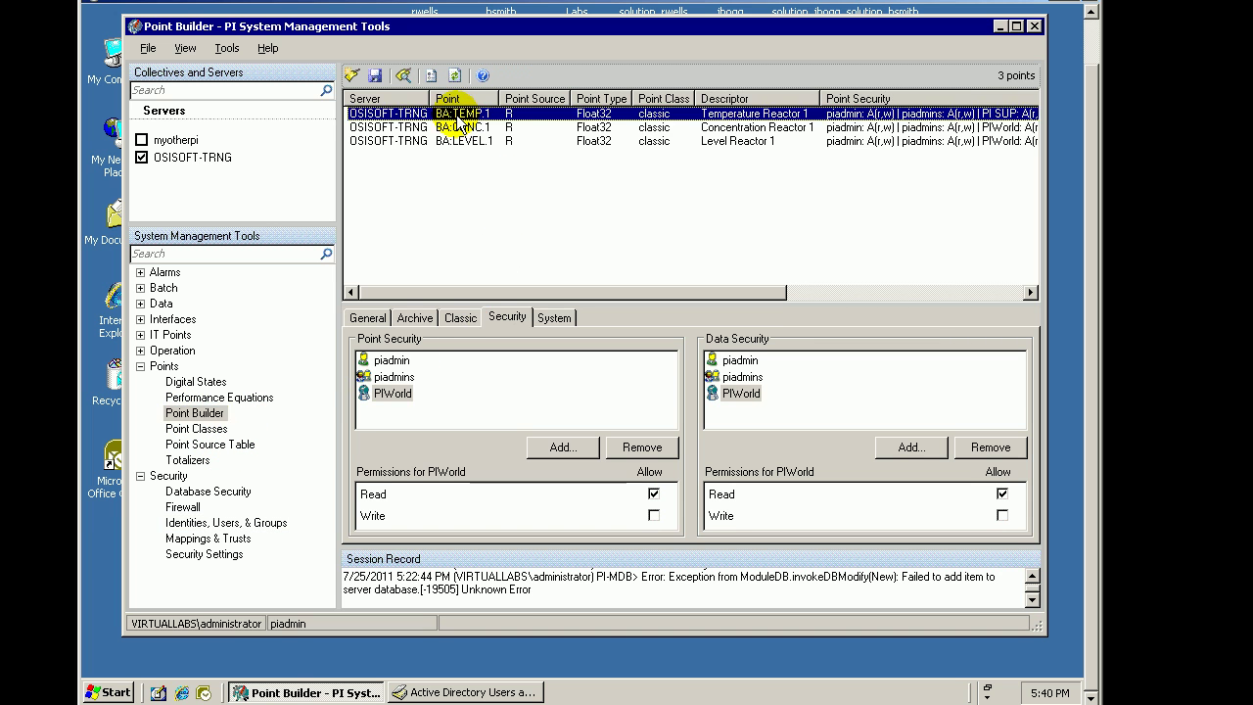
{"action": "left_click", "coordinate": [461, 129]}
{"action": "left_click", "coordinate": [462, 139]}
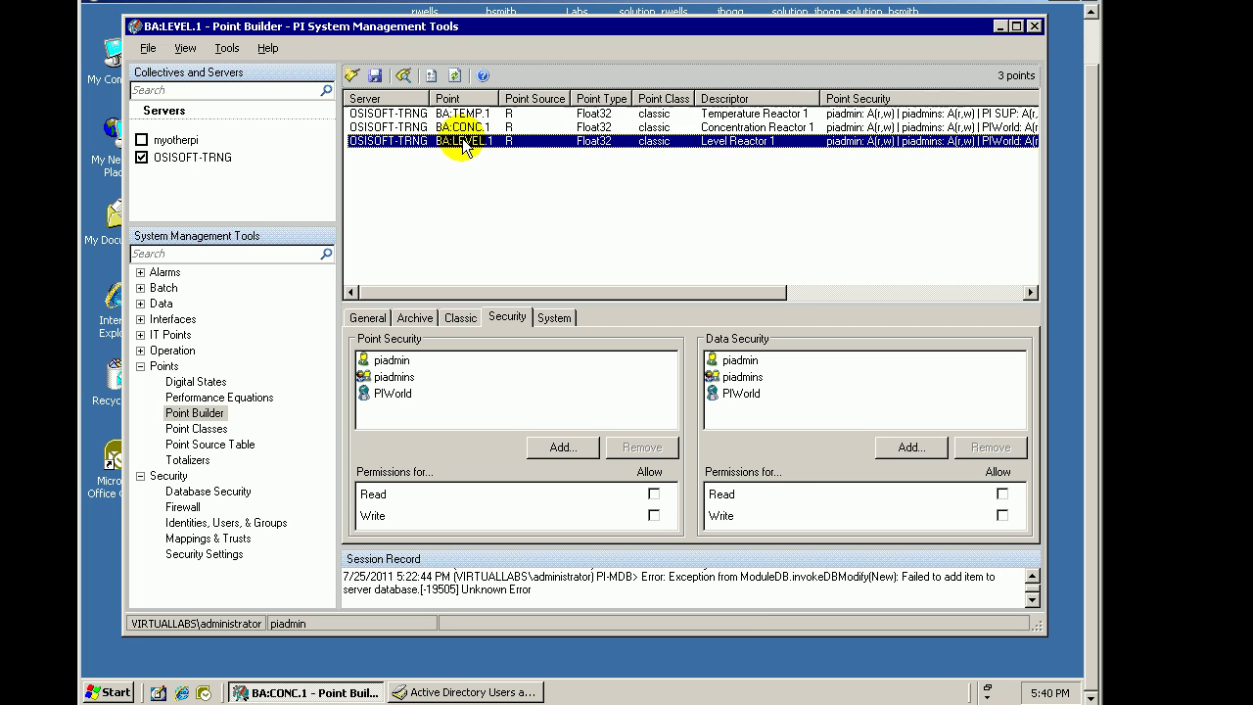
{"action": "left_click", "coordinate": [465, 117], "text": "ctrl"}
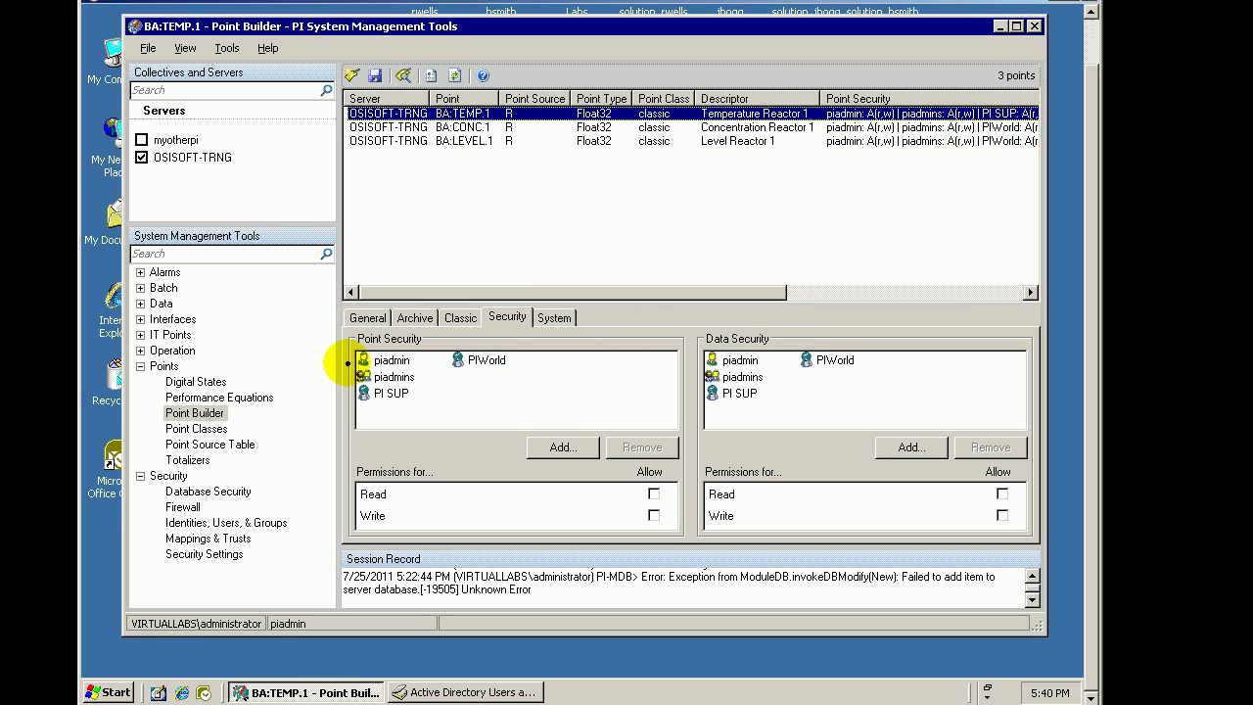
{"action": "left_click_drag", "start_coordinate": [349, 356], "coordinate": [447, 349]}
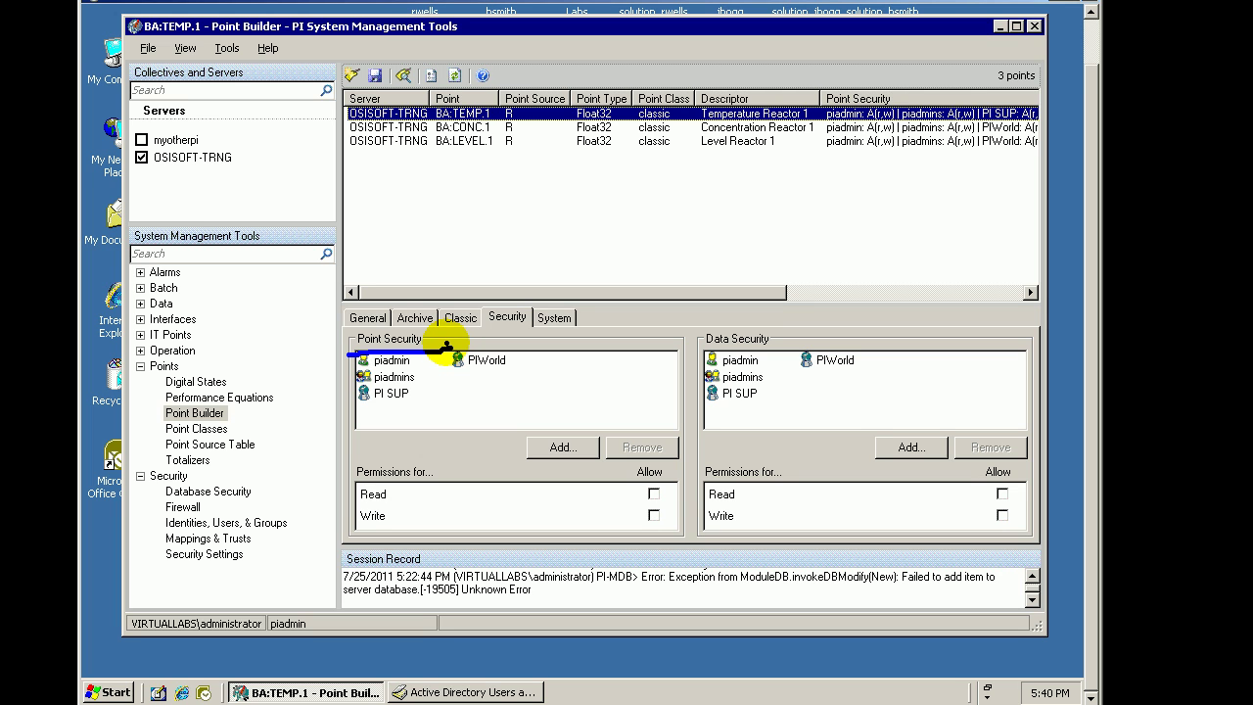
{"action": "key", "text": "Escape"}
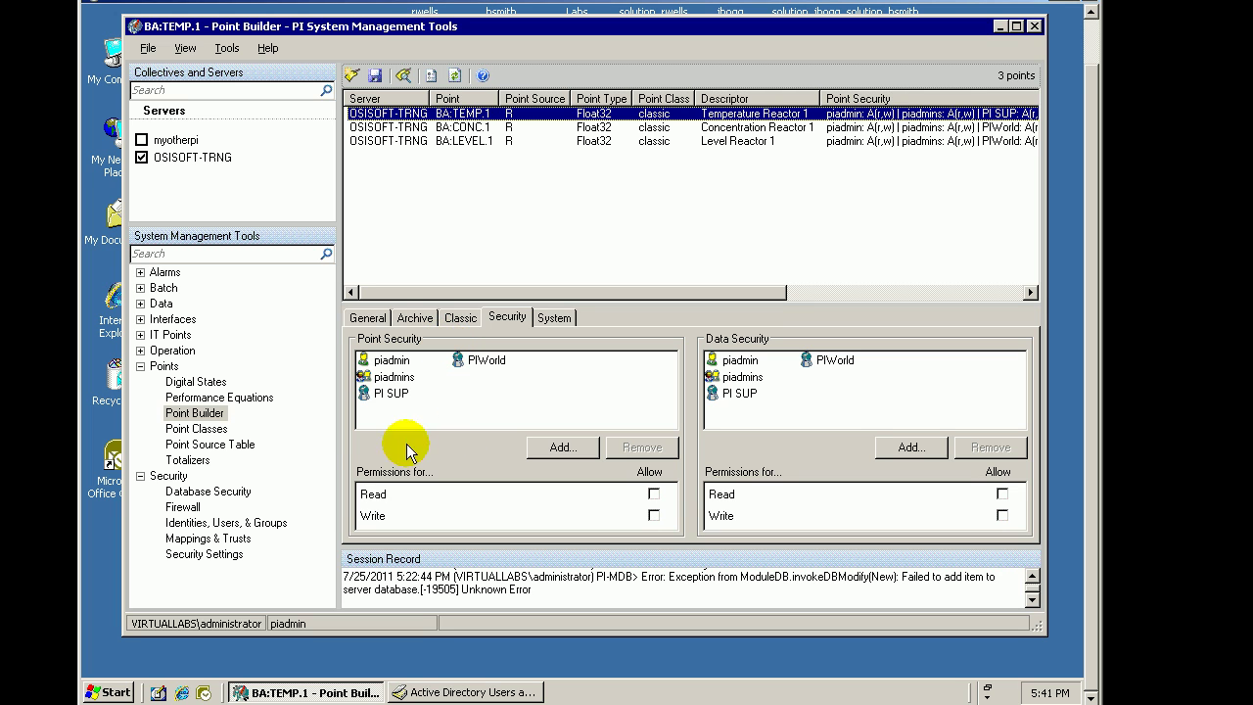
{"action": "left_click", "coordinate": [377, 319]}
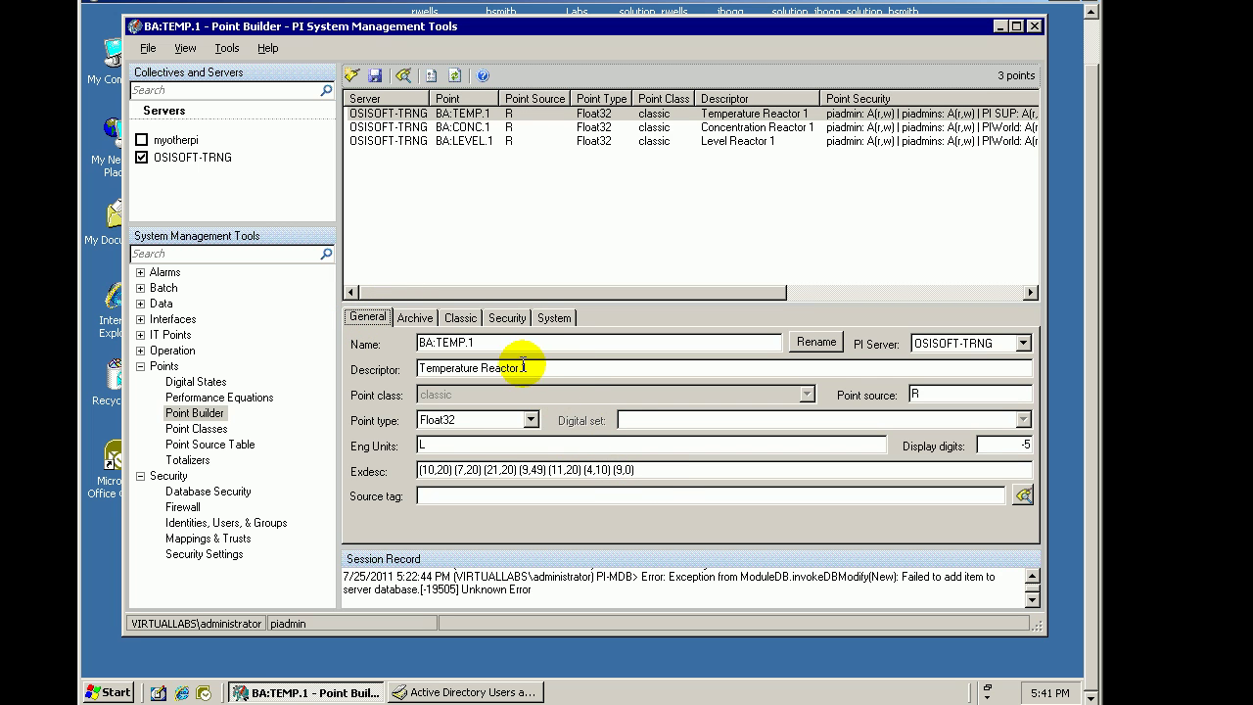
{"action": "left_click_drag", "start_coordinate": [545, 368], "coordinate": [360, 368]}
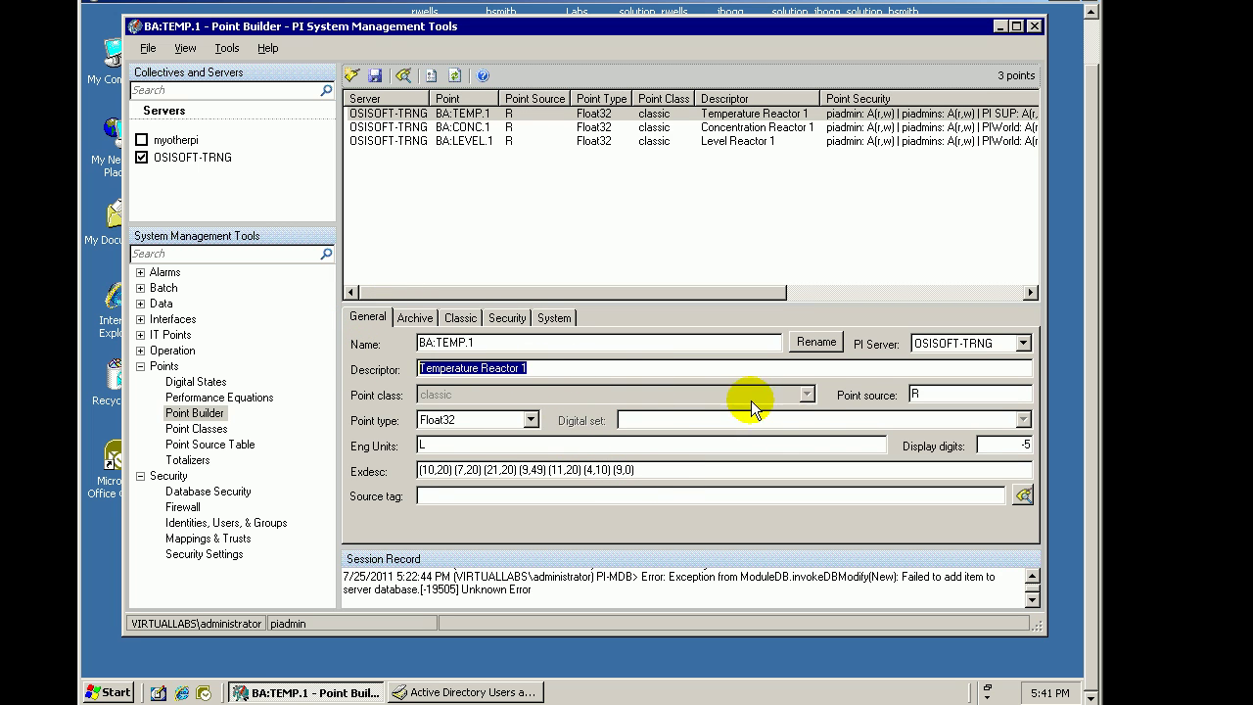
{"action": "left_click", "coordinate": [414, 320]}
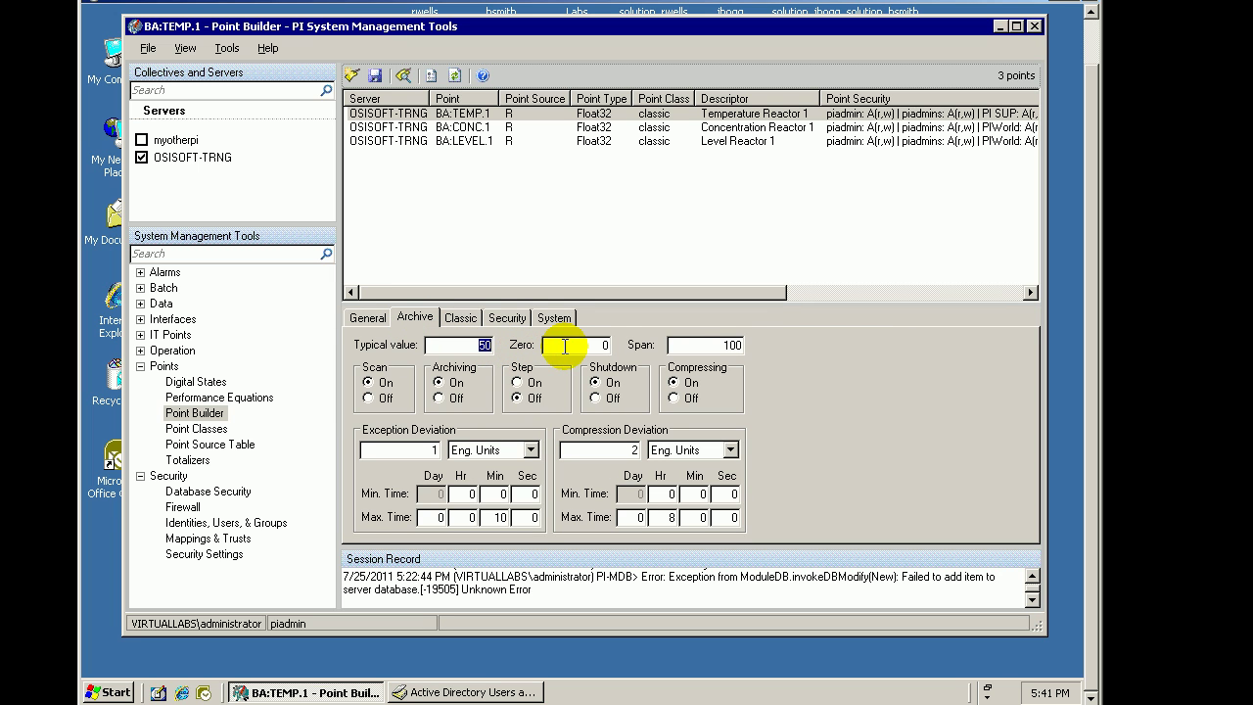
{"action": "double_click", "coordinate": [746, 344]}
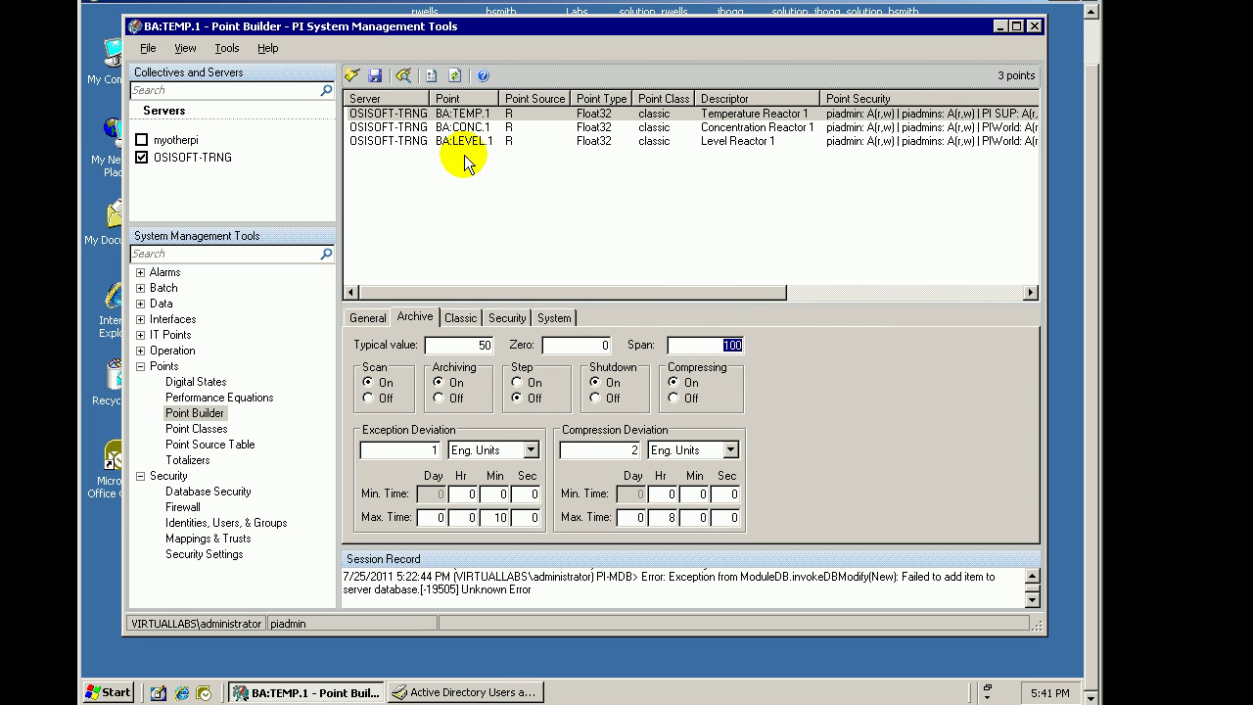
{"action": "left_click", "coordinate": [500, 316]}
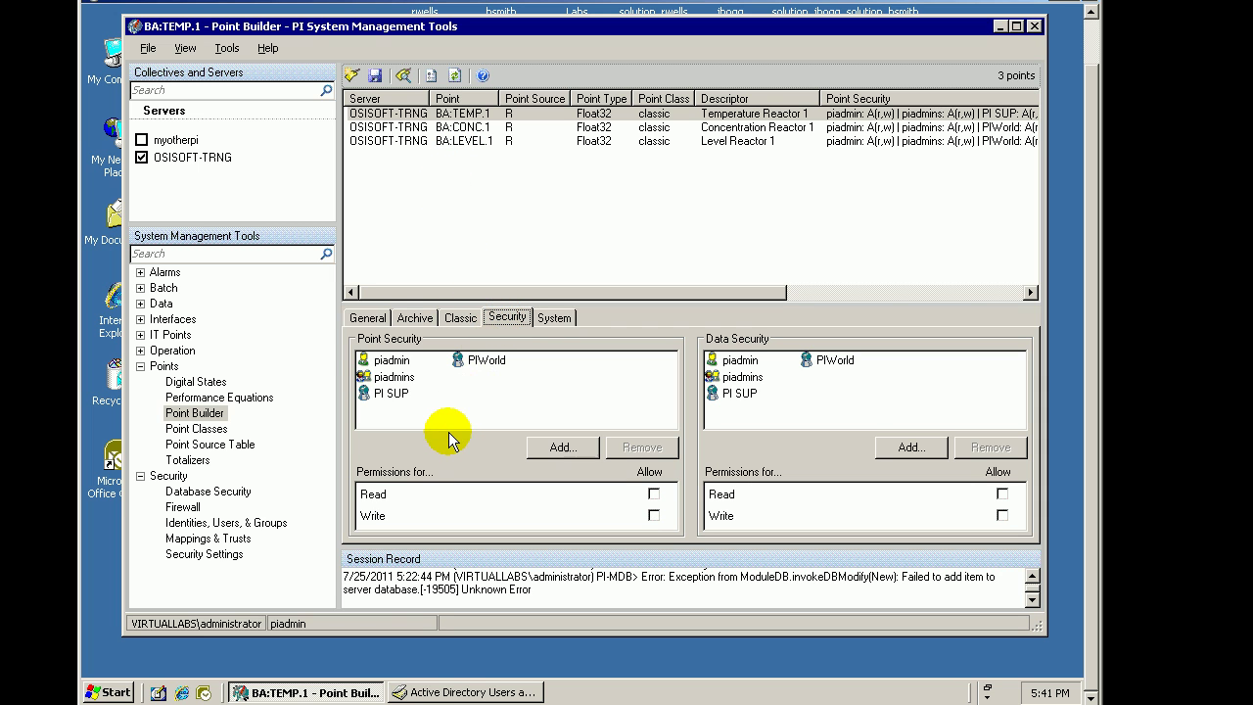
Widen the security columns and show PI SUP's Read and Write permissions on BA:TEMP.1
{"action": "left_click_drag", "start_coordinate": [350, 346], "coordinate": [468, 350]}
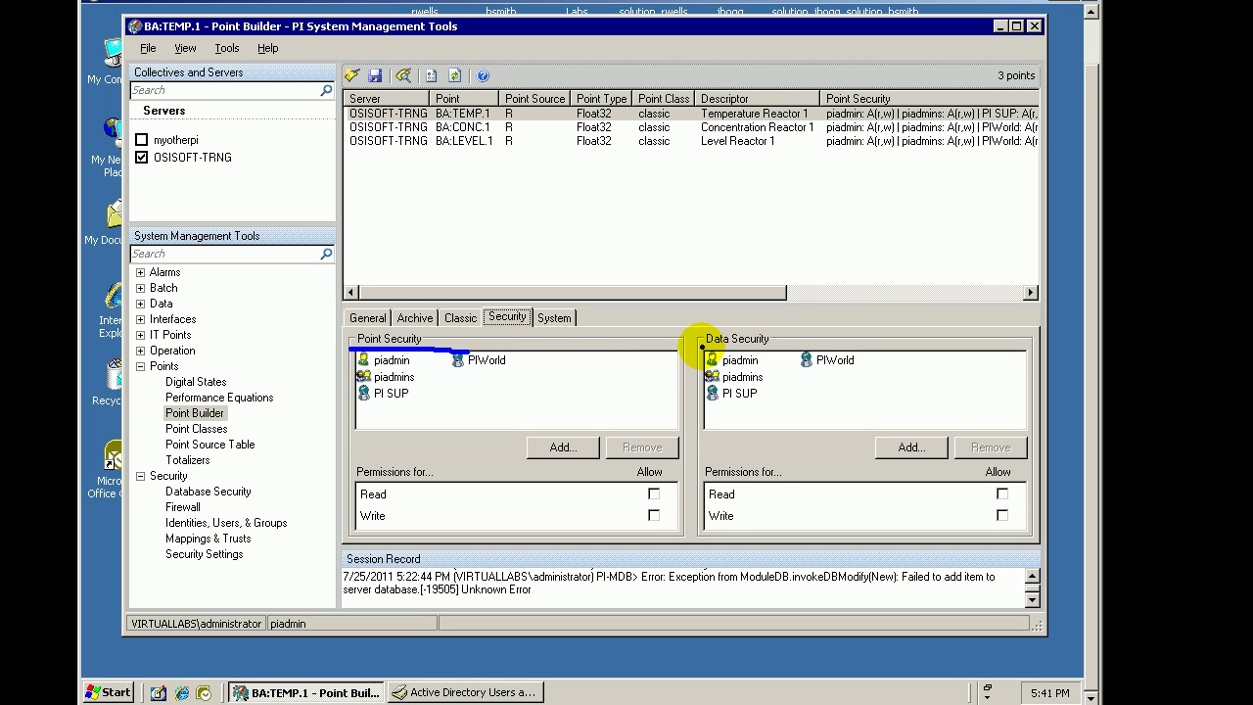
{"action": "left_click_drag", "start_coordinate": [701, 346], "coordinate": [783, 349]}
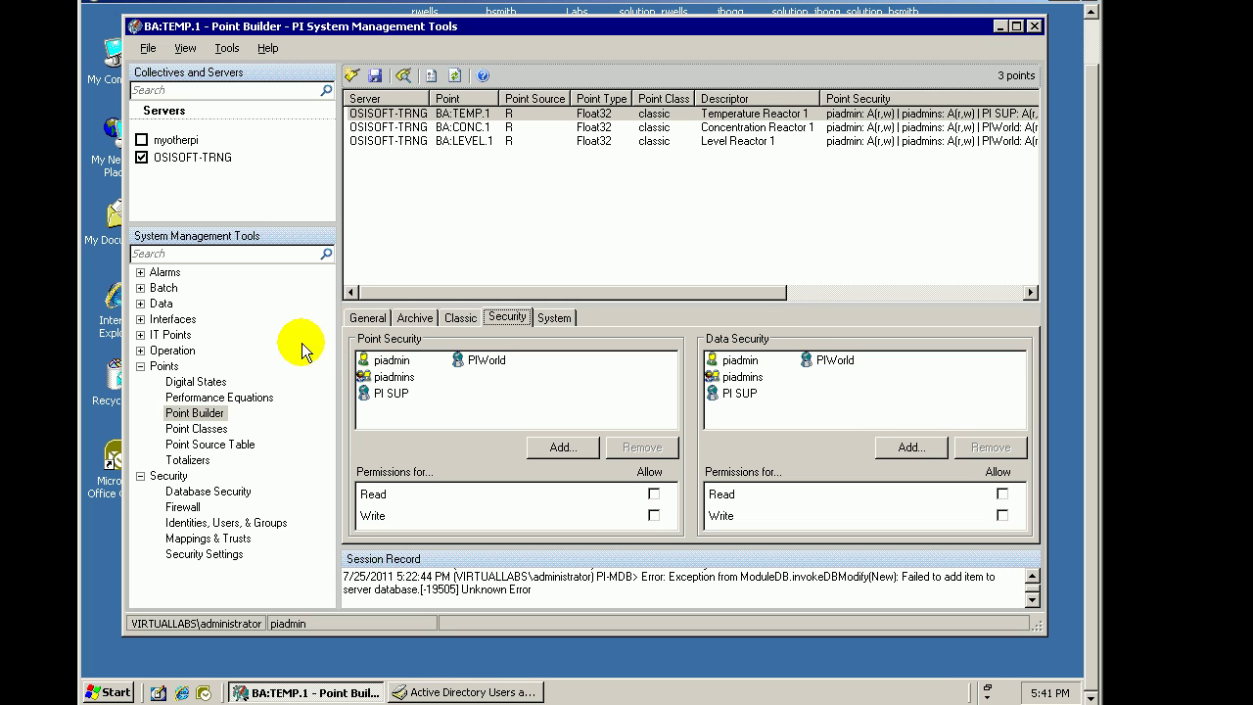
{"action": "left_click", "coordinate": [387, 395]}
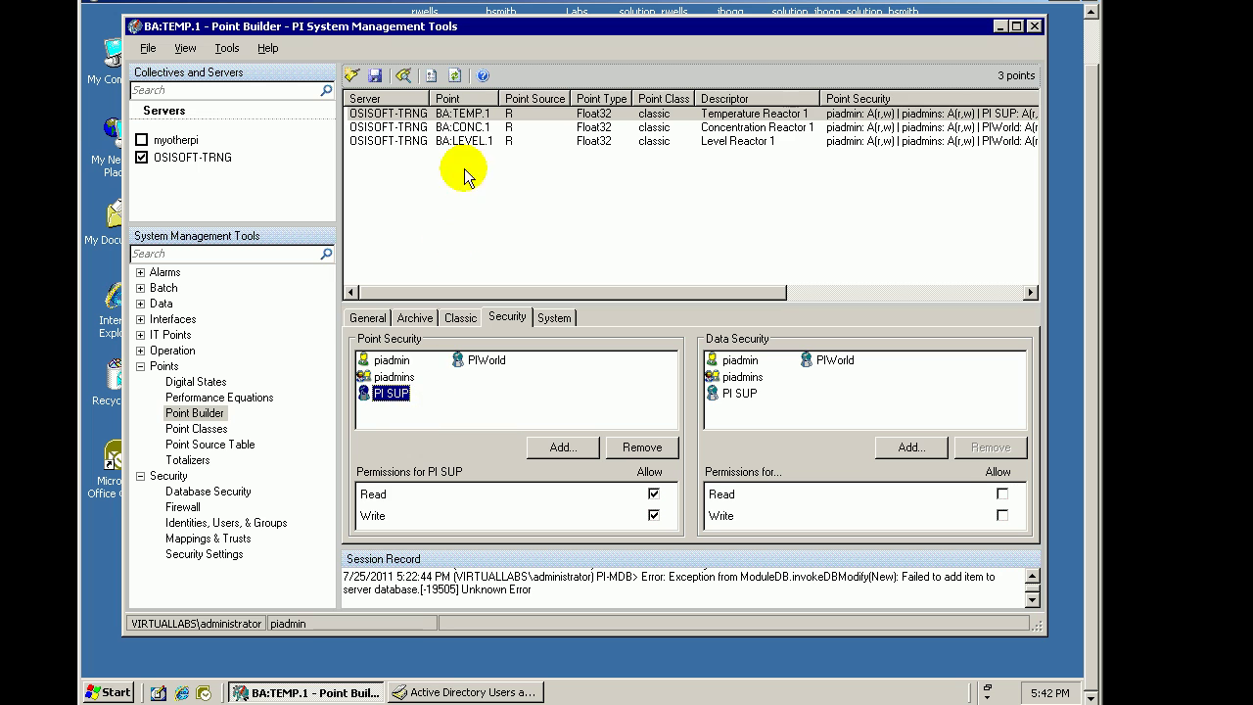
{"action": "left_click", "coordinate": [466, 114]}
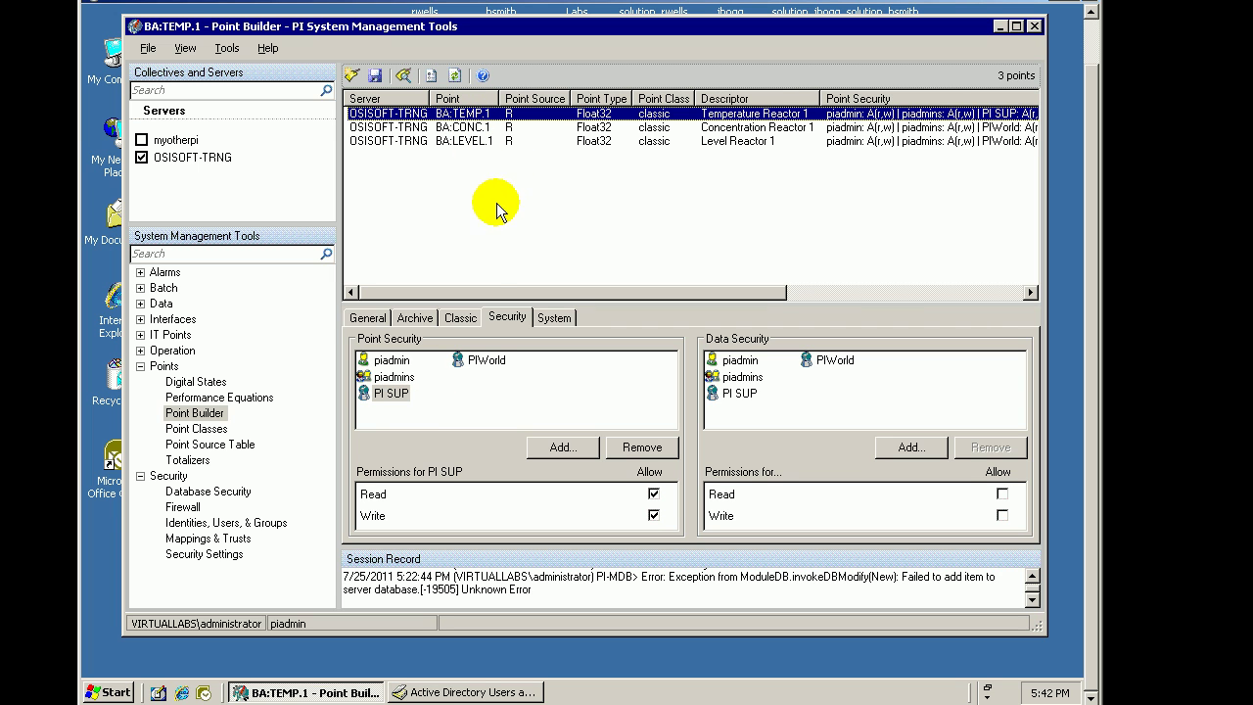
{"action": "left_click", "coordinate": [384, 400]}
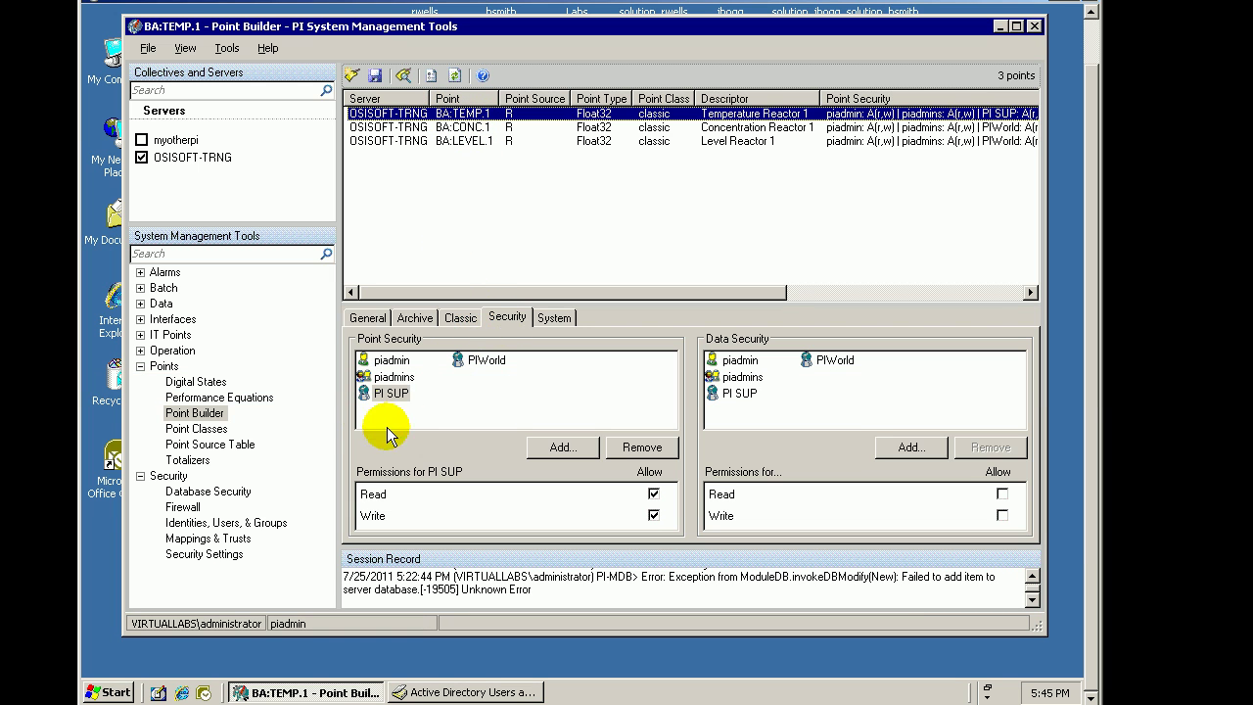
{"action": "left_click", "coordinate": [380, 394]}
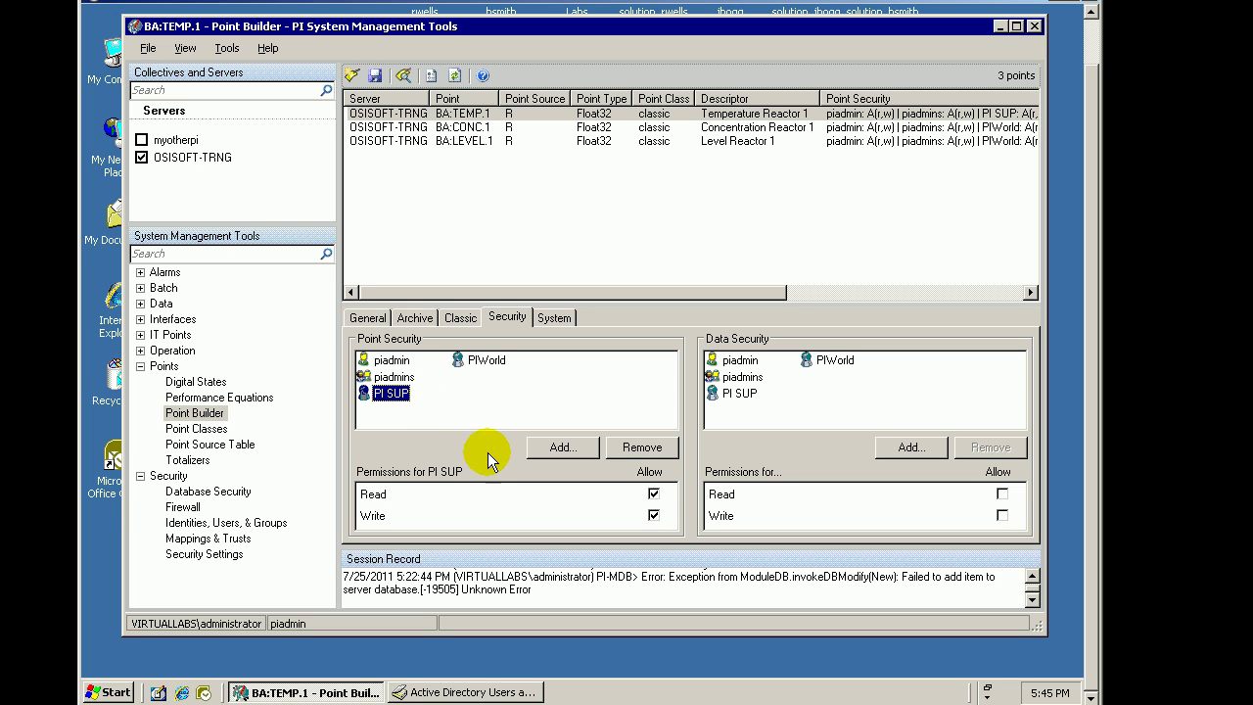
{"action": "left_click_drag", "start_coordinate": [351, 345], "coordinate": [468, 345]}
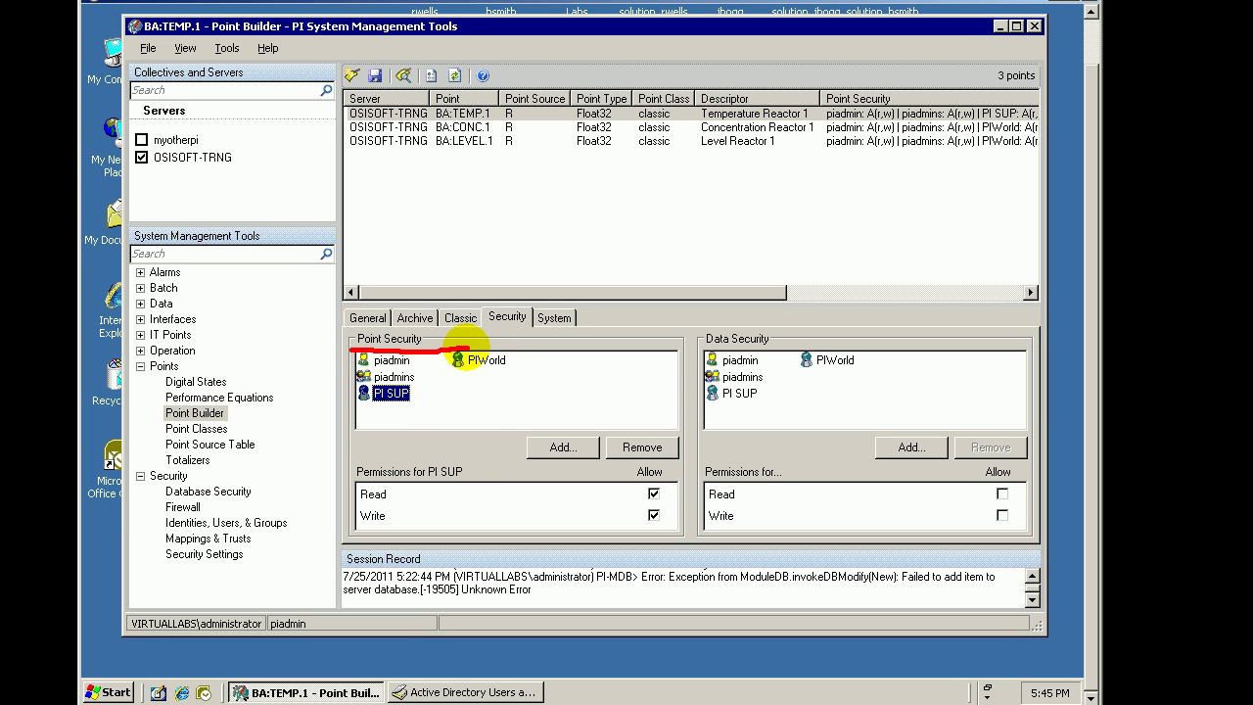
{"action": "key", "text": "Escape"}
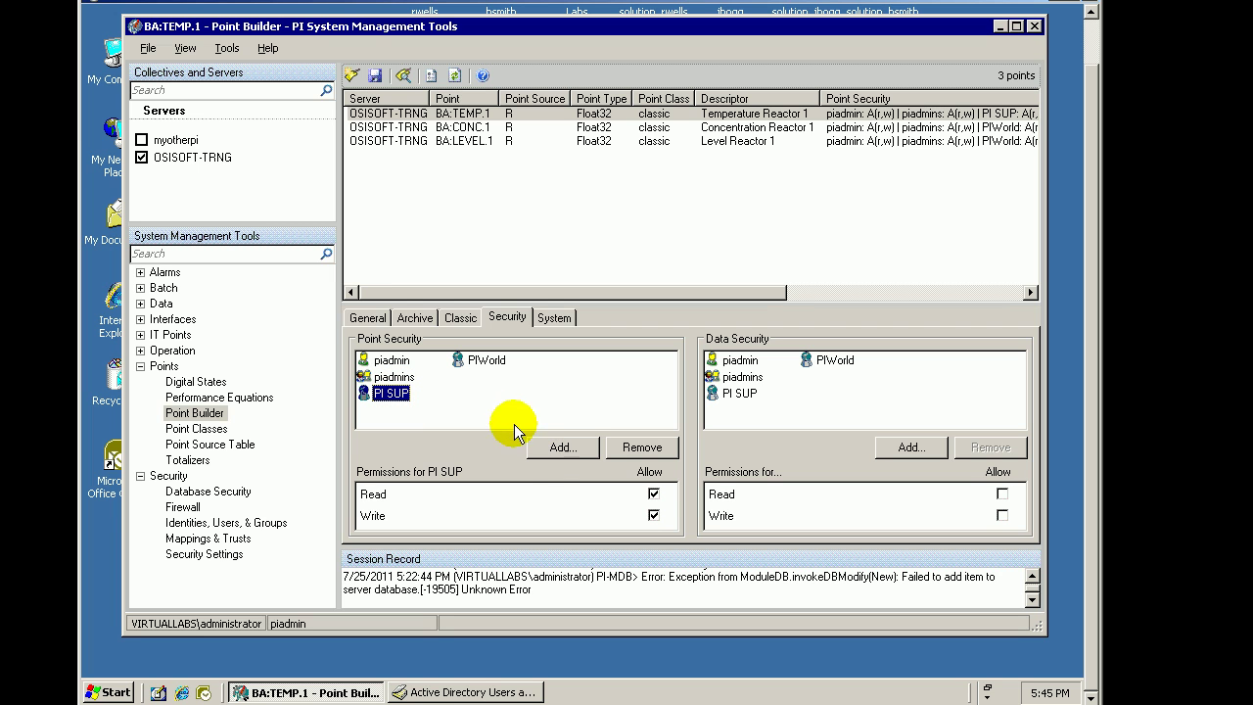
{"action": "left_click", "coordinate": [561, 447]}
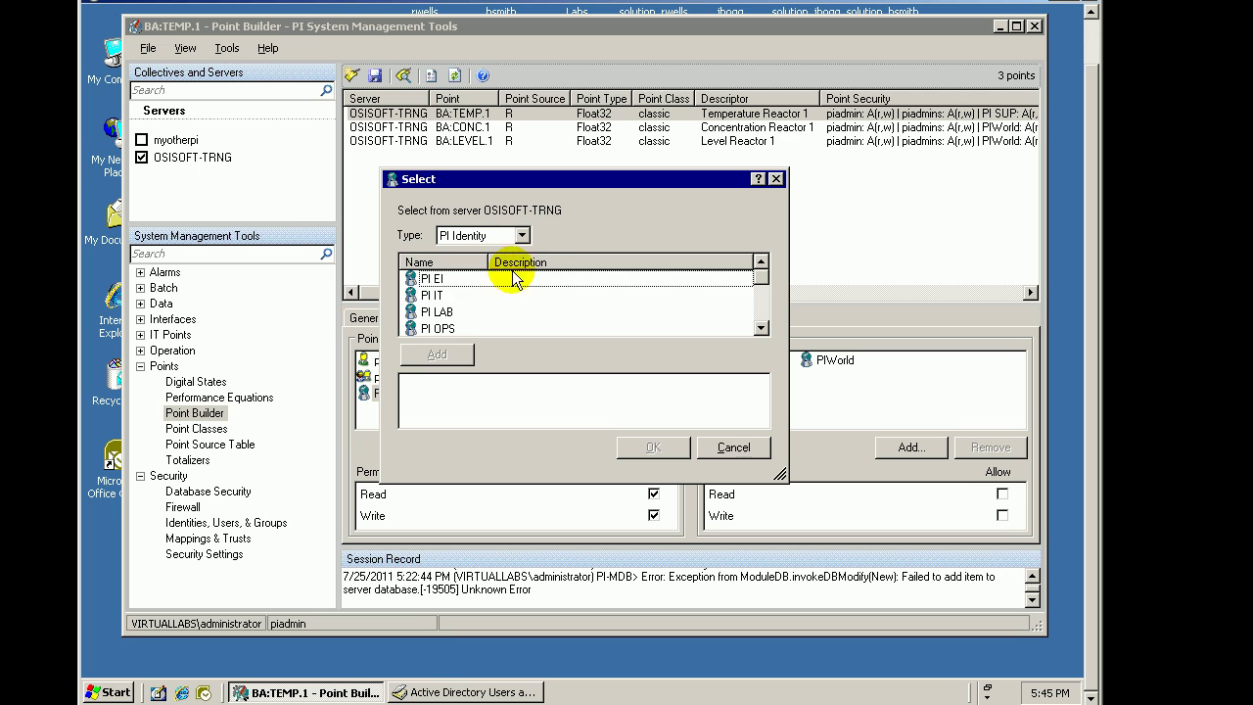
{"action": "left_click", "coordinate": [732, 447]}
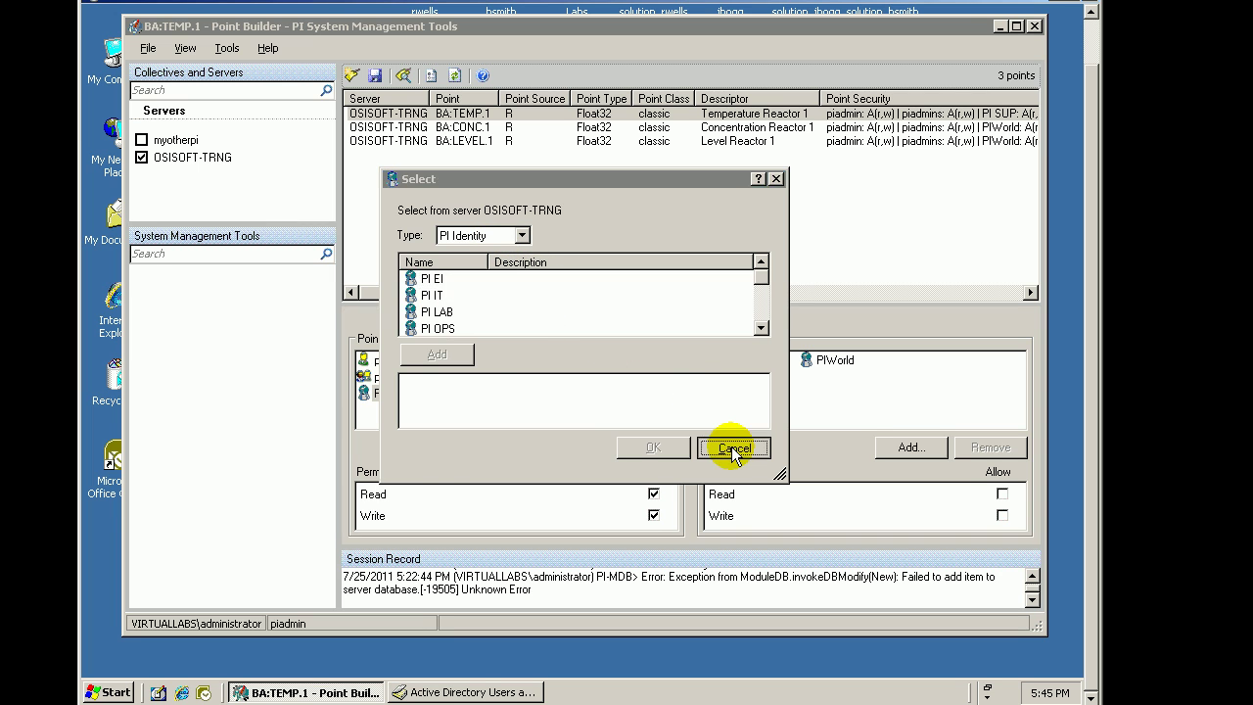
{"action": "left_click", "coordinate": [390, 394]}
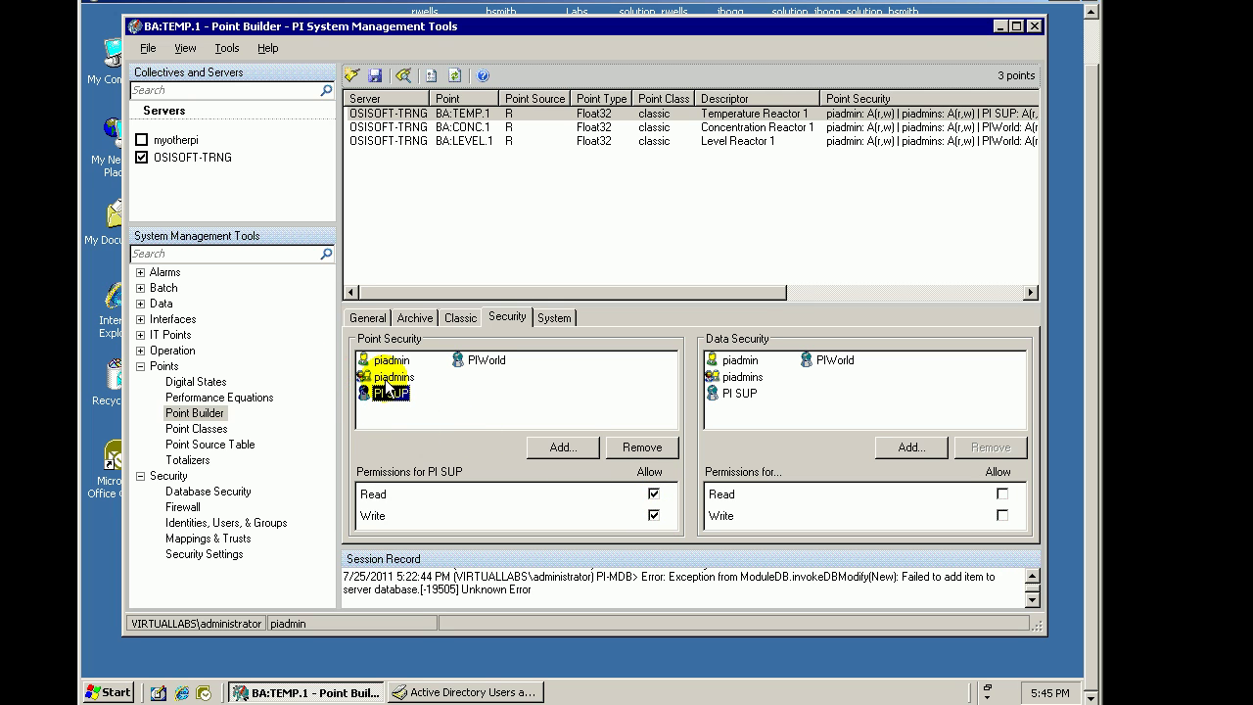
{"action": "left_click_drag", "start_coordinate": [355, 345], "coordinate": [431, 350]}
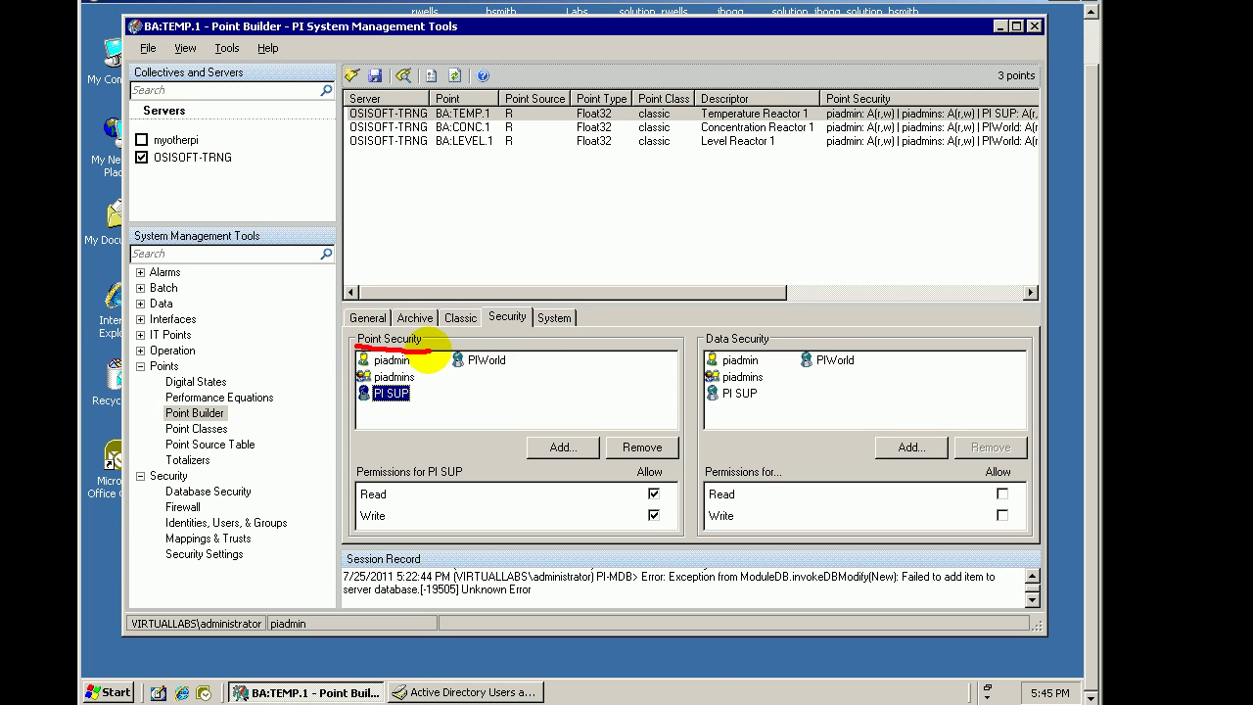
{"action": "left_click", "coordinate": [707, 348]}
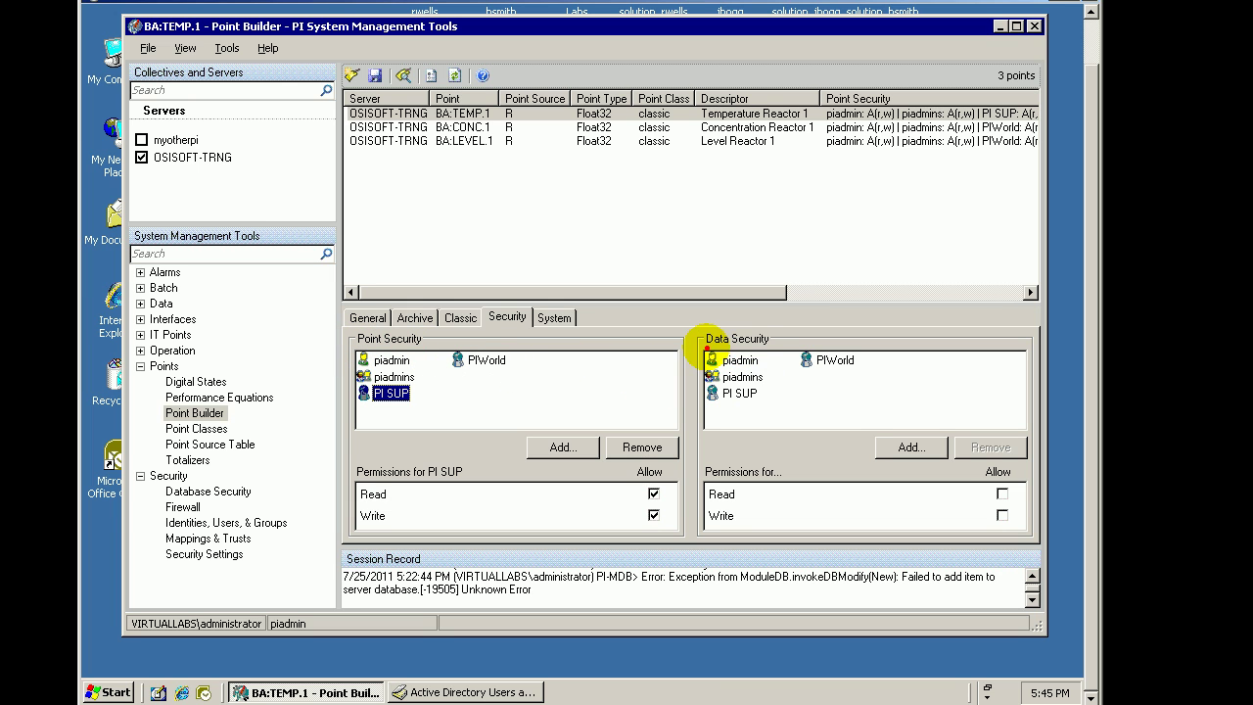
{"action": "left_click_drag", "start_coordinate": [707, 347], "coordinate": [766, 346]}
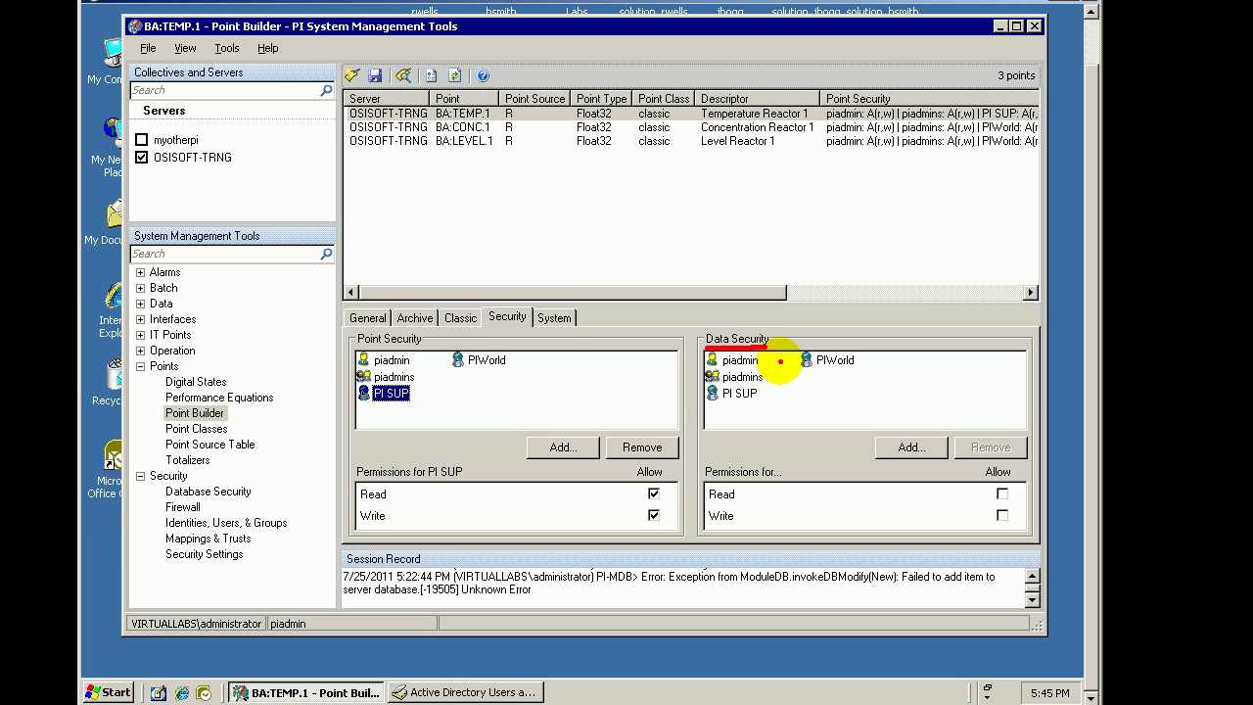
{"action": "left_click", "coordinate": [744, 395]}
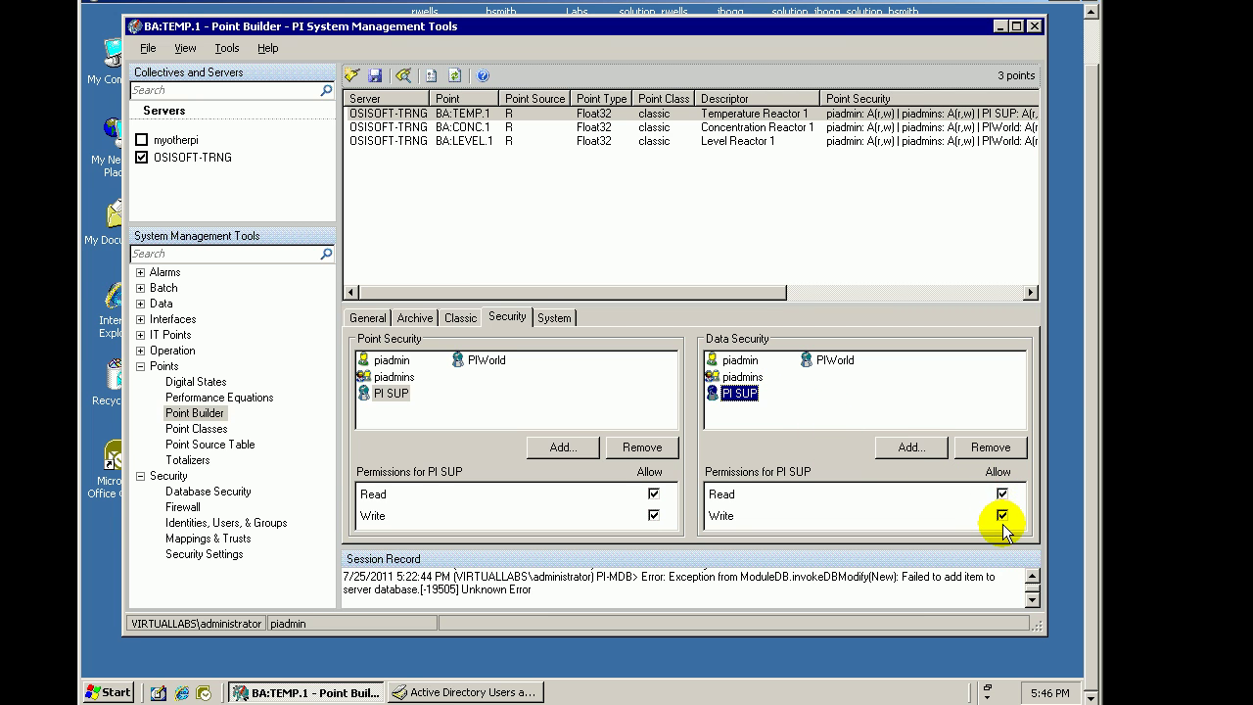
{"action": "left_click", "coordinate": [396, 394]}
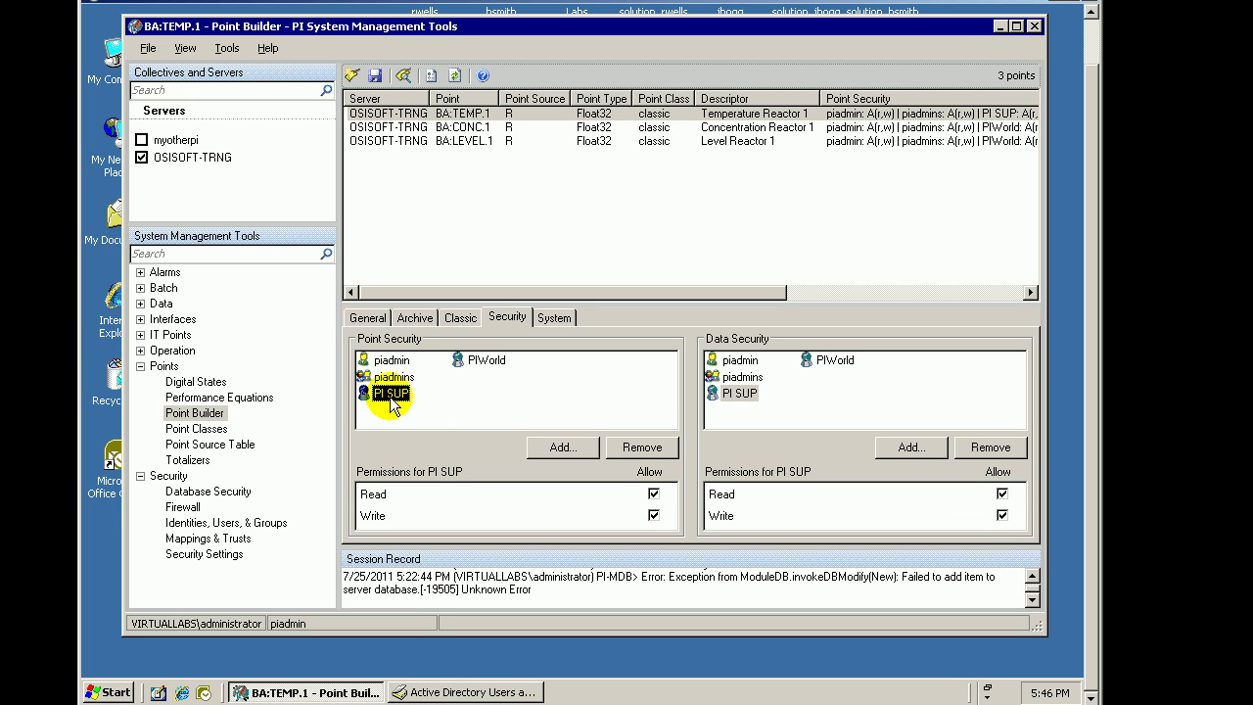
{"action": "left_click", "coordinate": [741, 395]}
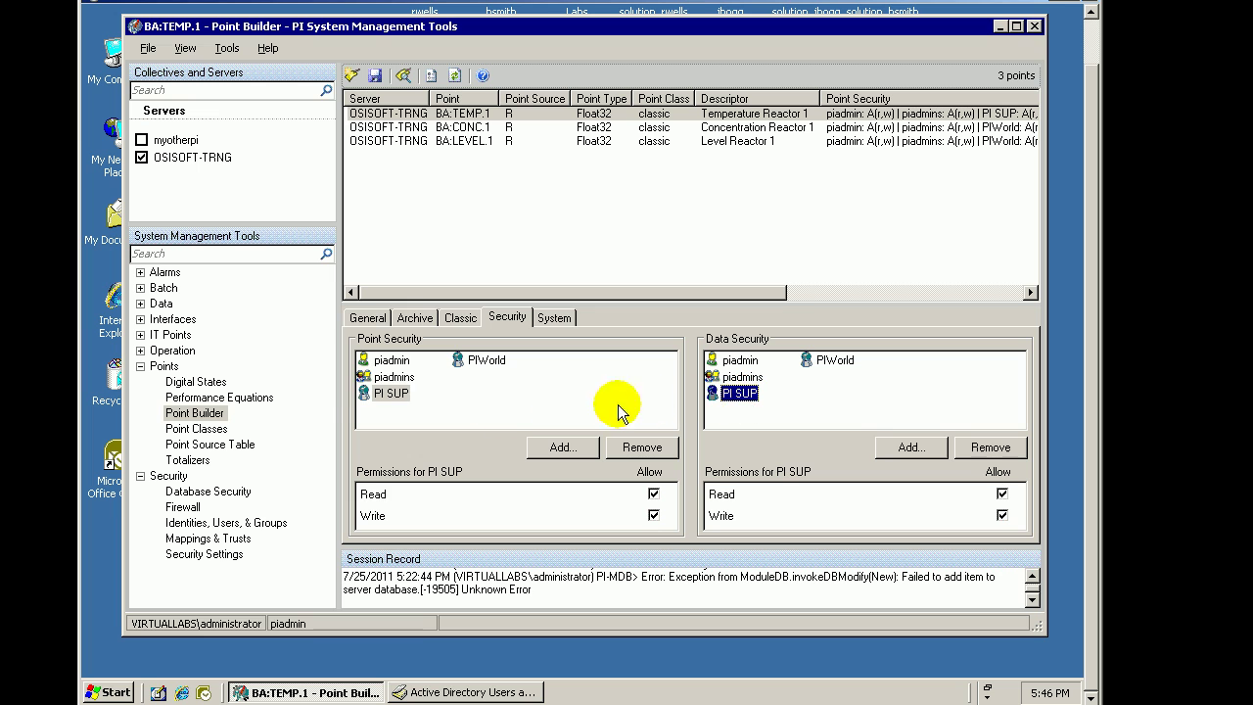
{"action": "left_click", "coordinate": [382, 393]}
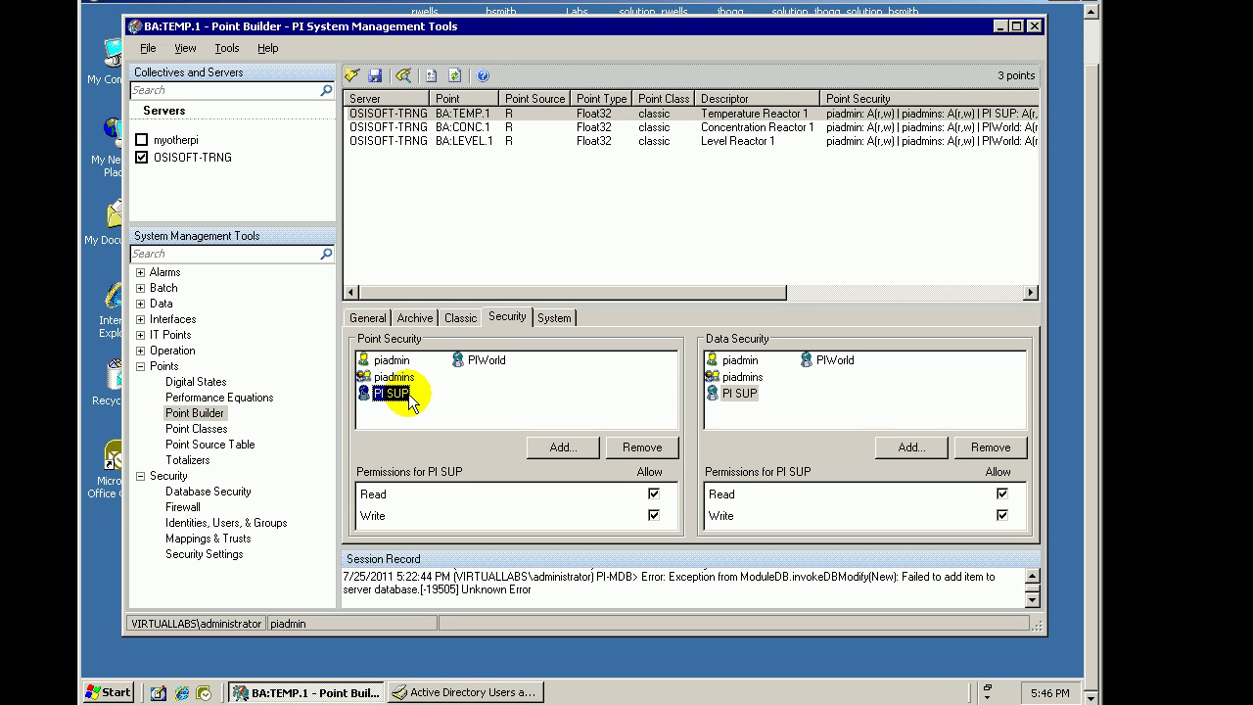
Select identities PI EI, PI IT, PI LAB, PI OPS and PI SUP, then show Mappings & Trusts
{"action": "left_click", "coordinate": [217, 523]}
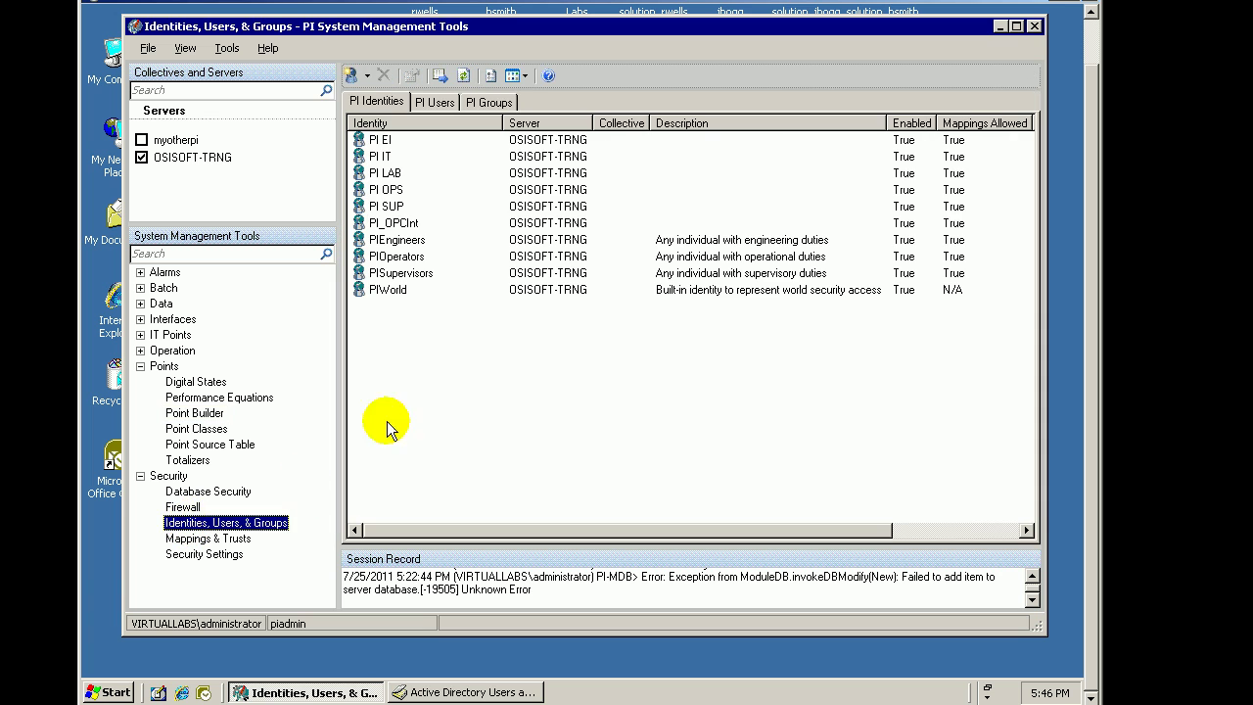
{"action": "left_click", "coordinate": [382, 140]}
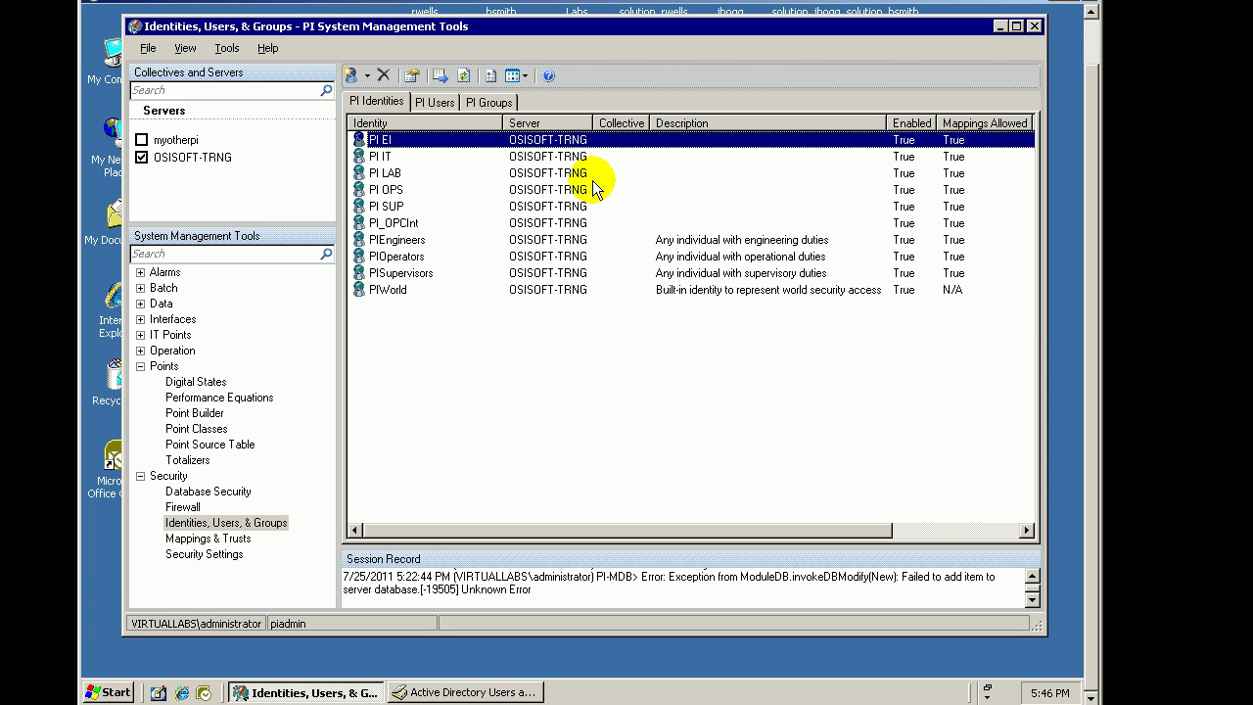
{"action": "left_click", "coordinate": [403, 157]}
{"action": "left_click", "coordinate": [404, 143]}
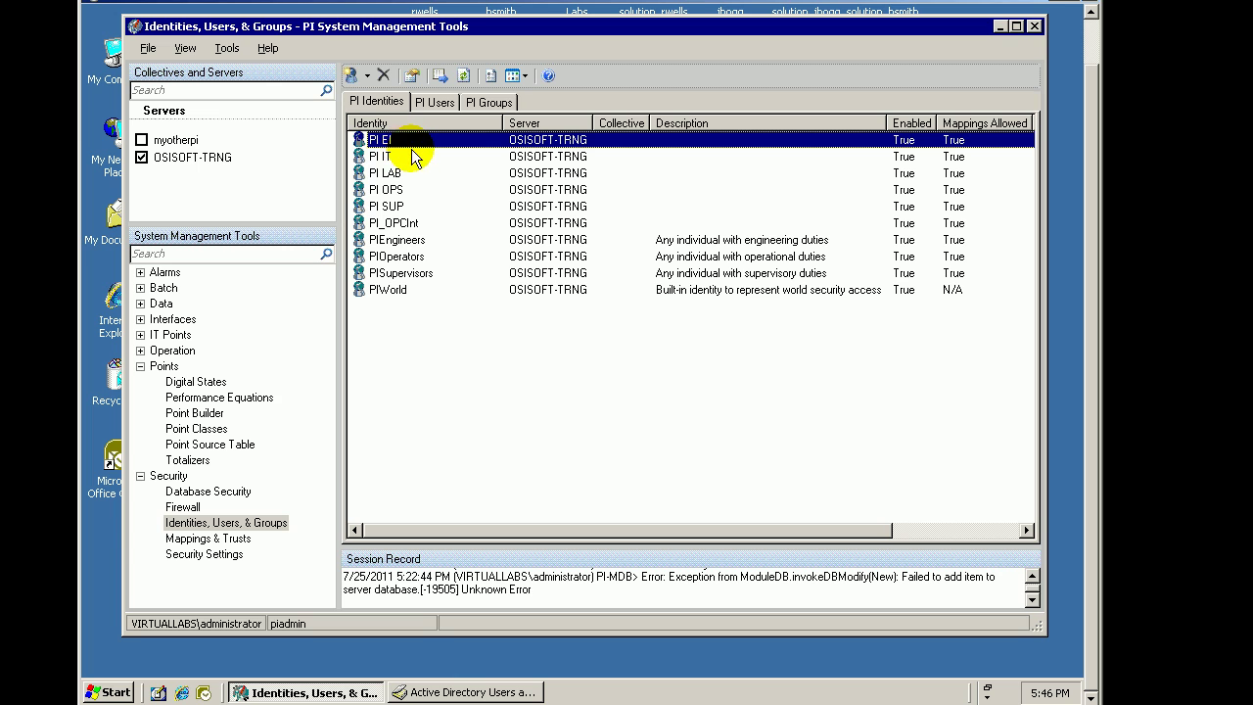
{"action": "left_click", "coordinate": [396, 158]}
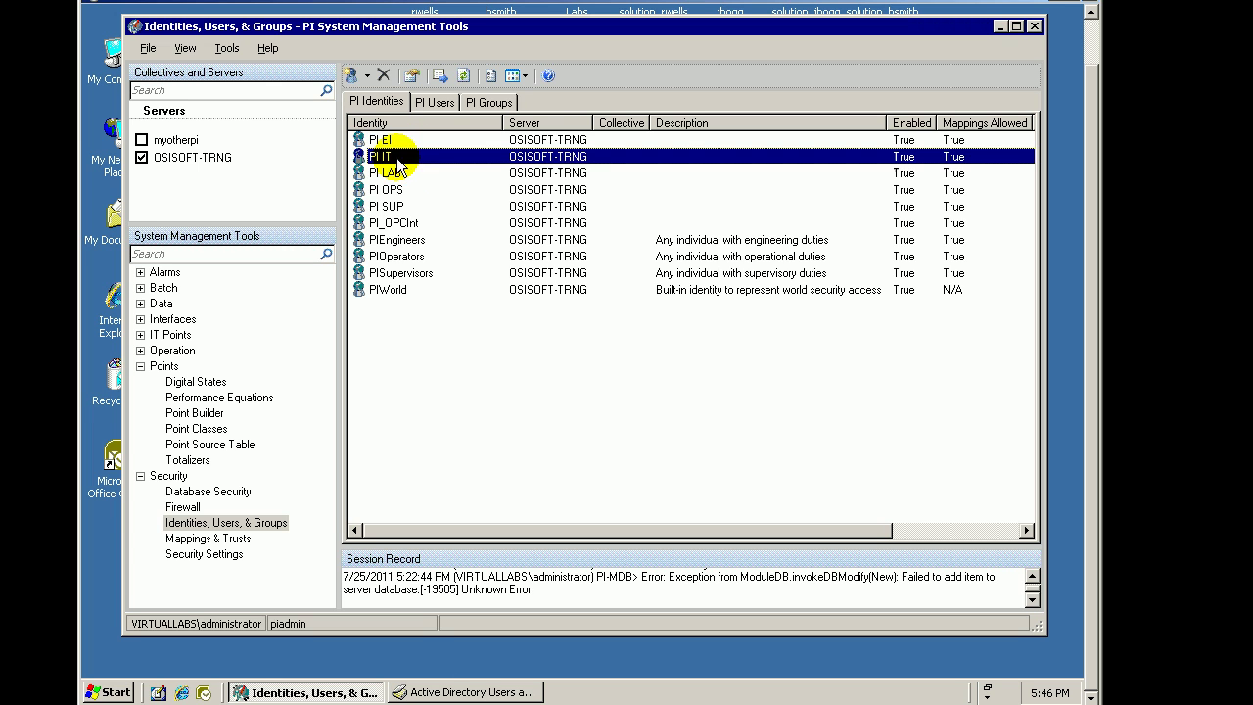
{"action": "left_click", "coordinate": [394, 175]}
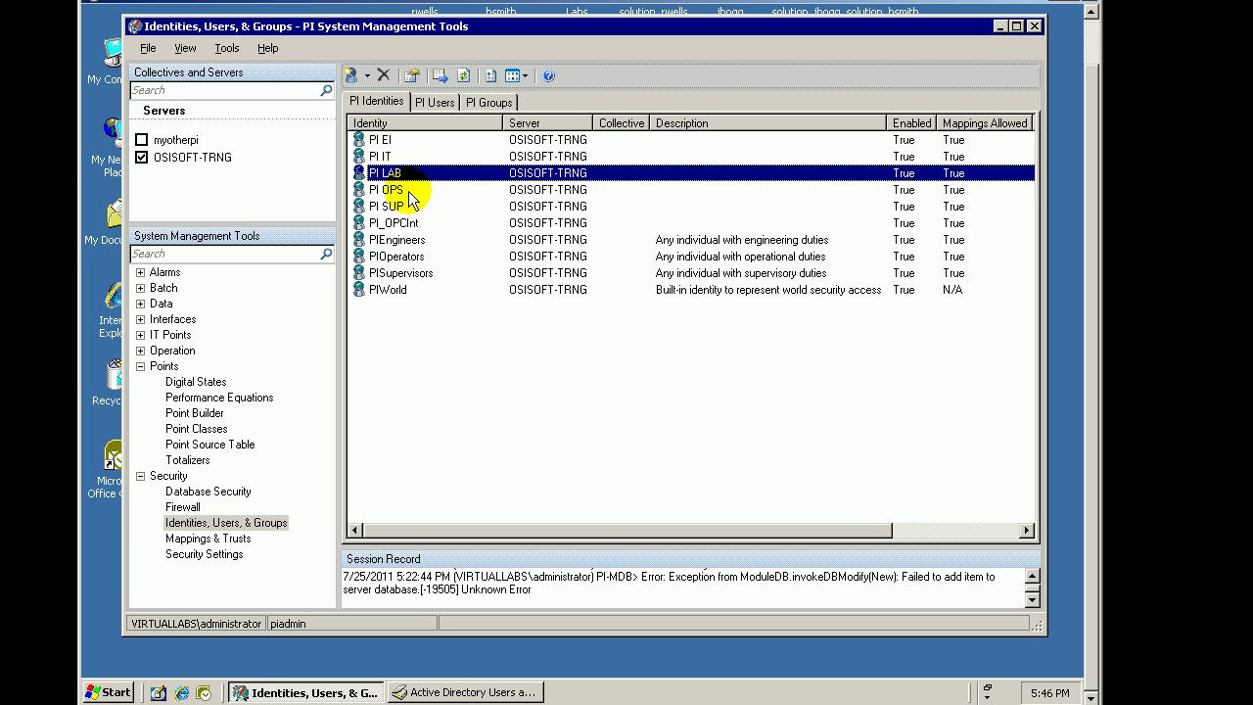
{"action": "left_click", "coordinate": [401, 190]}
{"action": "left_click", "coordinate": [404, 206]}
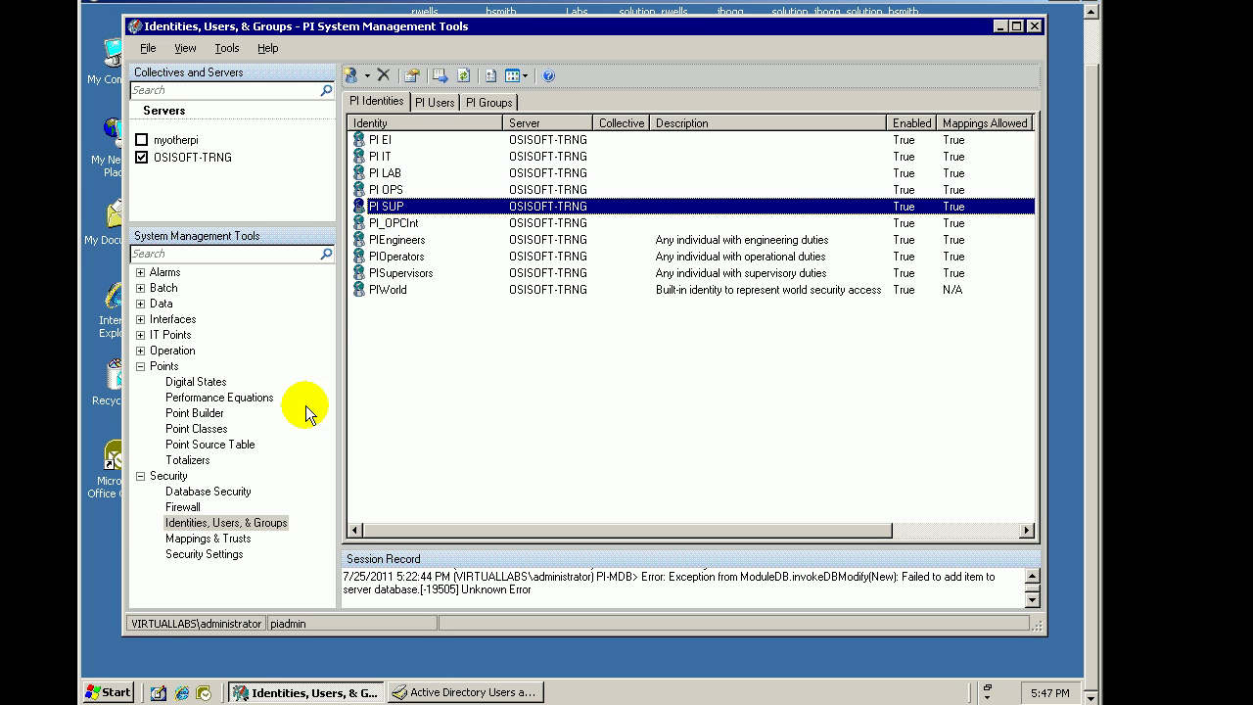
{"action": "left_click", "coordinate": [207, 540]}
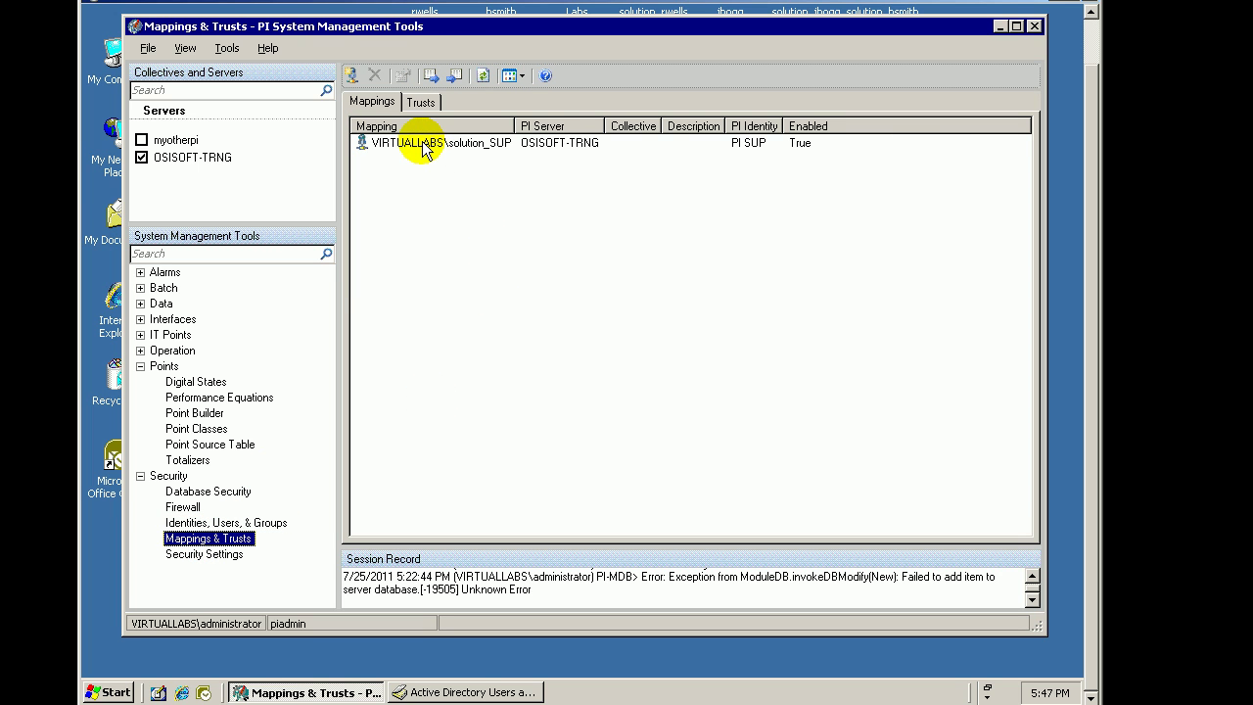
Widen the Mapping column and select PI SUP's VIRTUALLABS account mapping
{"action": "left_click_drag", "start_coordinate": [515, 125], "coordinate": [548, 124]}
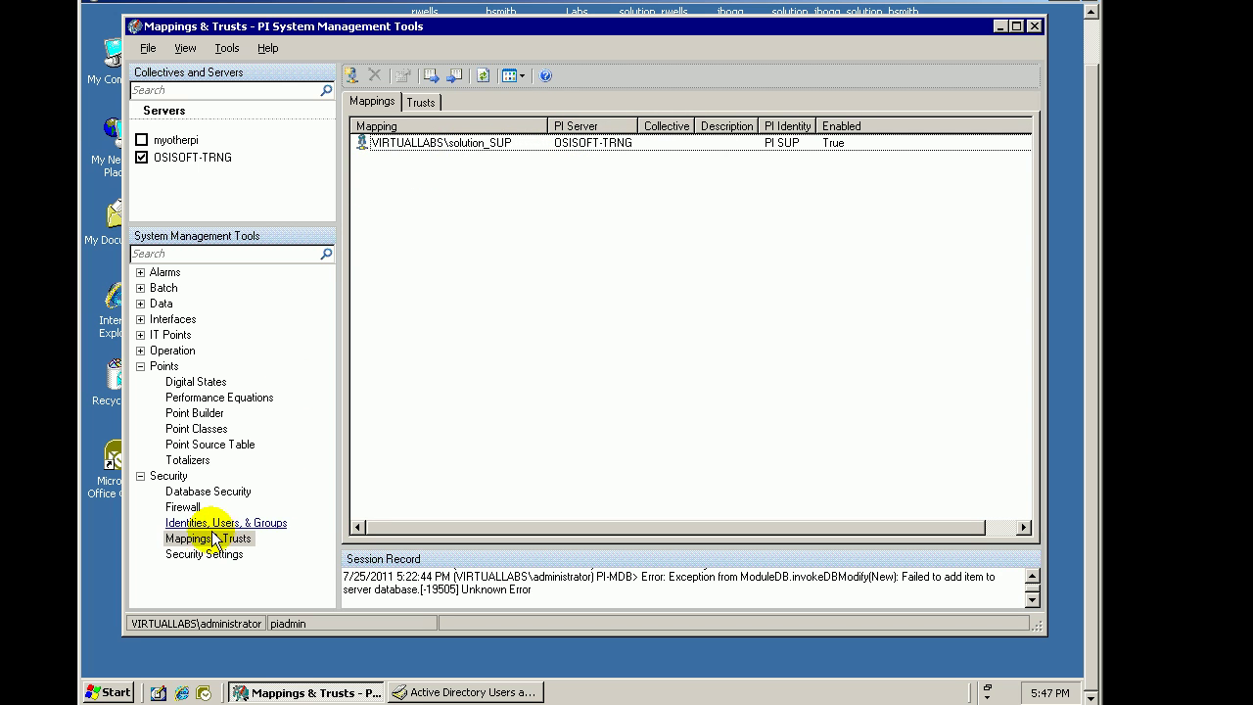
{"action": "left_click", "coordinate": [460, 147]}
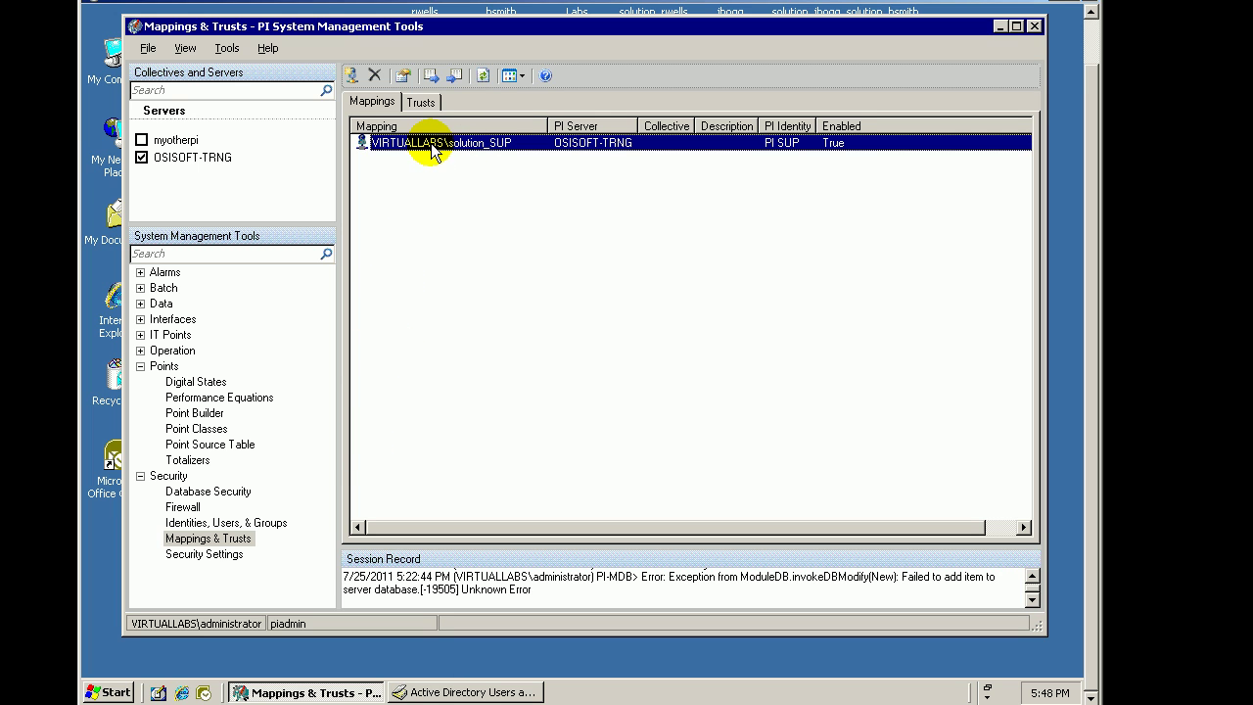
{"action": "left_click", "coordinate": [210, 540]}
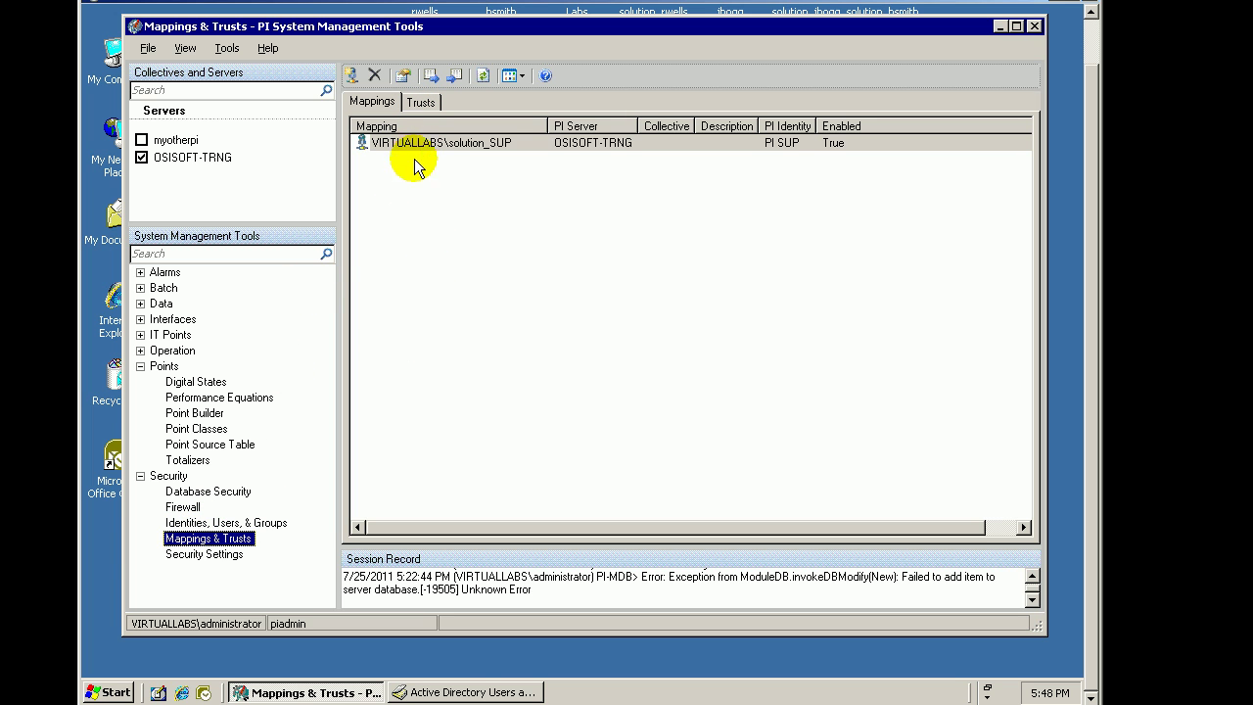
Return to Identities, Users, & Groups and step through PI EI to PI SUP
{"action": "left_click", "coordinate": [196, 523]}
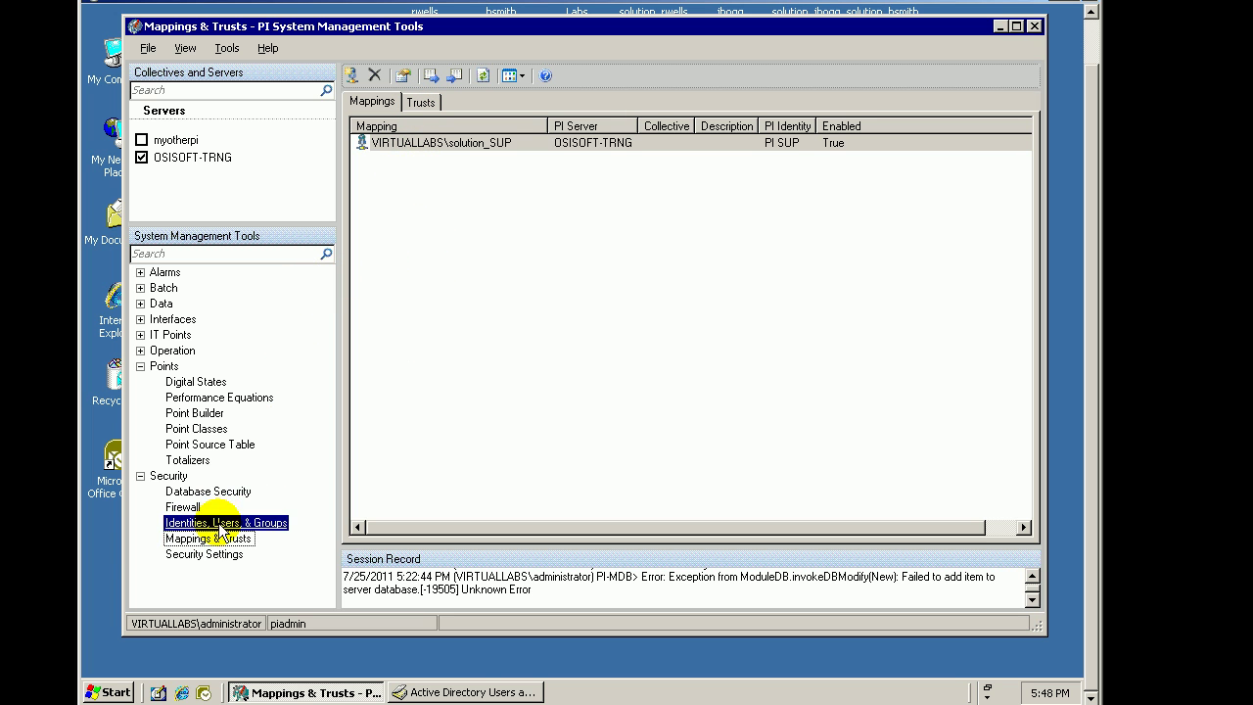
{"action": "left_click", "coordinate": [384, 142]}
{"action": "left_click", "coordinate": [385, 158]}
{"action": "left_click", "coordinate": [387, 175]}
{"action": "left_click", "coordinate": [390, 191]}
{"action": "left_click", "coordinate": [392, 208]}
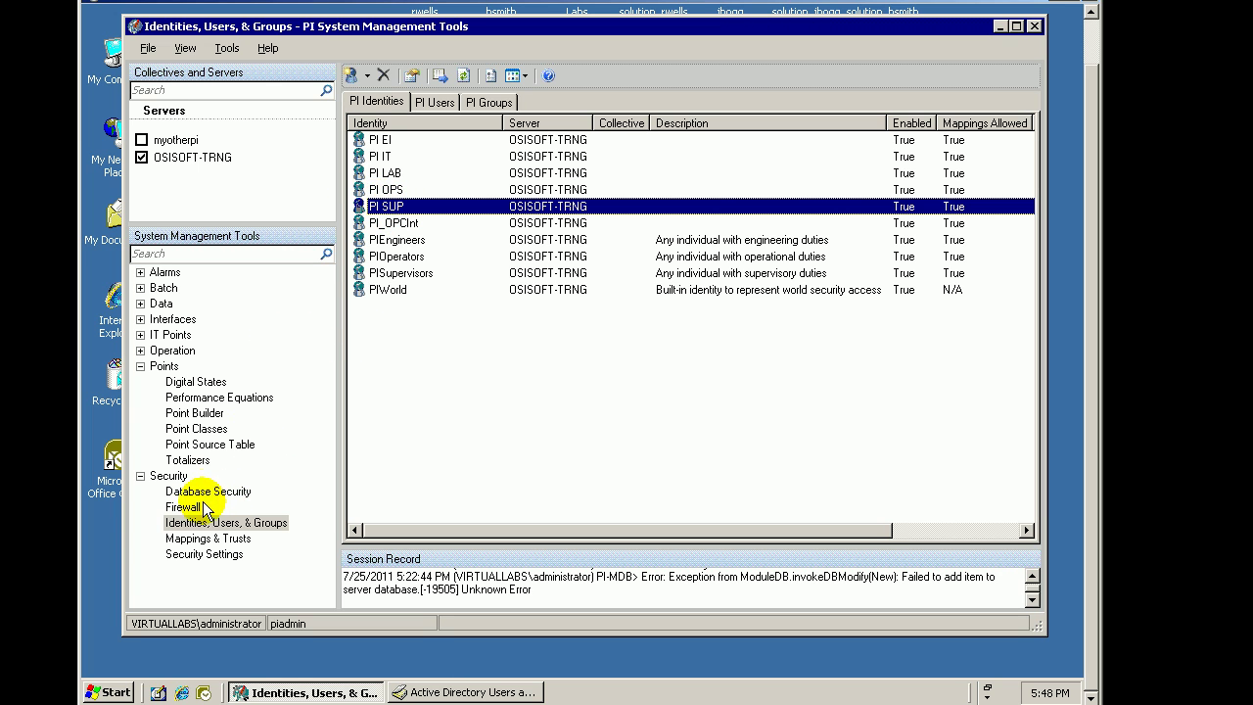
In Point Builder, check PI SUP's point and data permissions on BA:TEMP.1, then load BA:CONC.1
{"action": "left_click", "coordinate": [193, 414]}
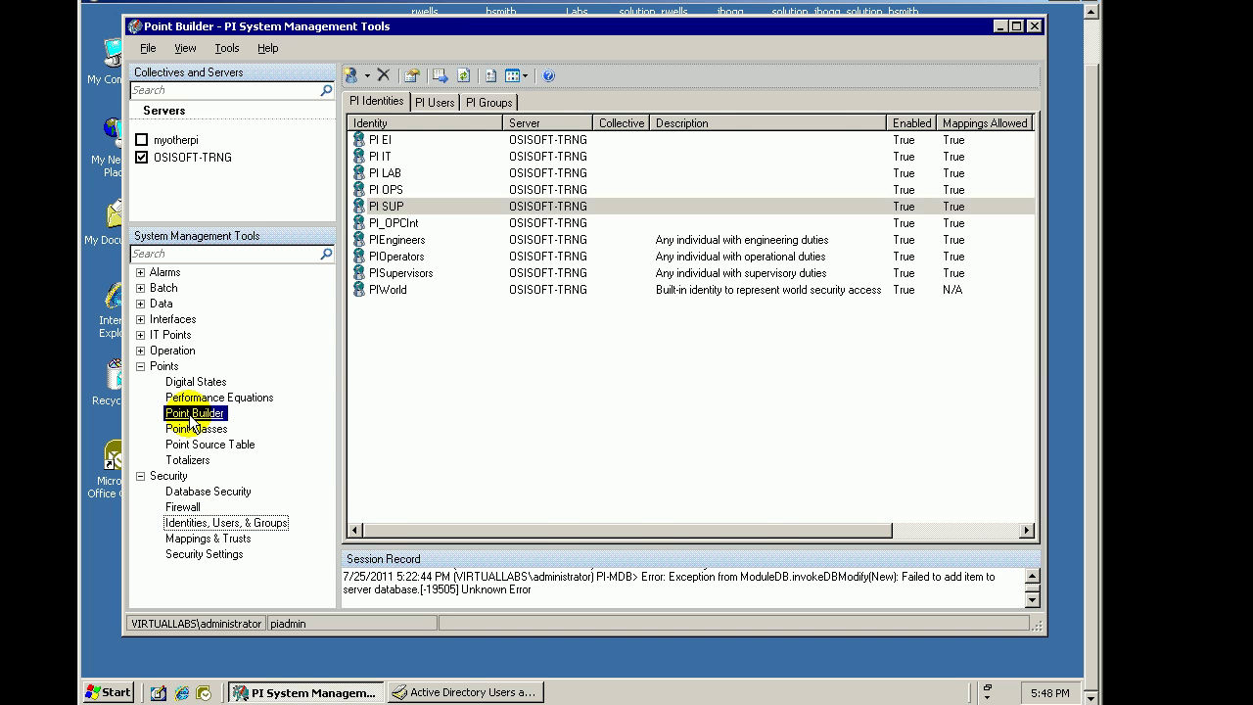
{"action": "left_click", "coordinate": [389, 393]}
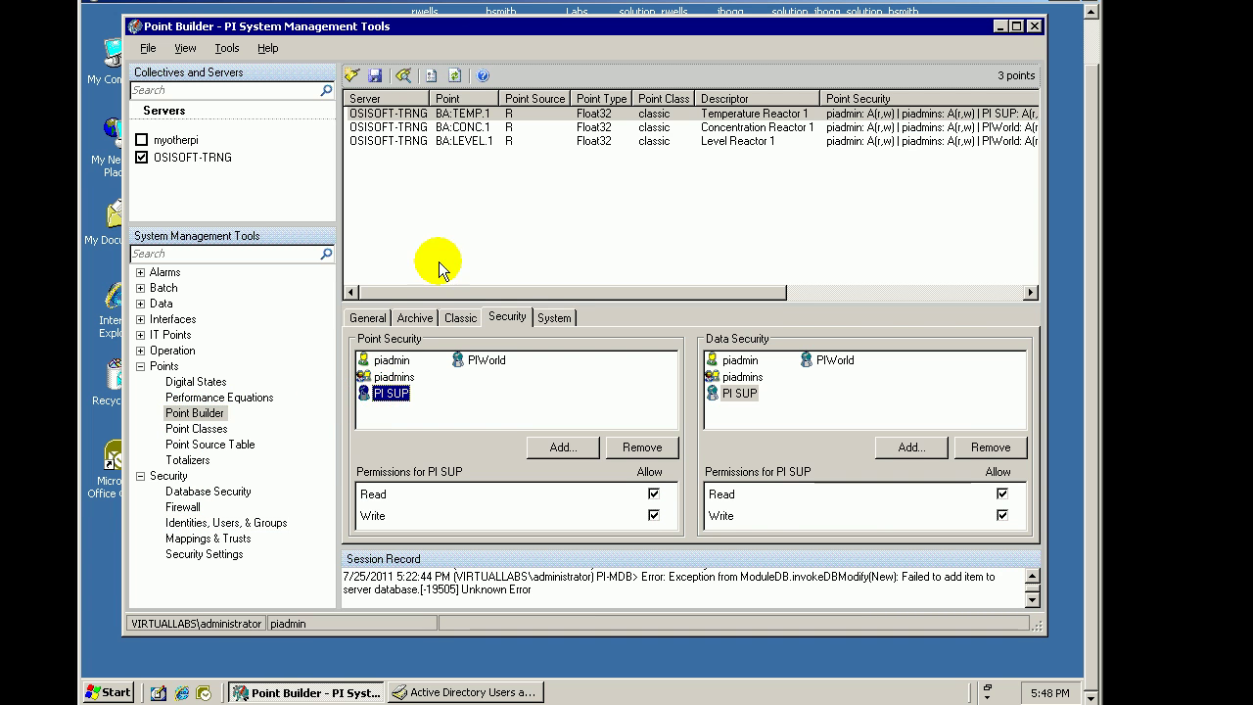
{"action": "left_click", "coordinate": [450, 114]}
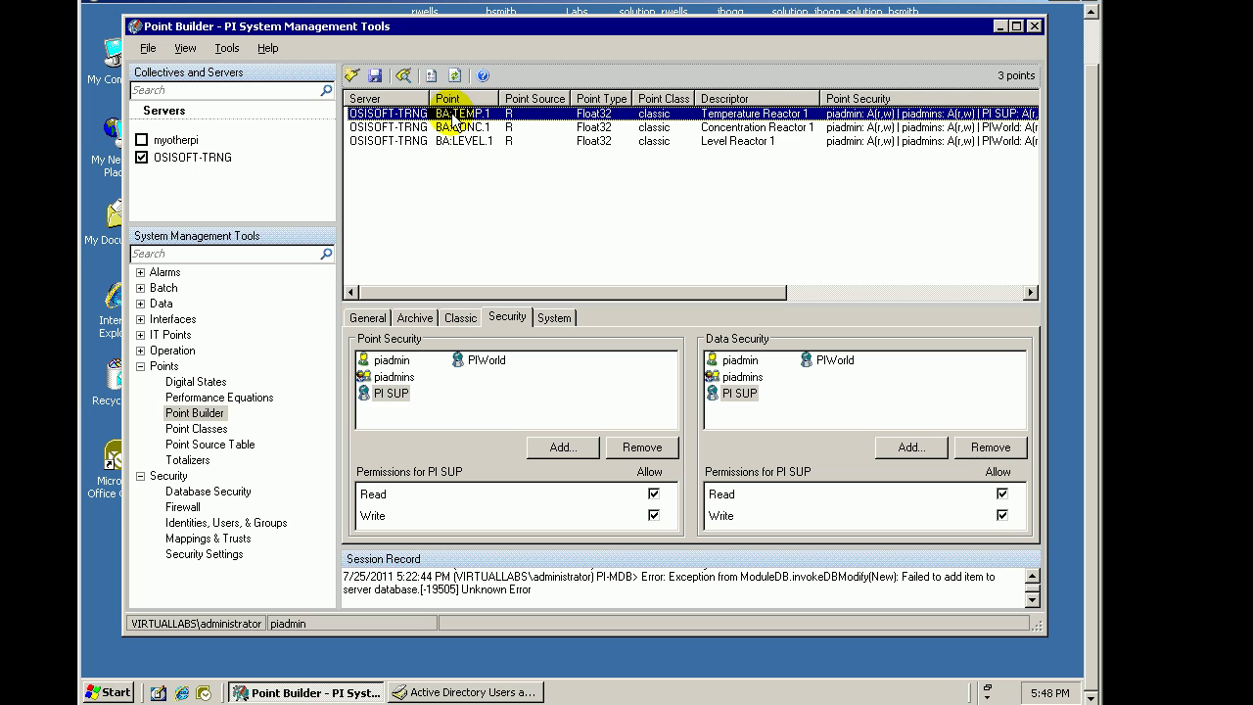
{"action": "left_click", "coordinate": [370, 393]}
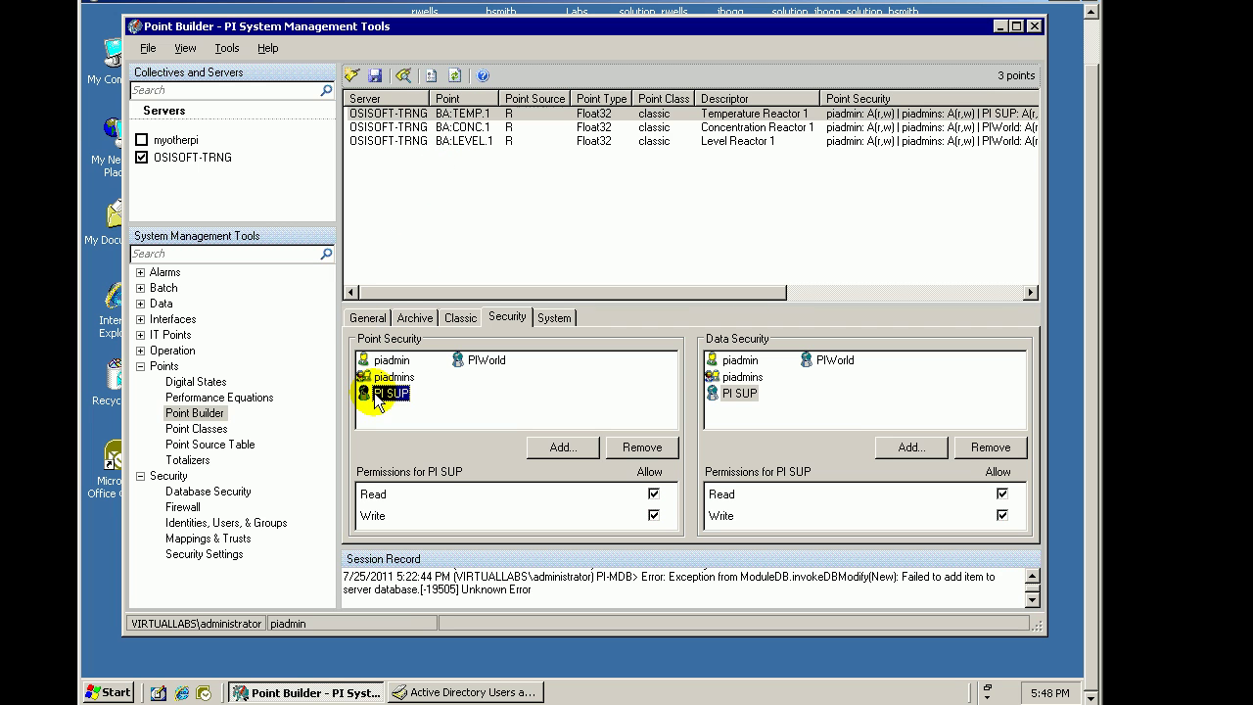
{"action": "left_click", "coordinate": [734, 394]}
{"action": "left_click", "coordinate": [425, 128]}
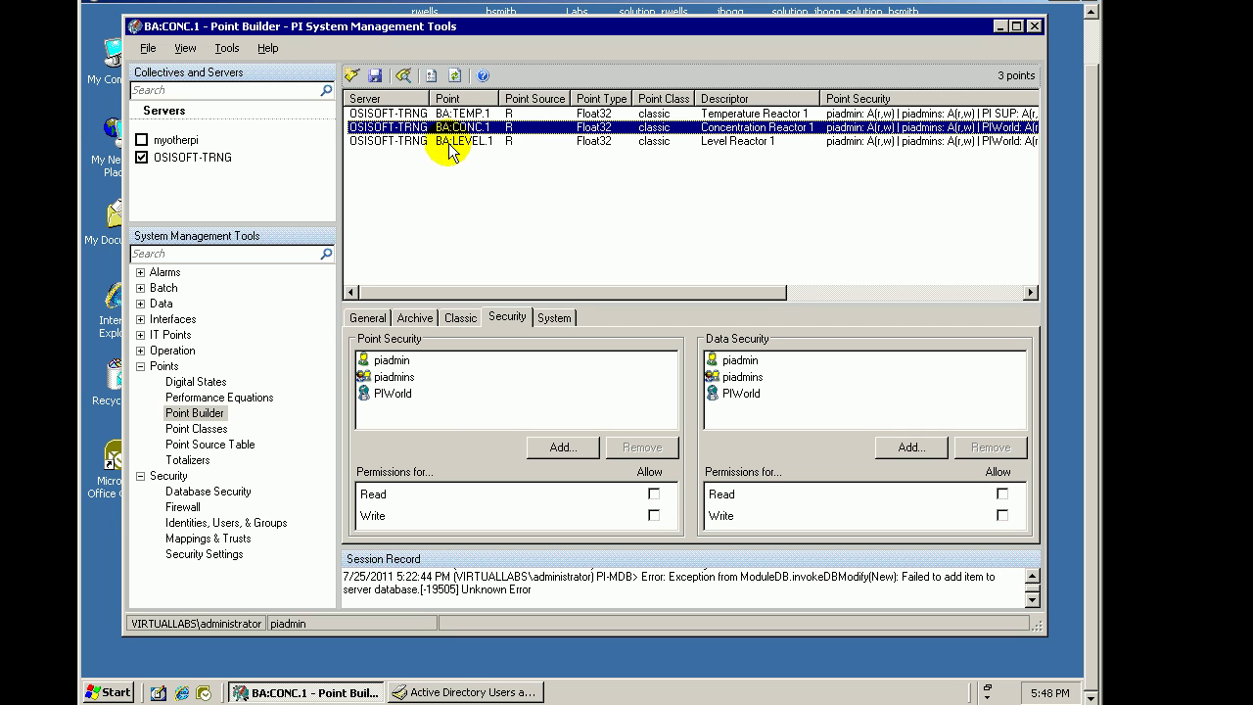
Add PI SUP to BA:CONC.1's point security and allow it Write
{"action": "left_click", "coordinate": [463, 396]}
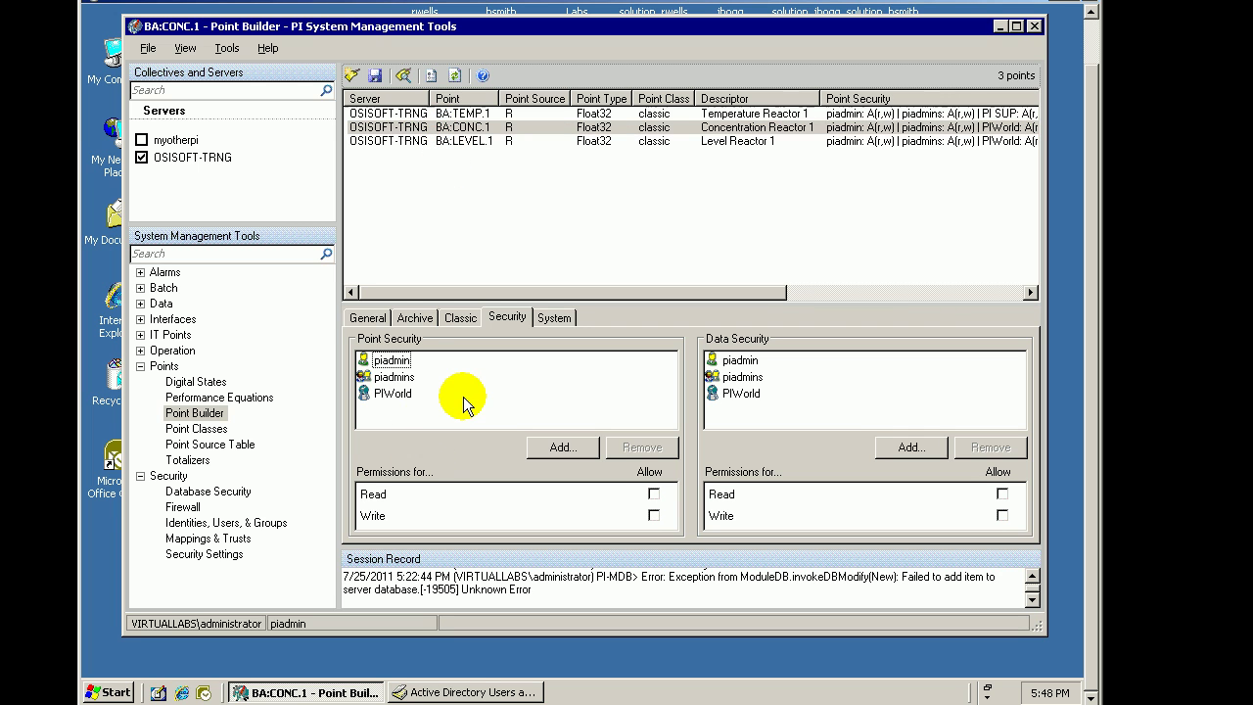
{"action": "left_click", "coordinate": [437, 132]}
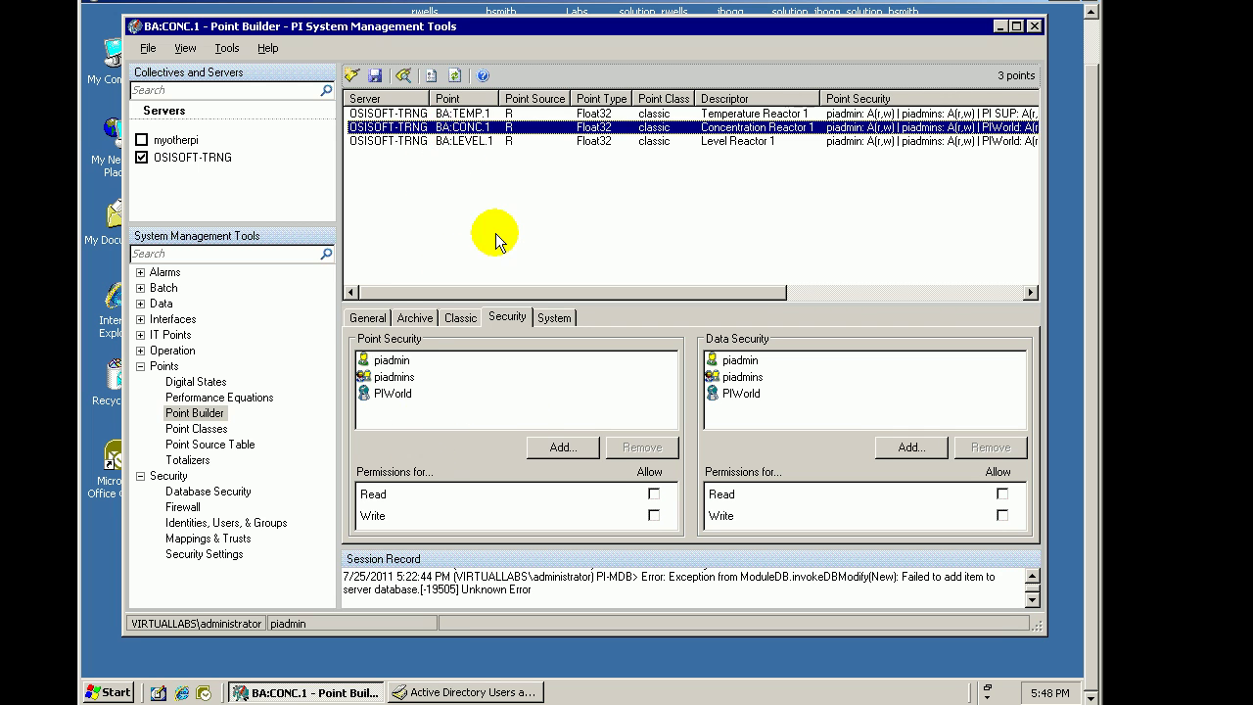
{"action": "left_click", "coordinate": [561, 448]}
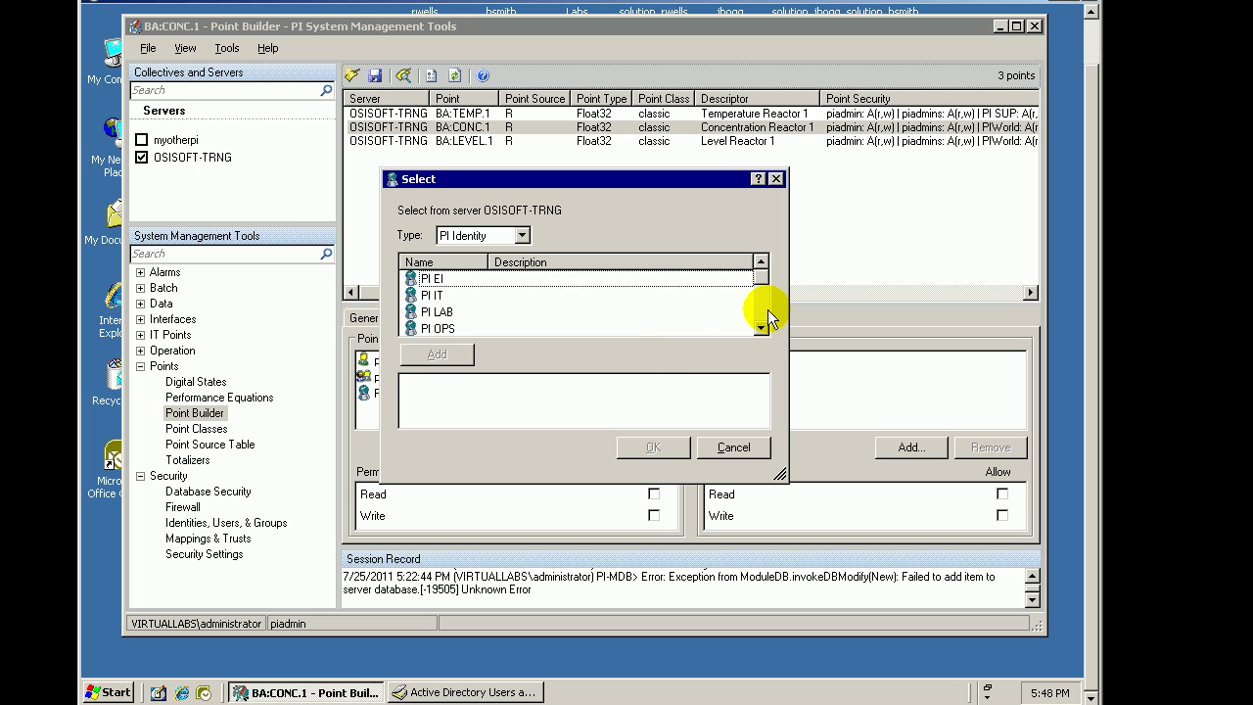
{"action": "scroll", "coordinate": [768, 309], "scroll_direction": "down", "scroll_amount": 1}
{"action": "left_click", "coordinate": [439, 294]}
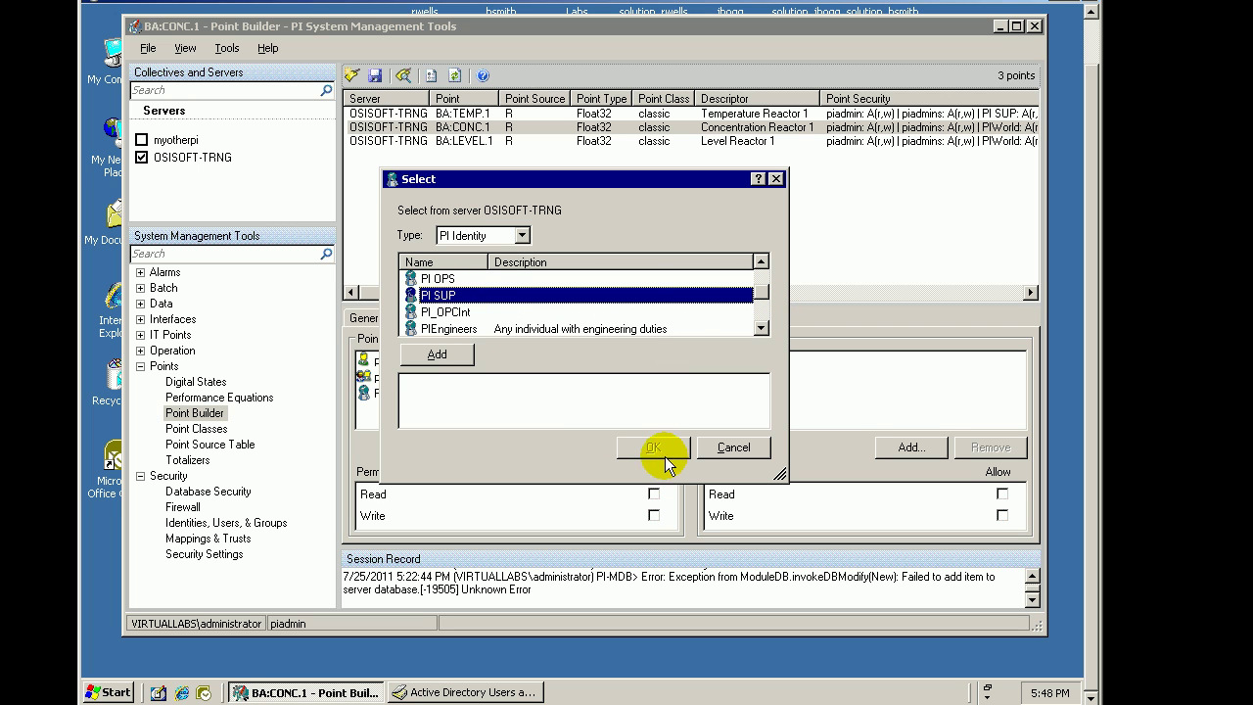
{"action": "left_click", "coordinate": [437, 355]}
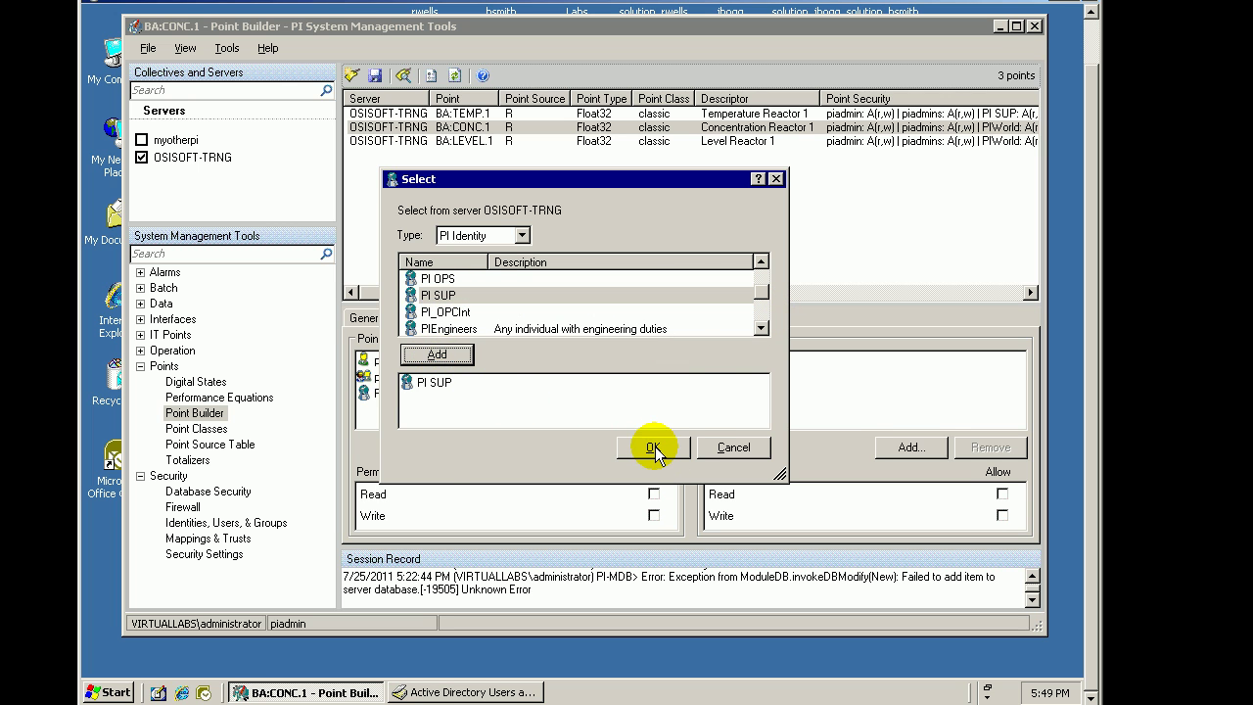
{"action": "left_click", "coordinate": [655, 447]}
{"action": "left_click", "coordinate": [487, 367]}
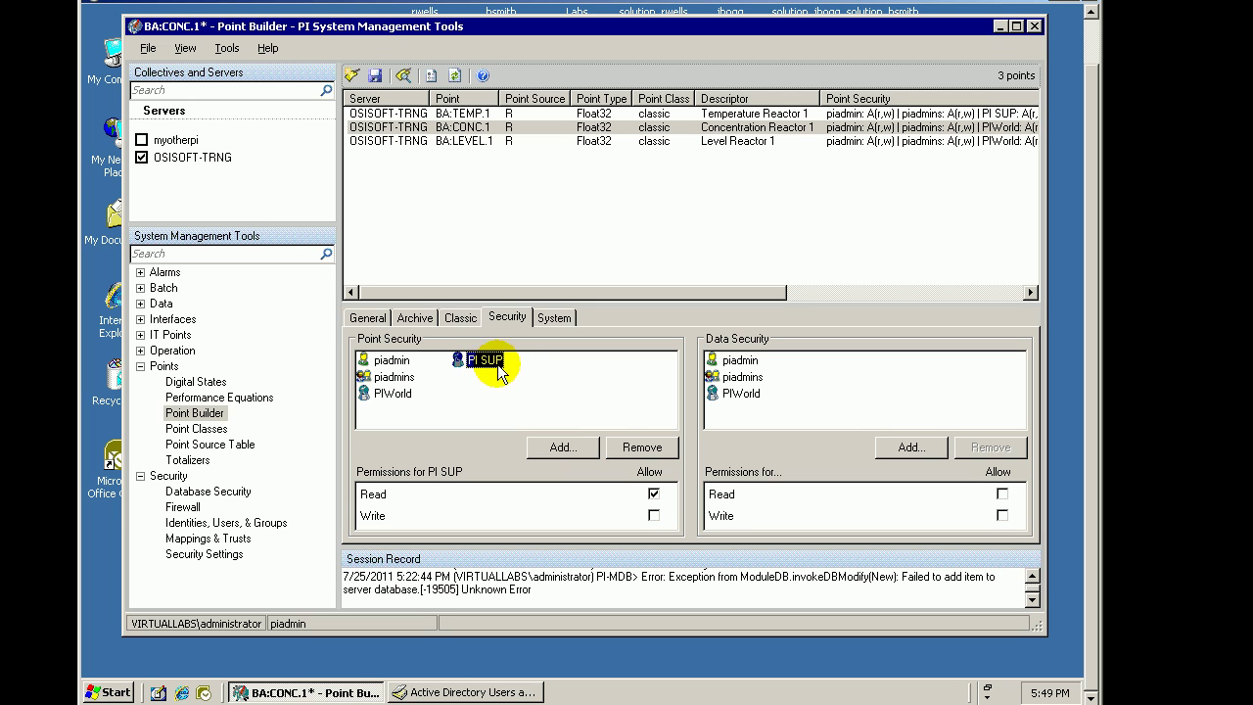
{"action": "left_click", "coordinate": [654, 516]}
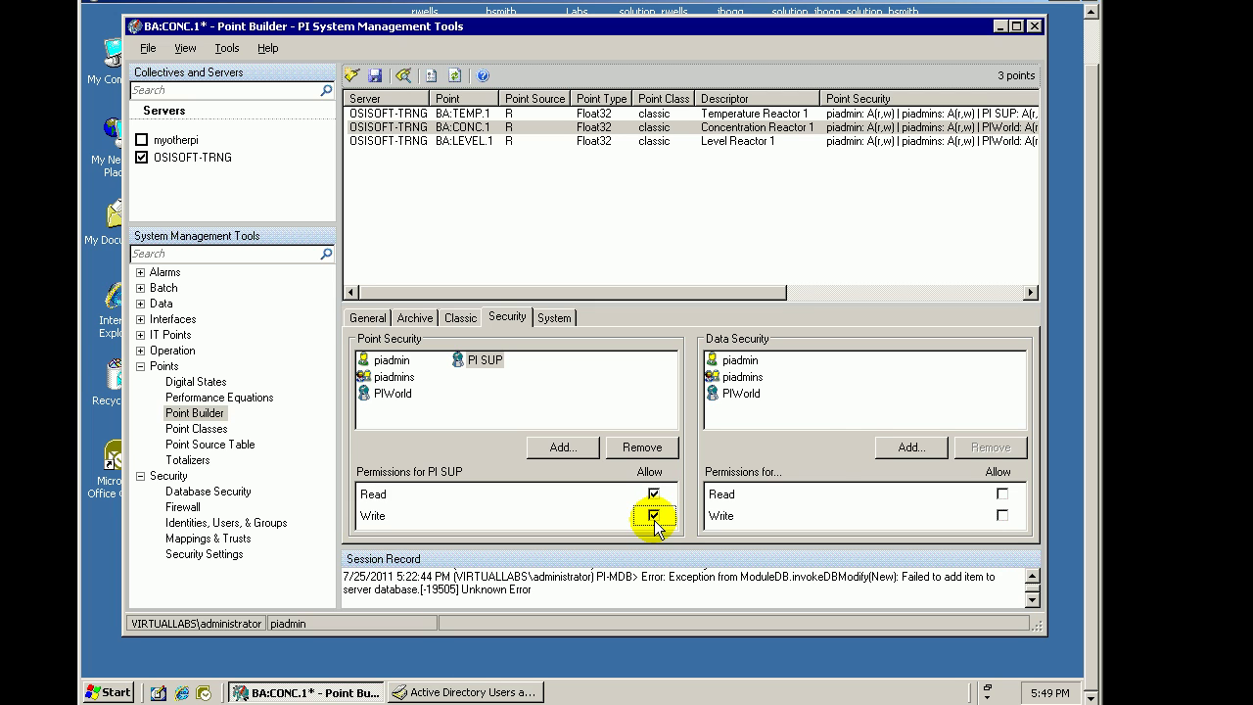
Add PI SUP to BA:CONC.1's data security and allow it Write
{"action": "left_click", "coordinate": [744, 394]}
{"action": "left_click", "coordinate": [908, 445]}
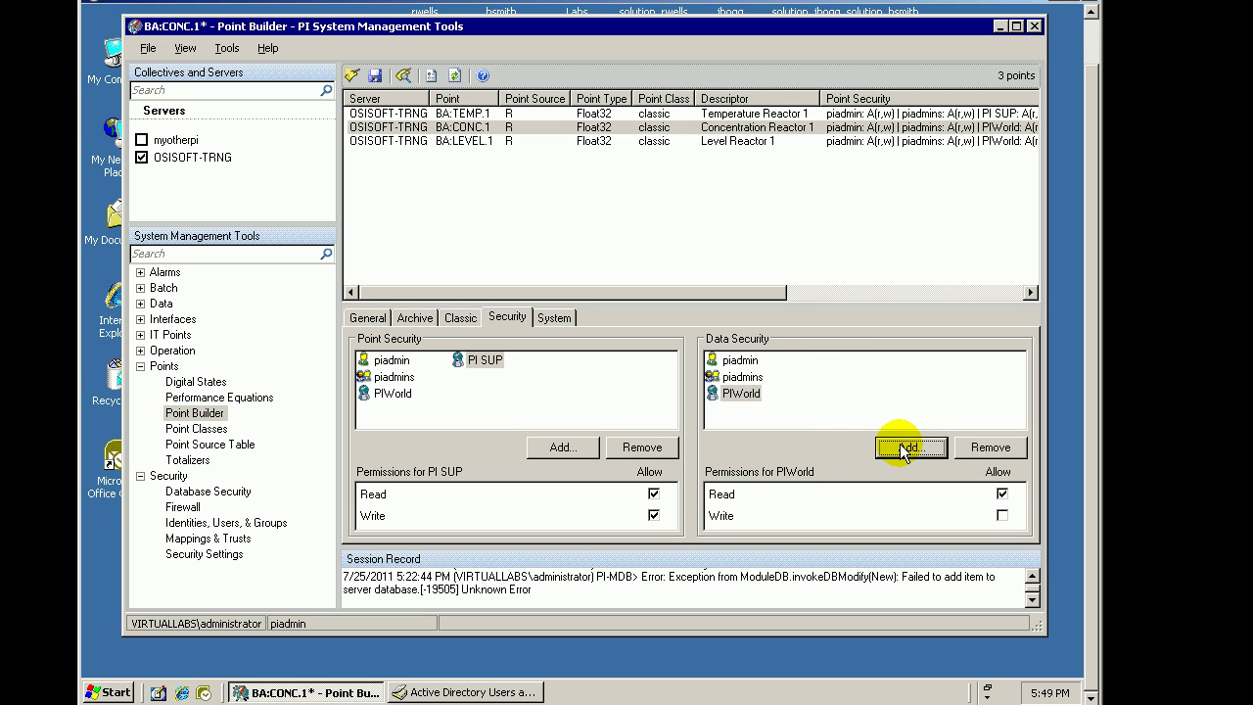
{"action": "scroll", "coordinate": [754, 319], "scroll_direction": "down", "scroll_amount": 1}
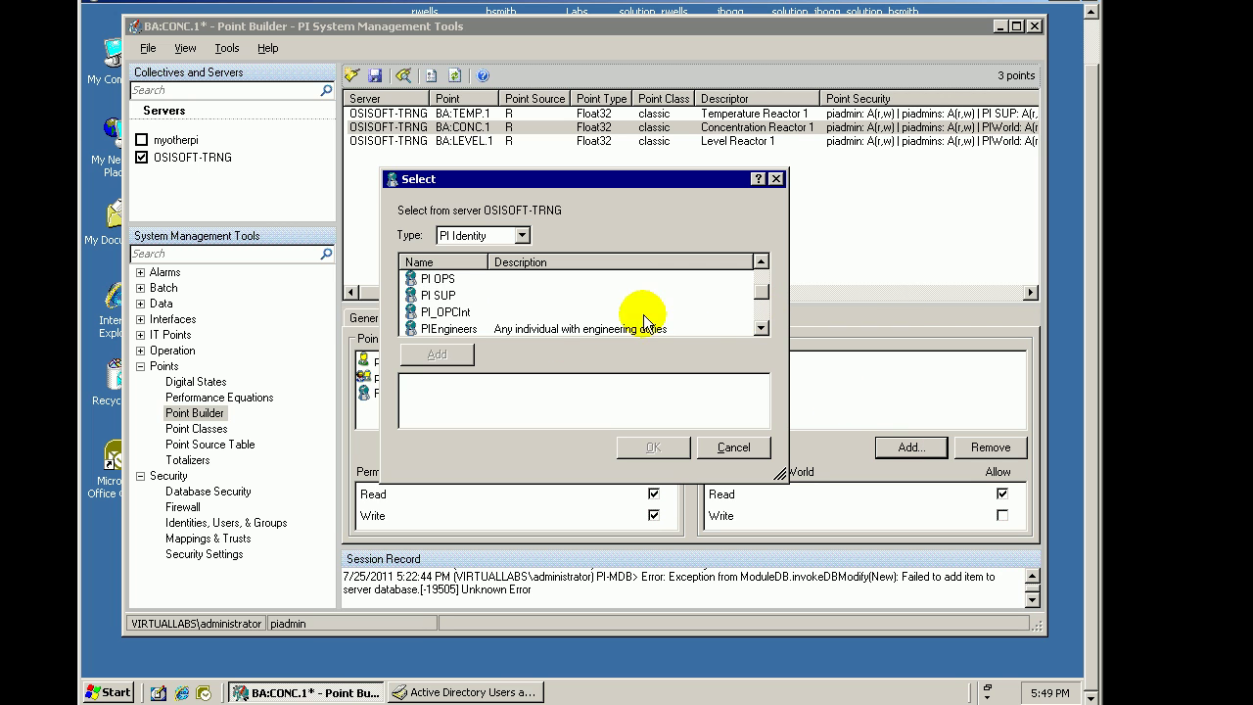
{"action": "left_click", "coordinate": [447, 295]}
{"action": "left_click", "coordinate": [437, 355]}
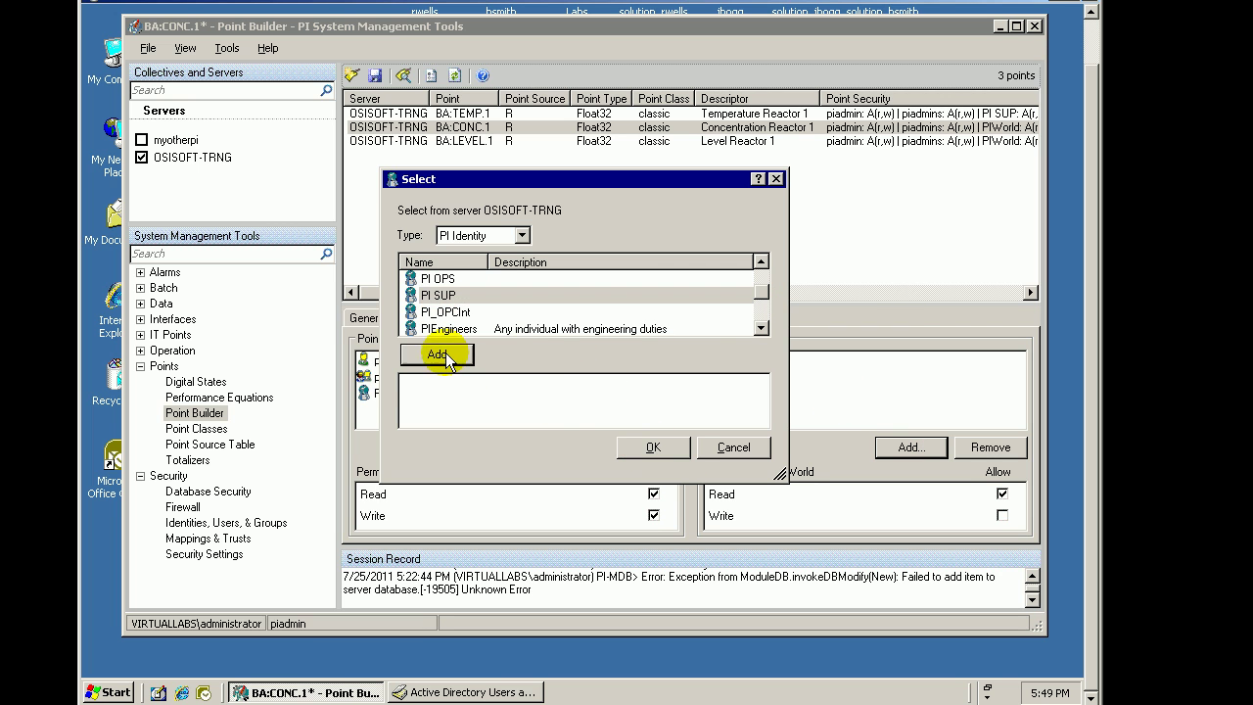
{"action": "left_click", "coordinate": [652, 447]}
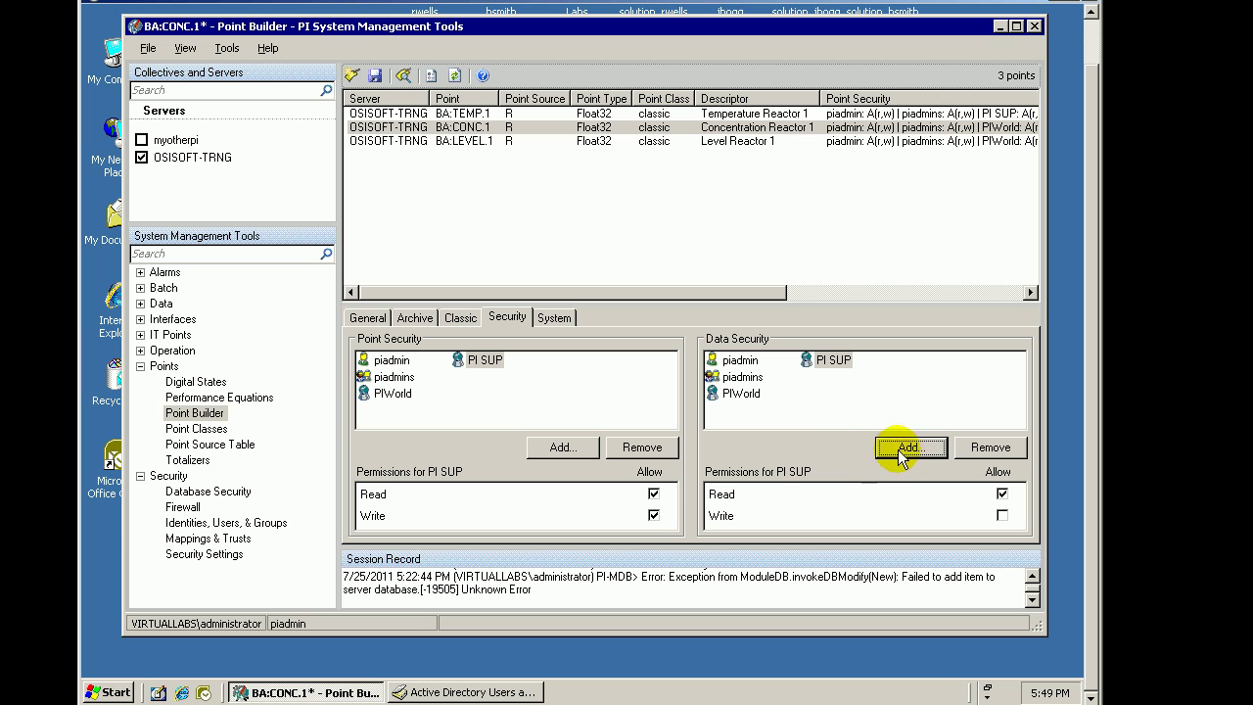
{"action": "left_click", "coordinate": [1002, 515]}
Reload BA:CONC.1 via BA:LEVEL.1 and BA:TEMP.1; check piadmin, piadmins and PIWorld point permissions
{"action": "left_click", "coordinate": [448, 141]}
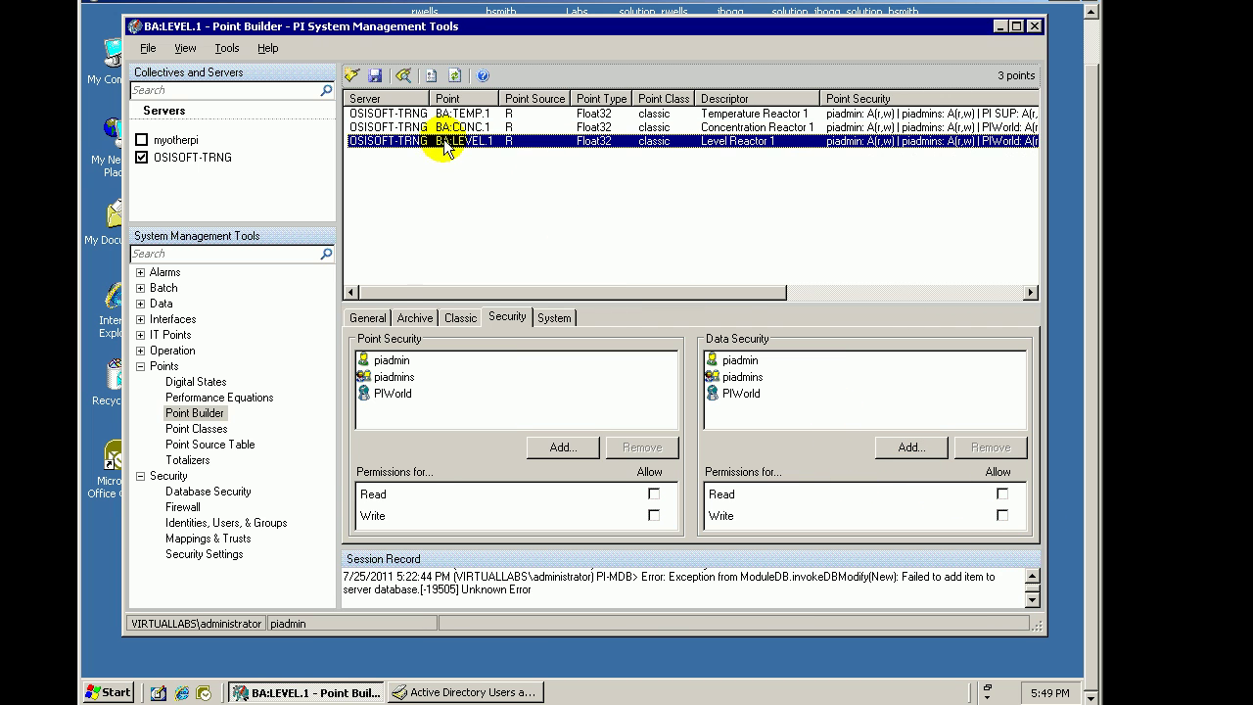
{"action": "left_click", "coordinate": [455, 113]}
{"action": "left_click", "coordinate": [458, 127]}
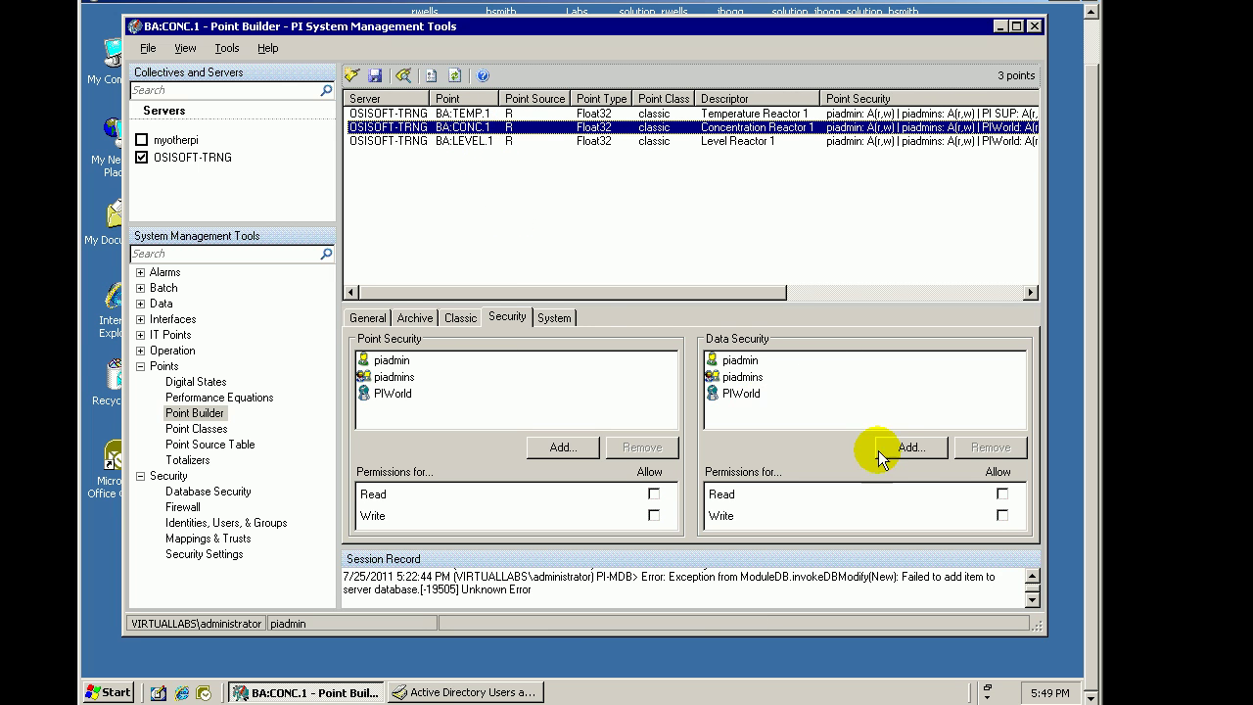
{"action": "left_click", "coordinate": [395, 380]}
{"action": "left_click", "coordinate": [392, 362]}
{"action": "left_click", "coordinate": [393, 377]}
{"action": "left_click", "coordinate": [387, 393]}
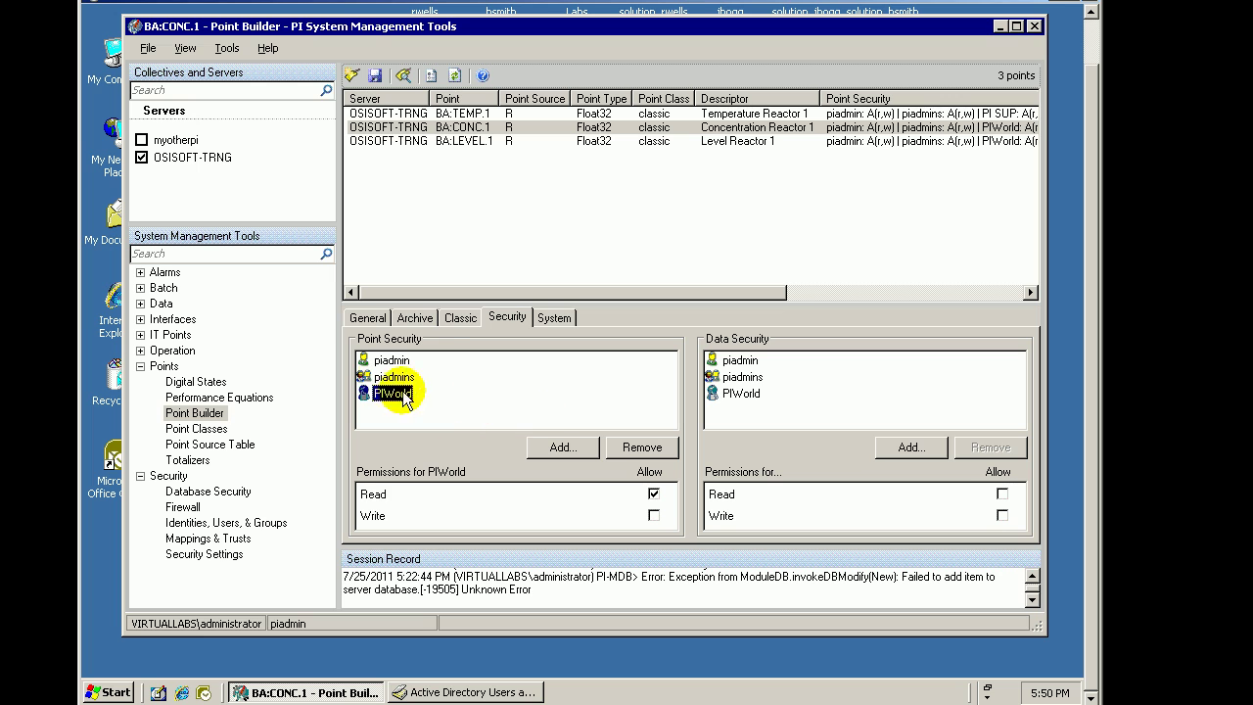
{"action": "left_click", "coordinate": [389, 360]}
Compare piadmin's and piadmins' point and data security permissions on BA:CONC.1
{"action": "left_click", "coordinate": [740, 360]}
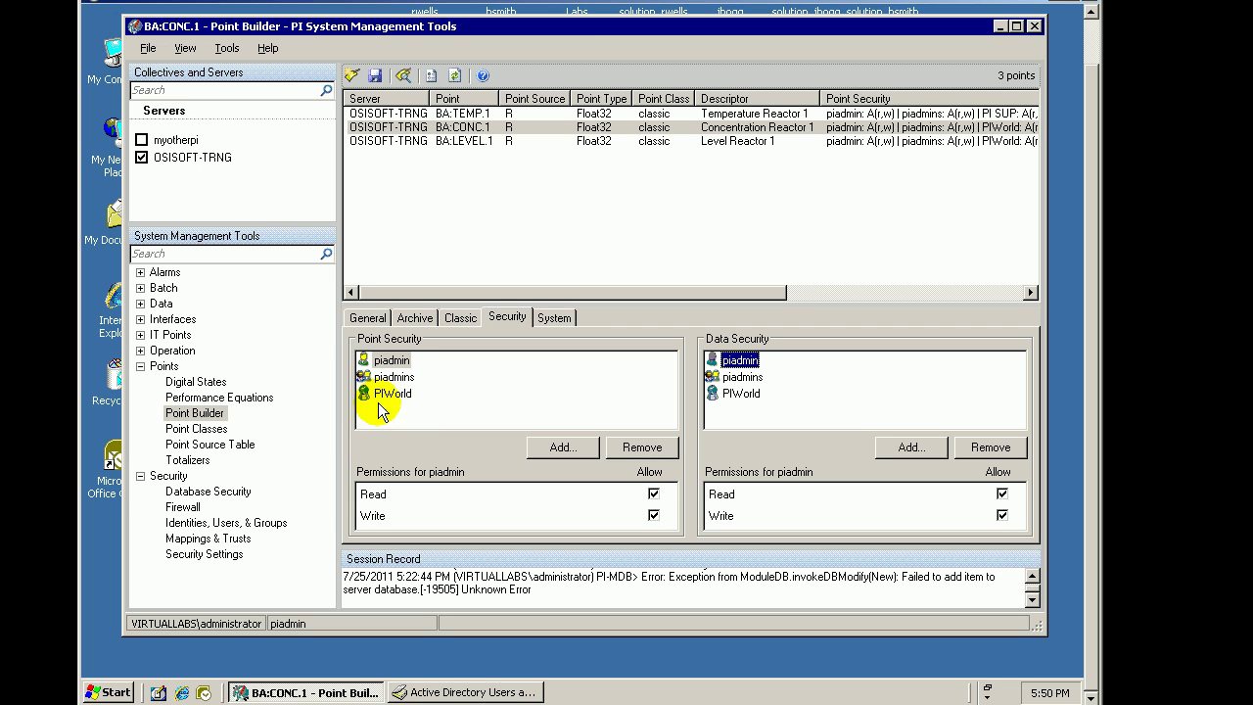
{"action": "left_click", "coordinate": [382, 362]}
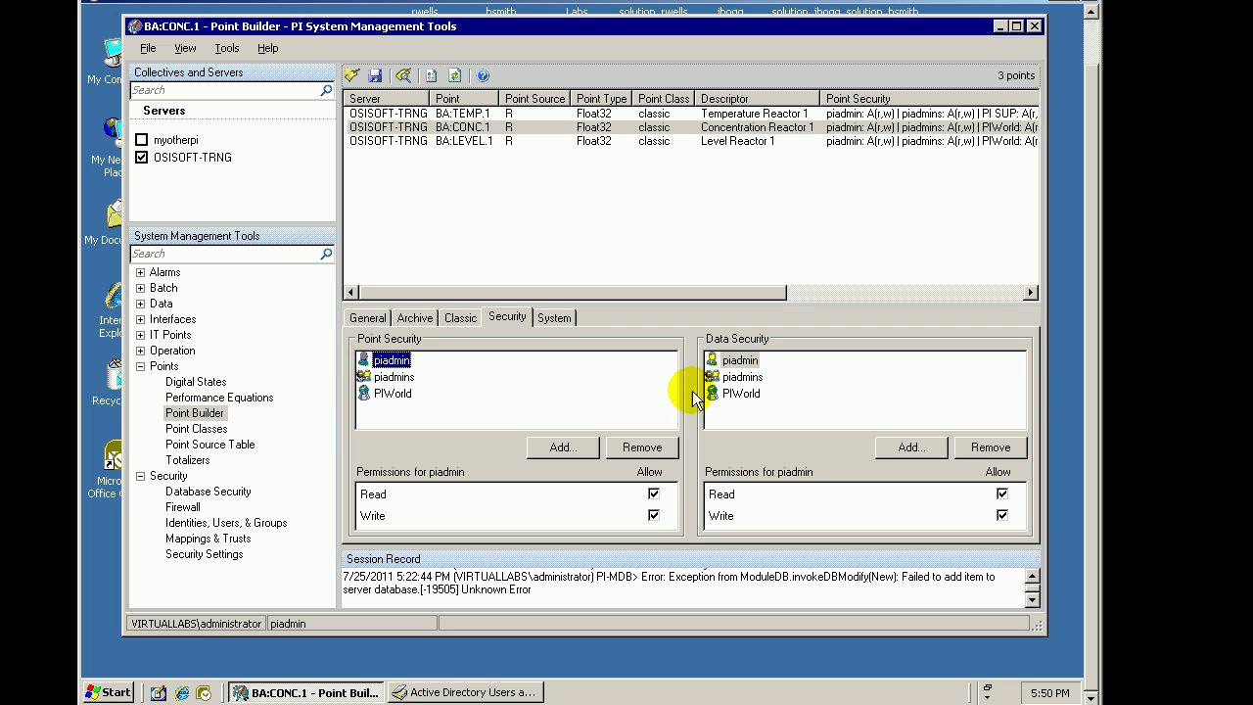
{"action": "left_click", "coordinate": [729, 360]}
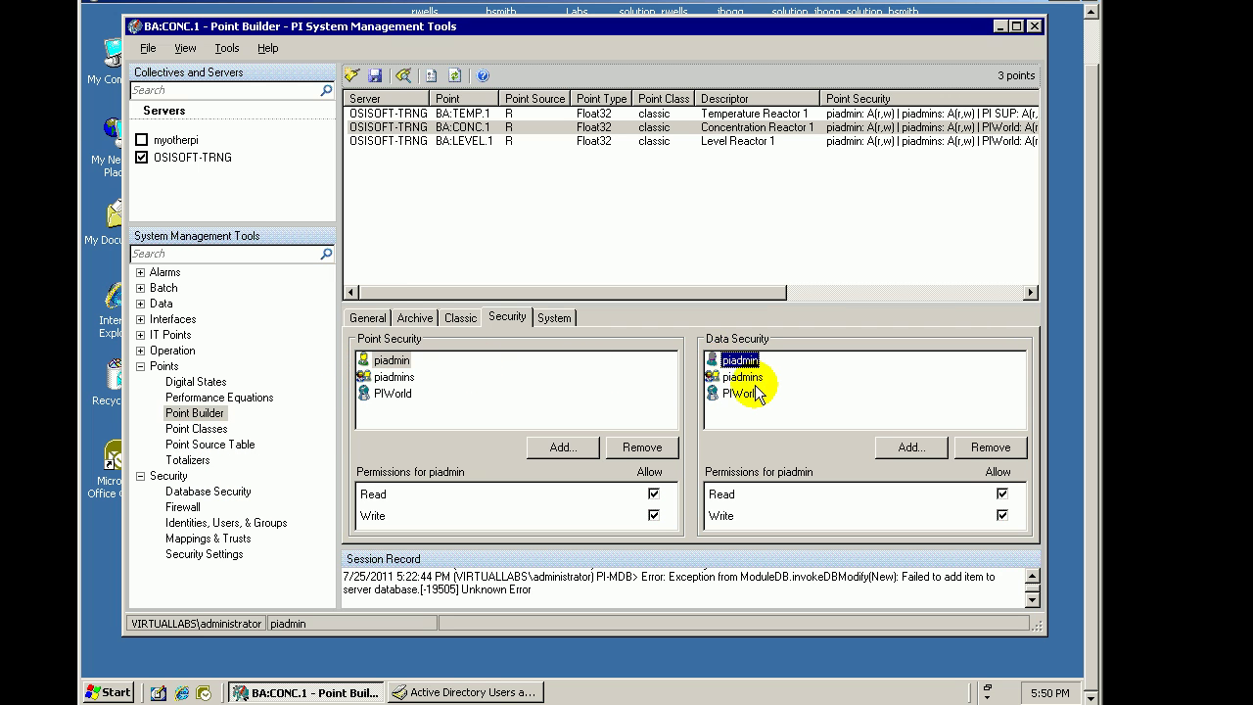
{"action": "left_click", "coordinate": [393, 377]}
{"action": "left_click", "coordinate": [736, 378]}
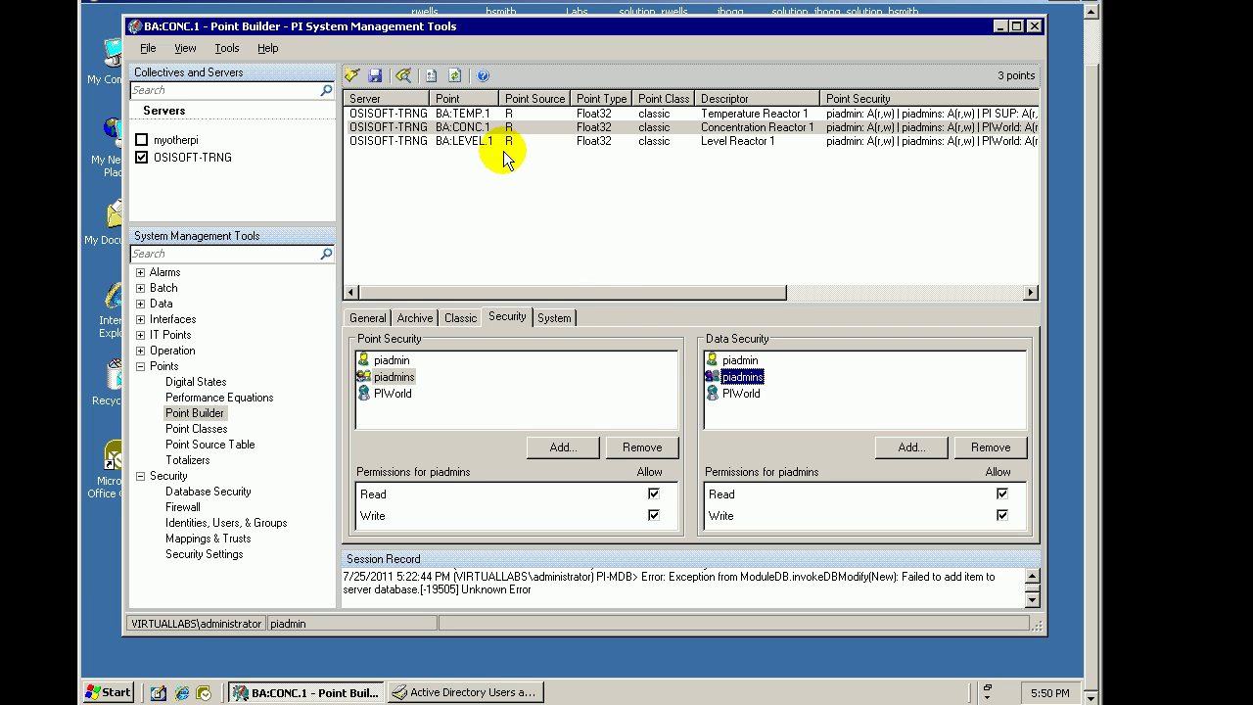
{"action": "left_click", "coordinate": [475, 128]}
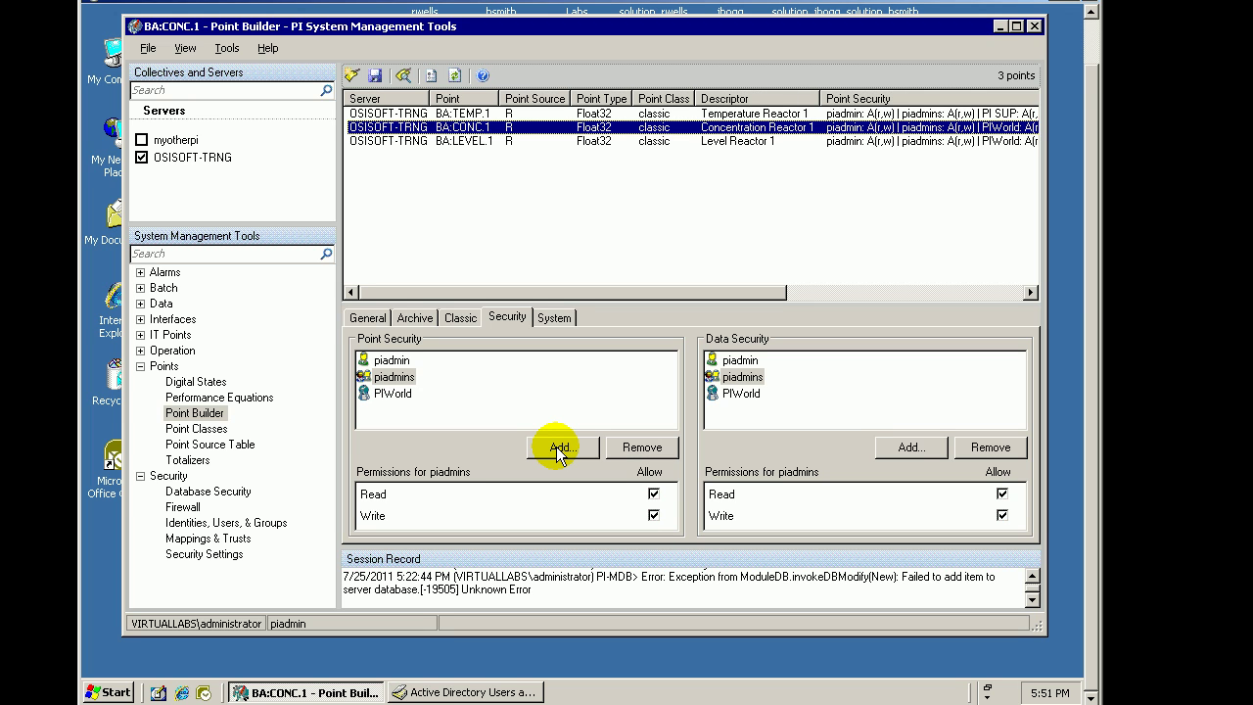
{"action": "left_click", "coordinate": [375, 360]}
{"action": "left_click", "coordinate": [389, 380]}
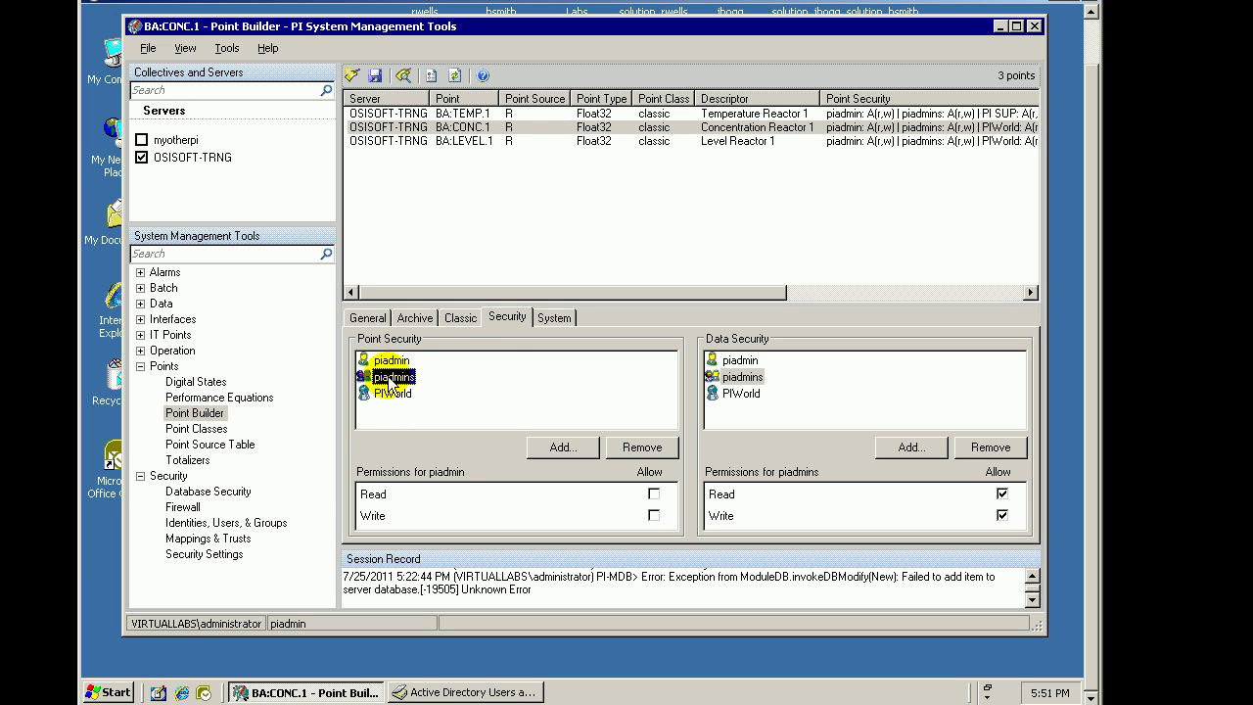
{"action": "left_click", "coordinate": [742, 378]}
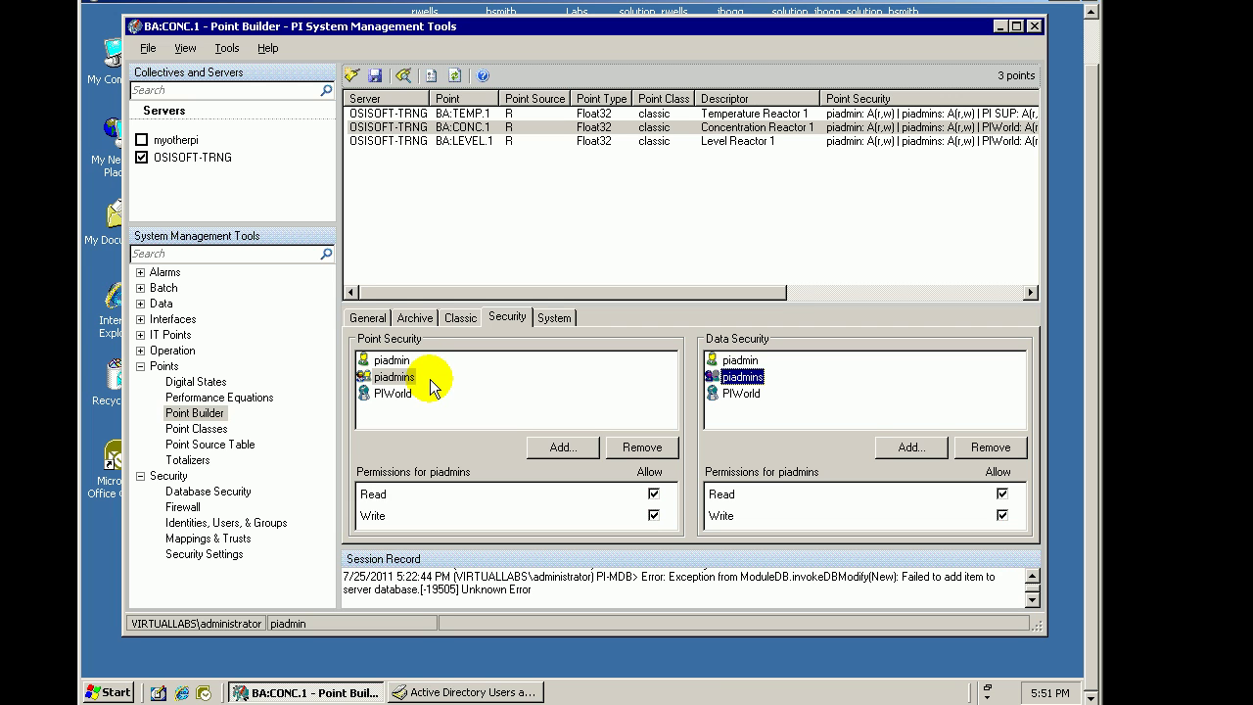
{"action": "left_click", "coordinate": [392, 393]}
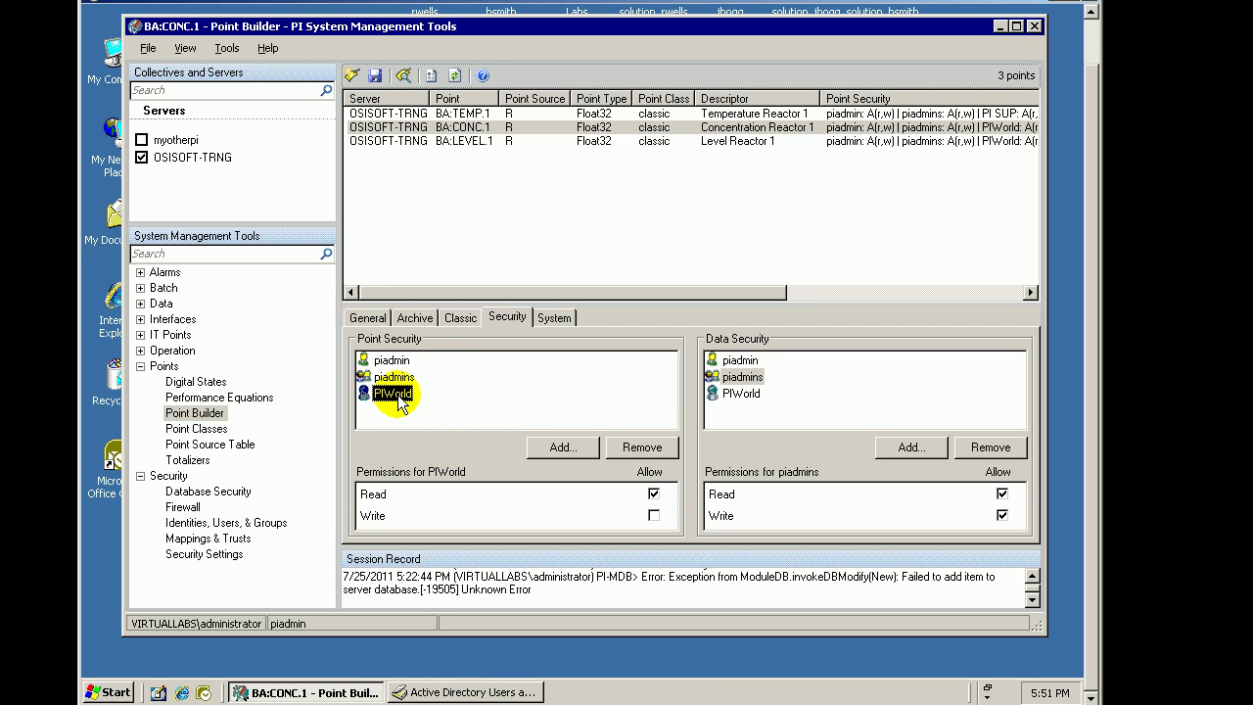
{"action": "left_click", "coordinate": [723, 398]}
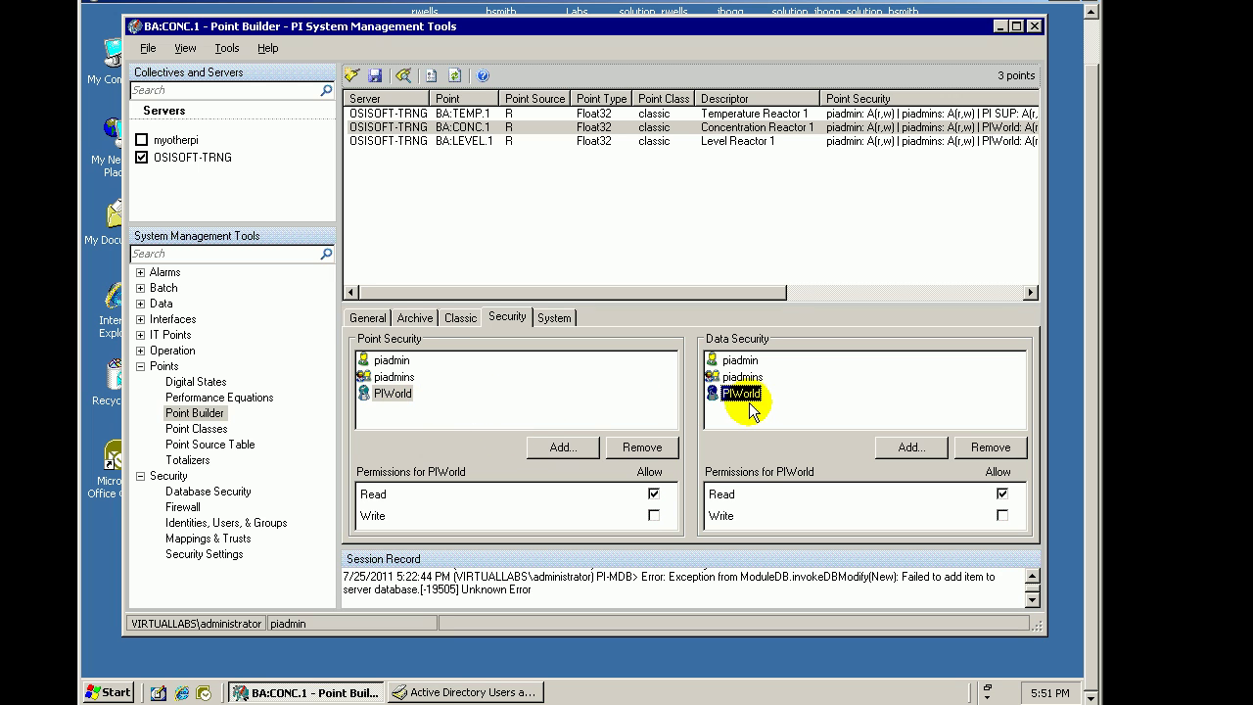
{"action": "left_click", "coordinate": [436, 140]}
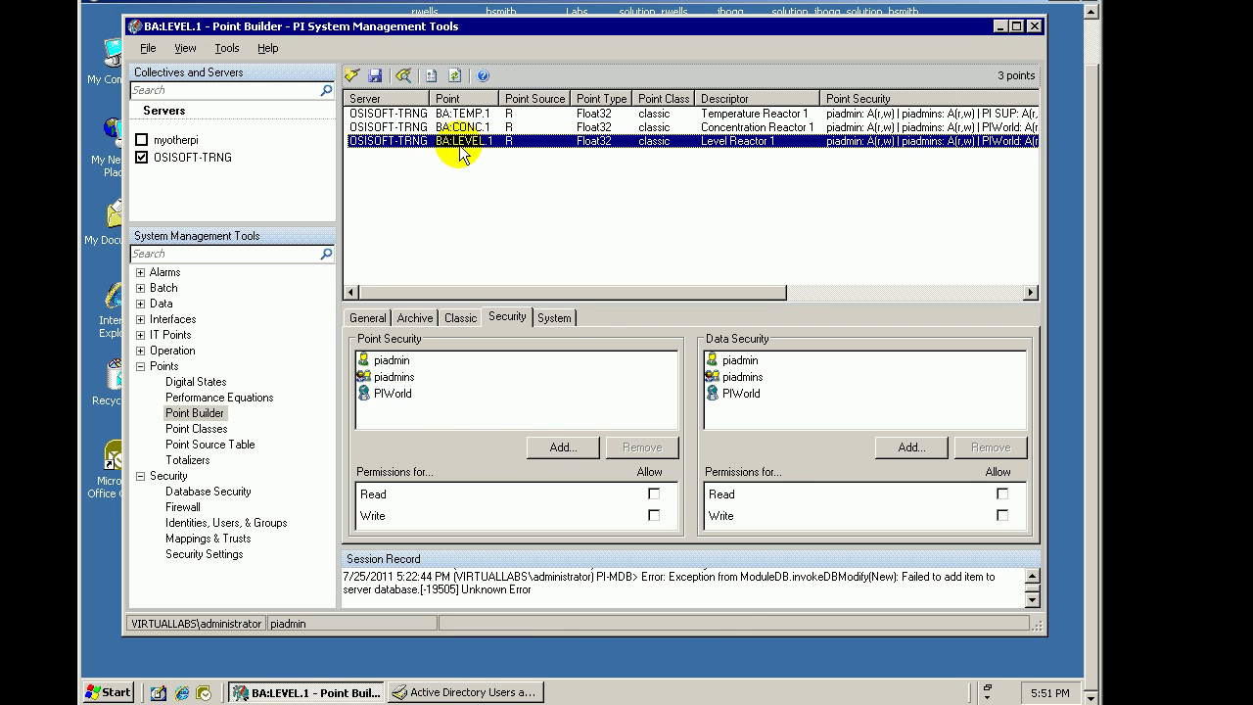
{"action": "left_click", "coordinate": [468, 127]}
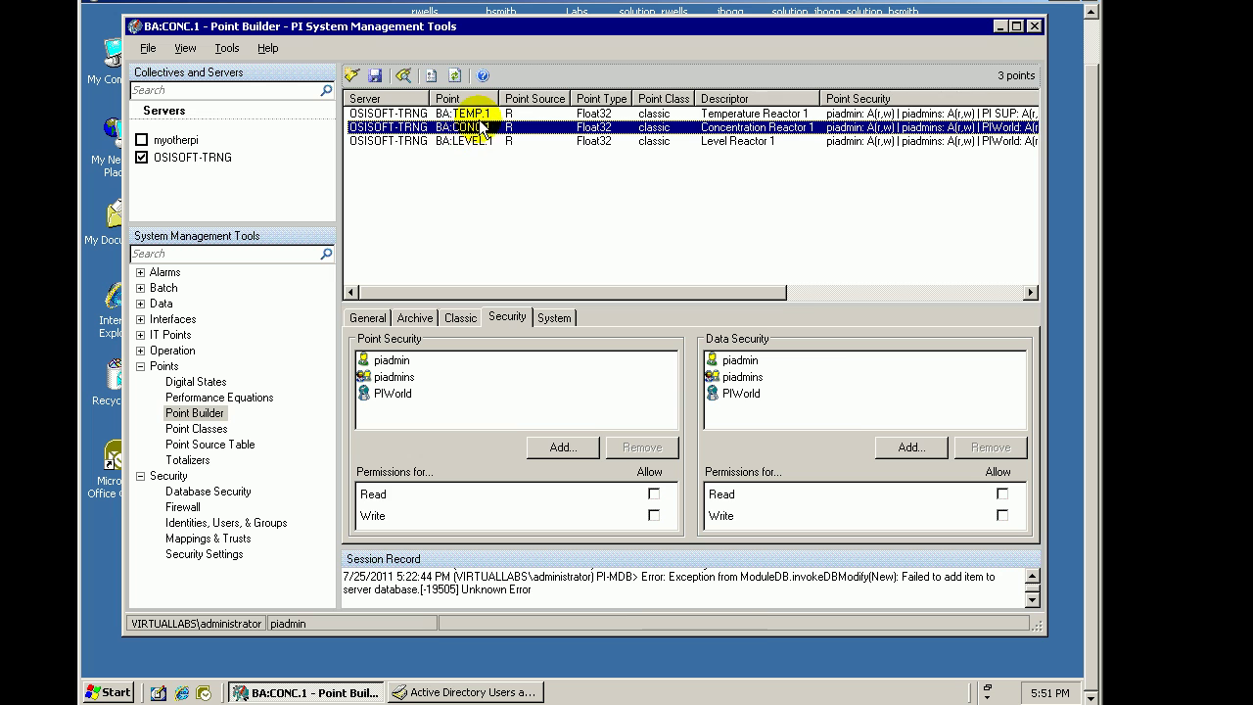
{"action": "left_click", "coordinate": [472, 113]}
{"action": "left_click", "coordinate": [460, 140]}
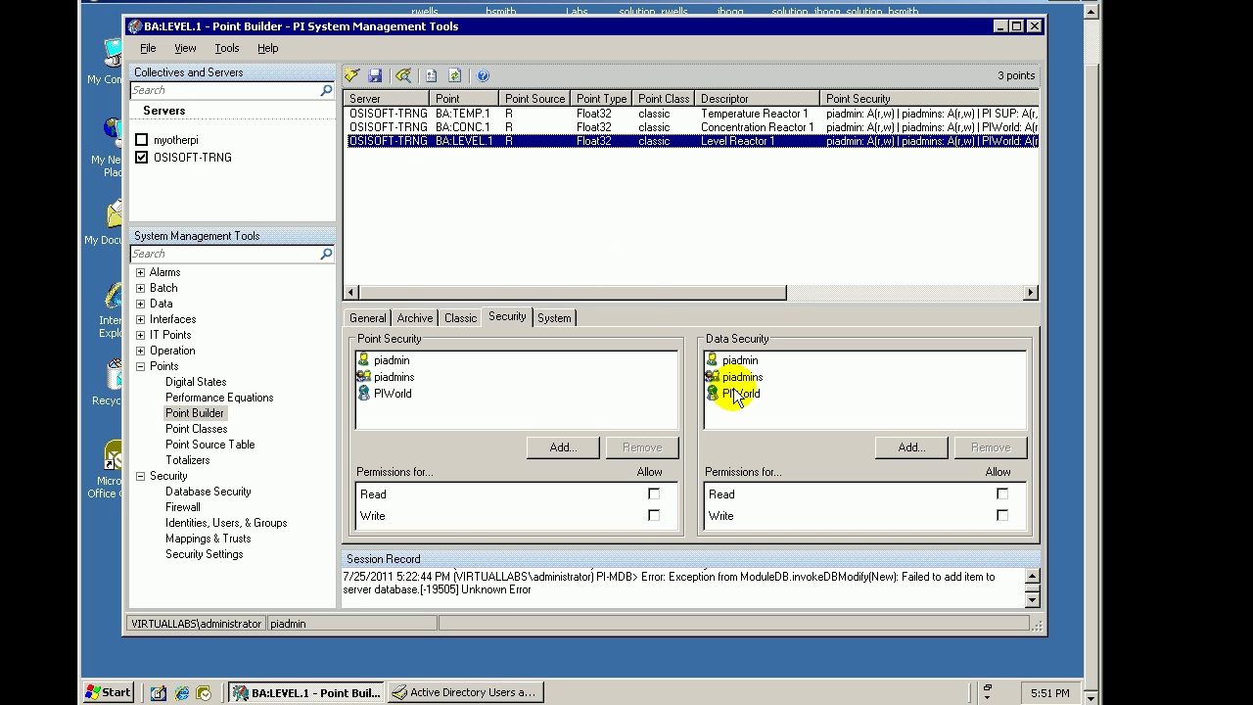
{"action": "left_click", "coordinate": [411, 393]}
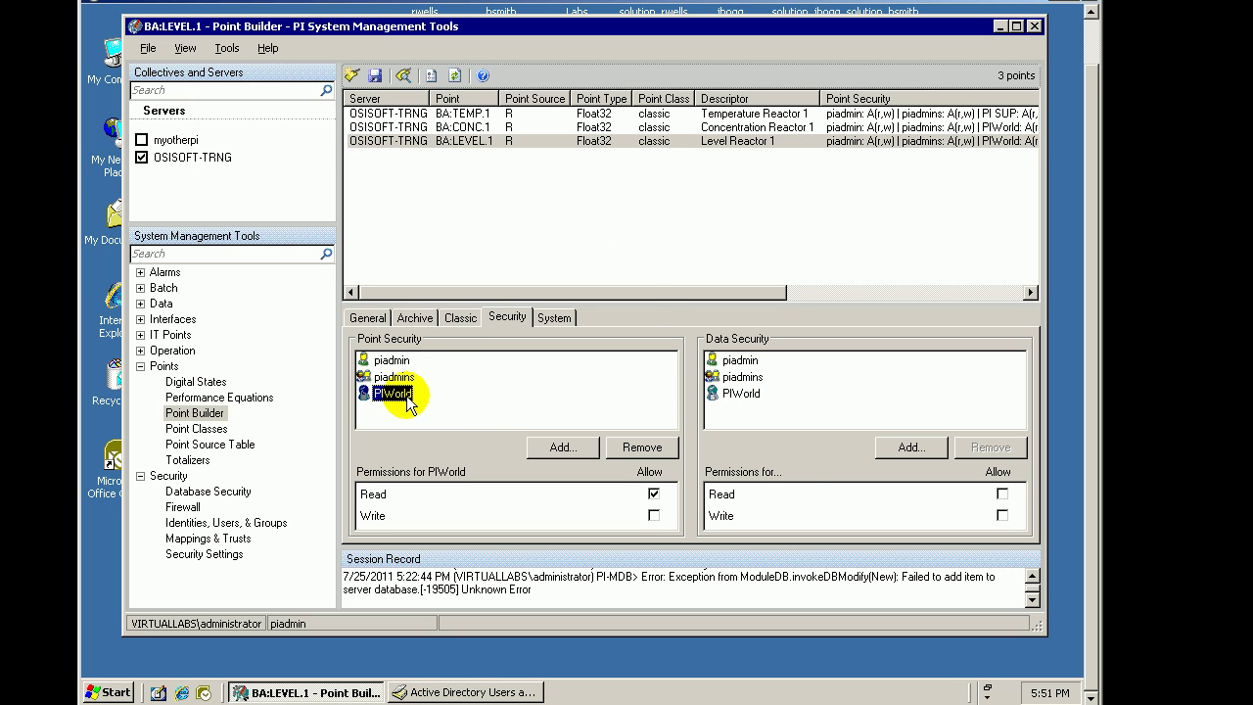
{"action": "left_click", "coordinate": [744, 395]}
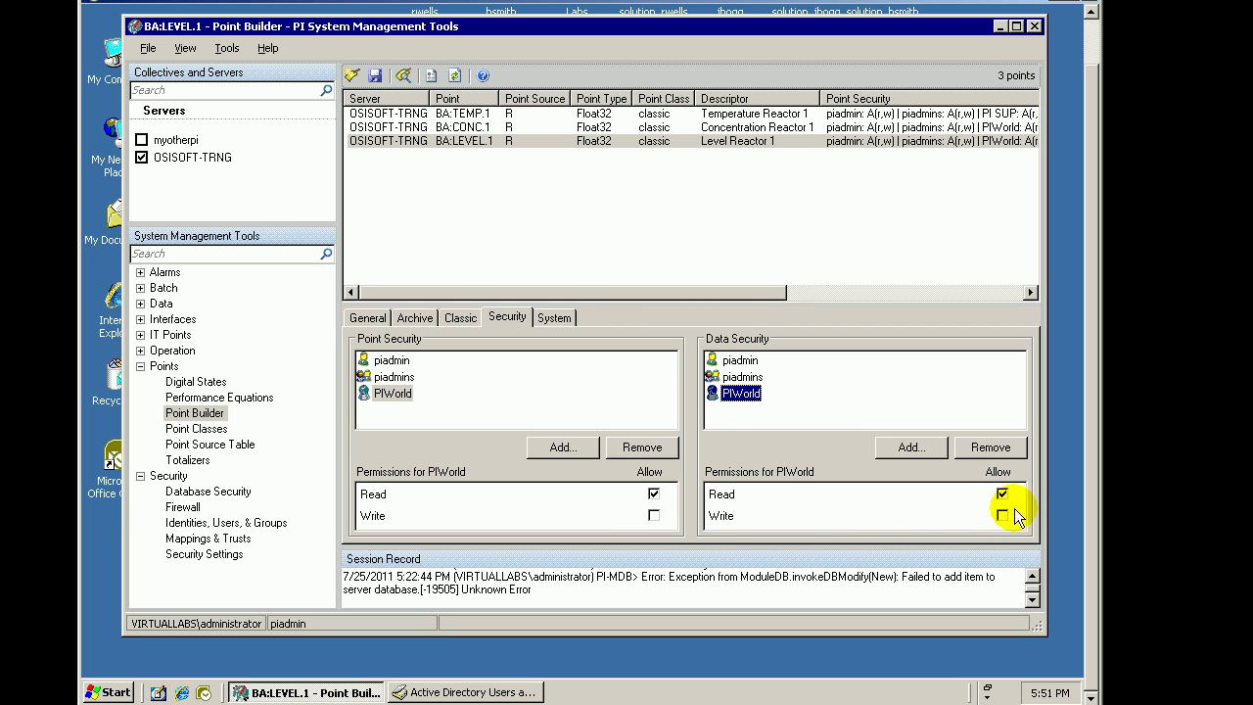
{"action": "left_click", "coordinate": [466, 128]}
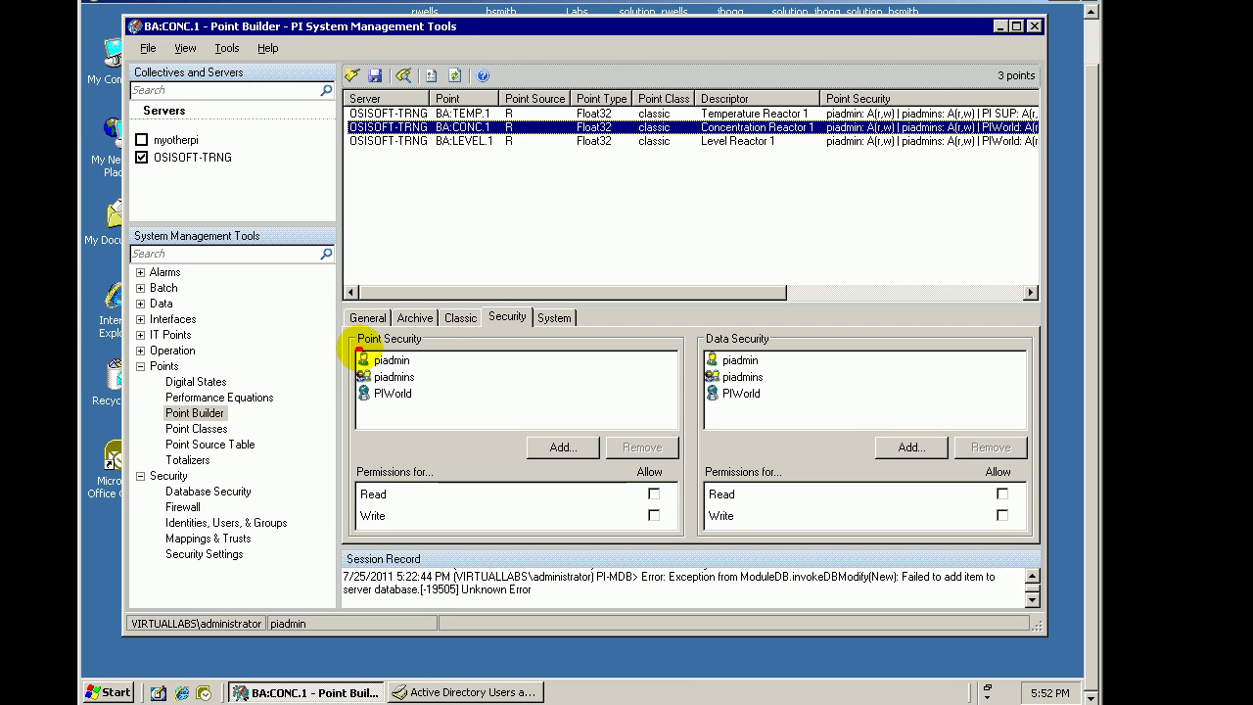
{"action": "left_click_drag", "start_coordinate": [358, 350], "coordinate": [460, 356]}
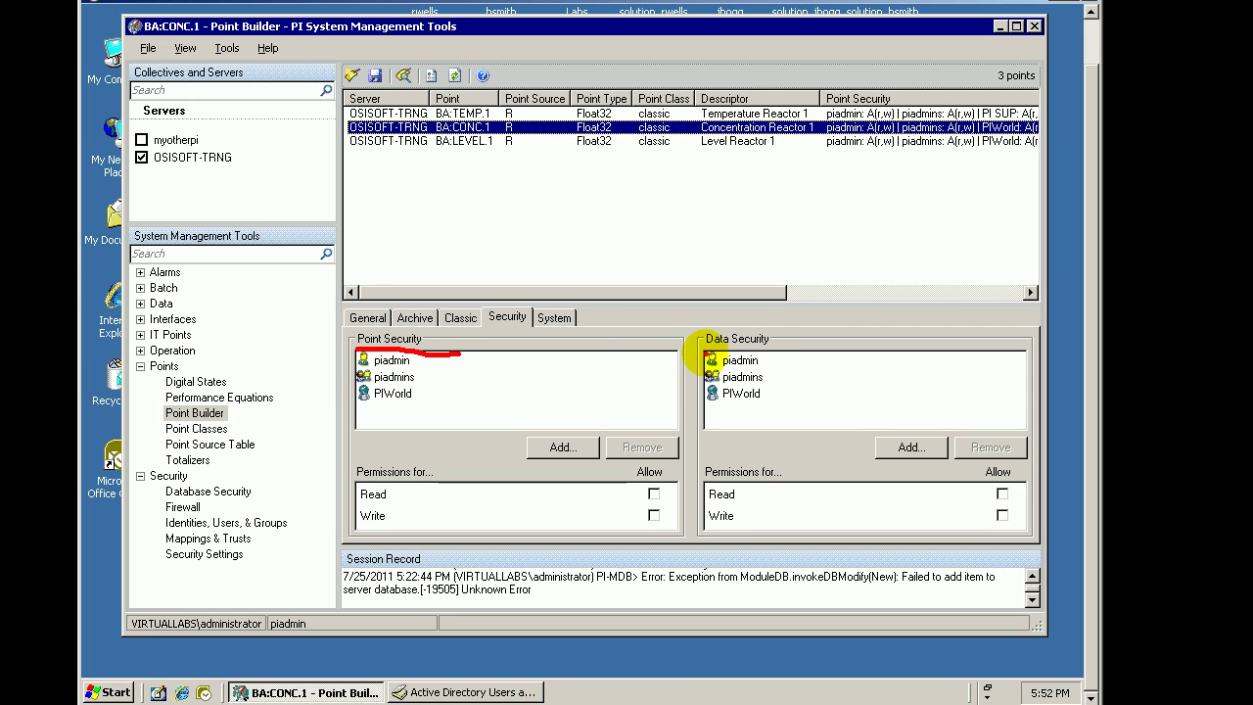
{"action": "left_click_drag", "start_coordinate": [707, 349], "coordinate": [795, 346]}
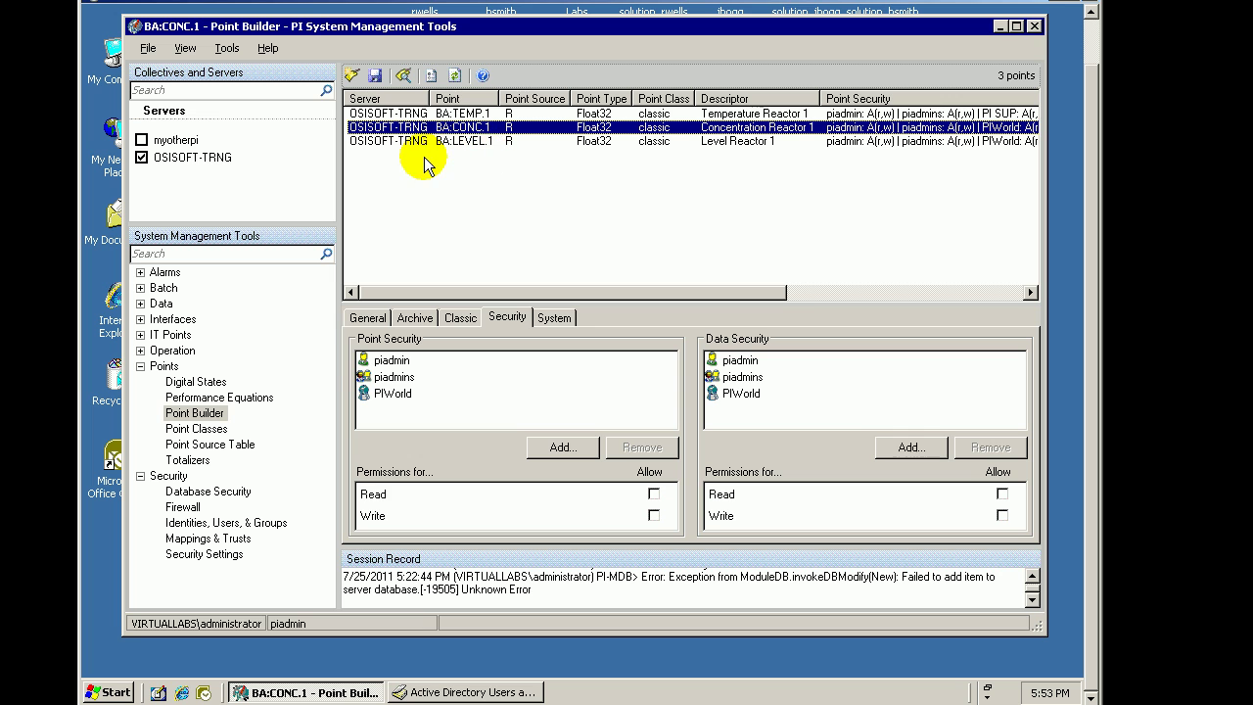
{"action": "left_click", "coordinate": [204, 526]}
{"action": "left_click", "coordinate": [364, 206]}
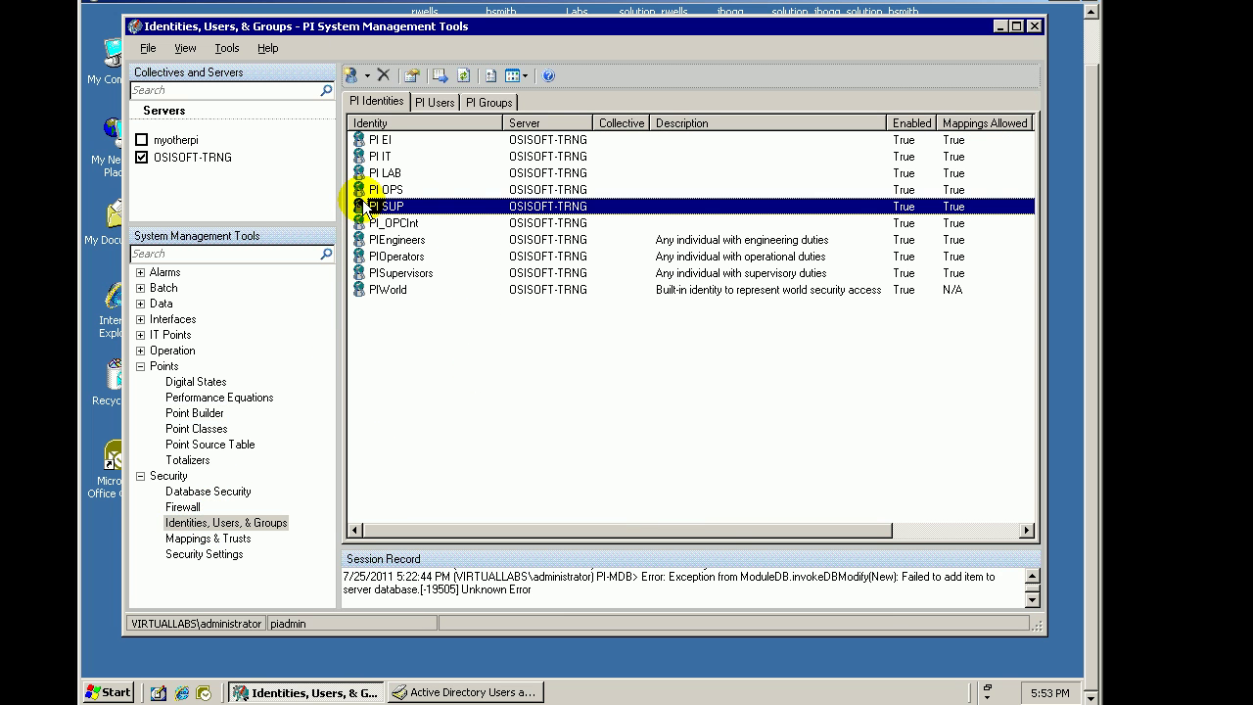
{"action": "left_click", "coordinate": [364, 174]}
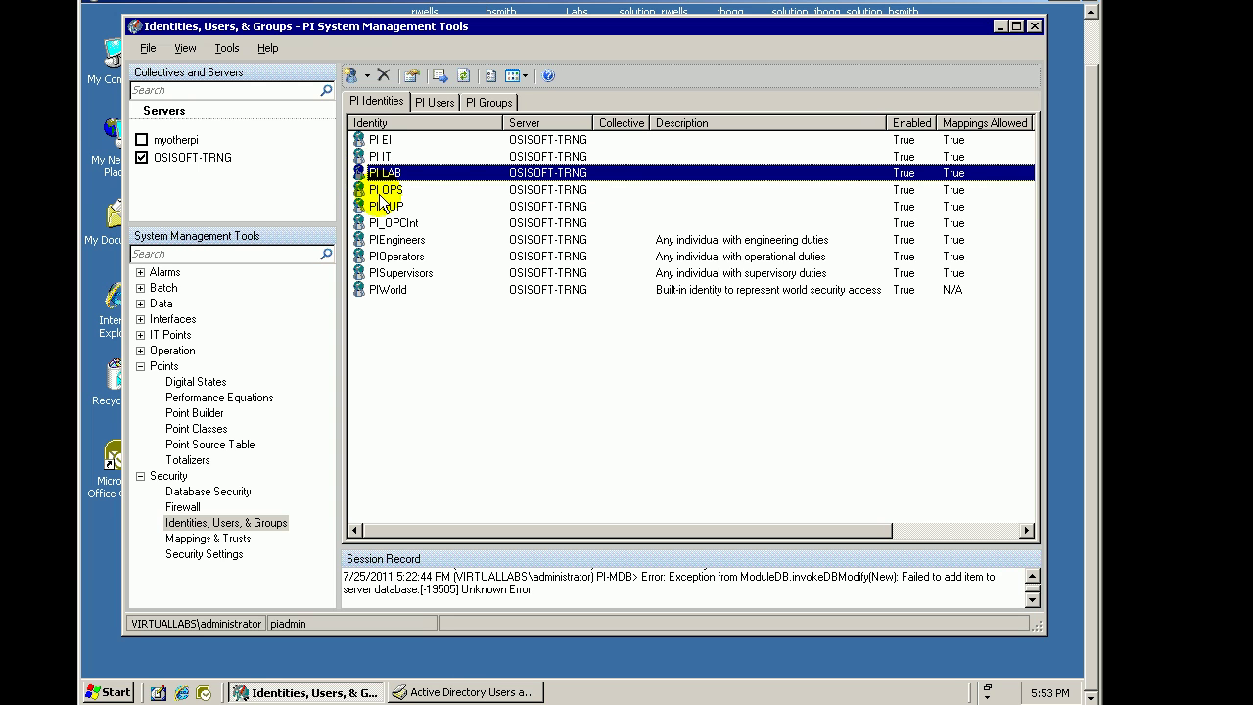
{"action": "left_click", "coordinate": [374, 206]}
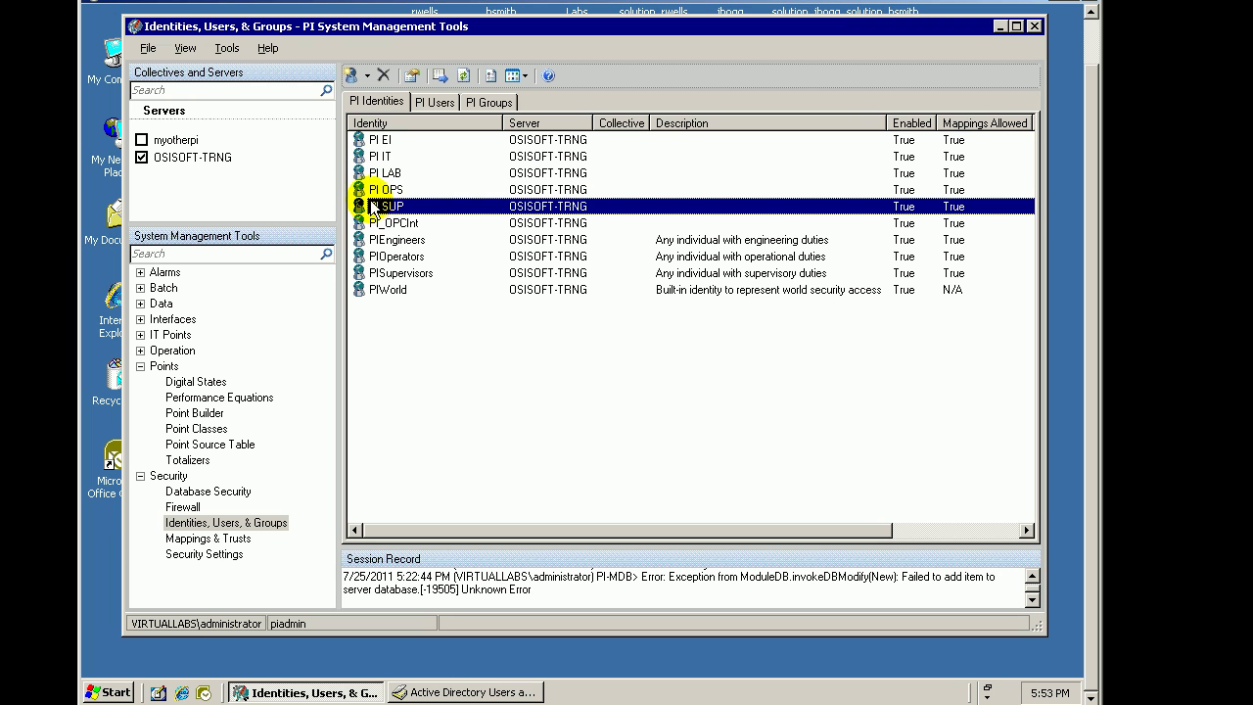
{"action": "left_click", "coordinate": [364, 173]}
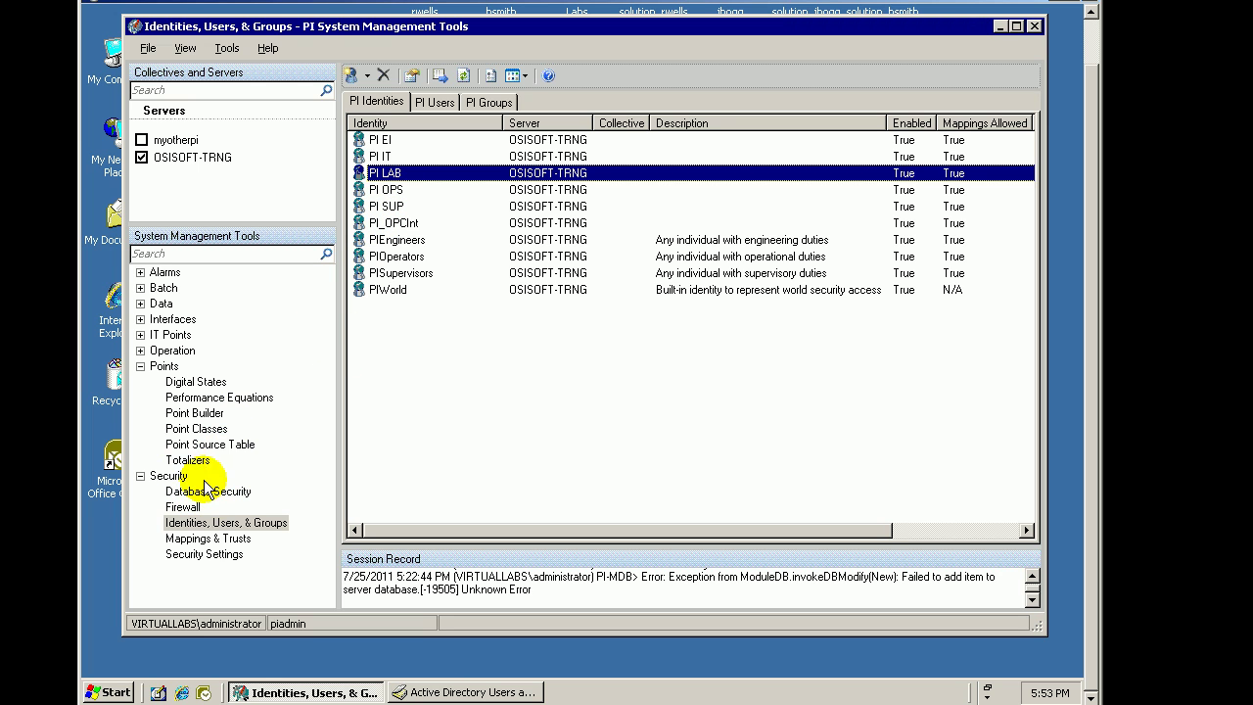
{"action": "left_click", "coordinate": [195, 415]}
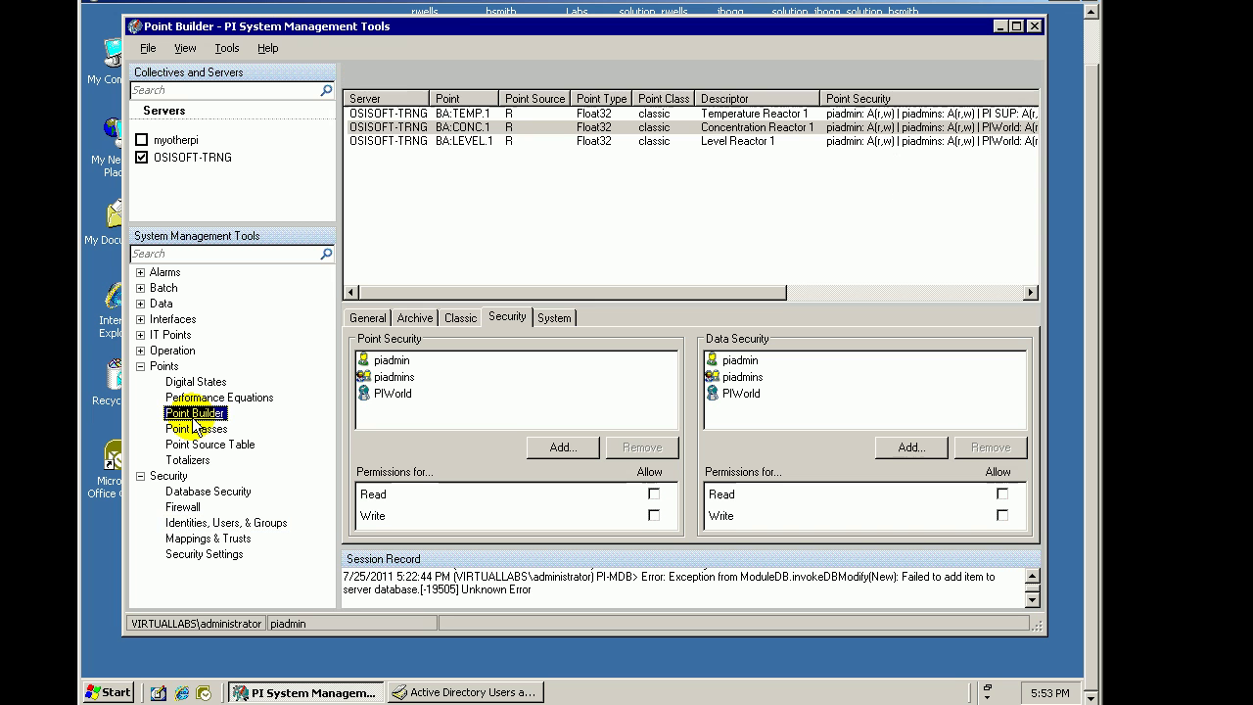
Add PI LAB and PI SUP to BA:CONC.1's point security and check PI SUP's Read permission
{"action": "left_click", "coordinate": [423, 128]}
{"action": "left_click", "coordinate": [559, 447]}
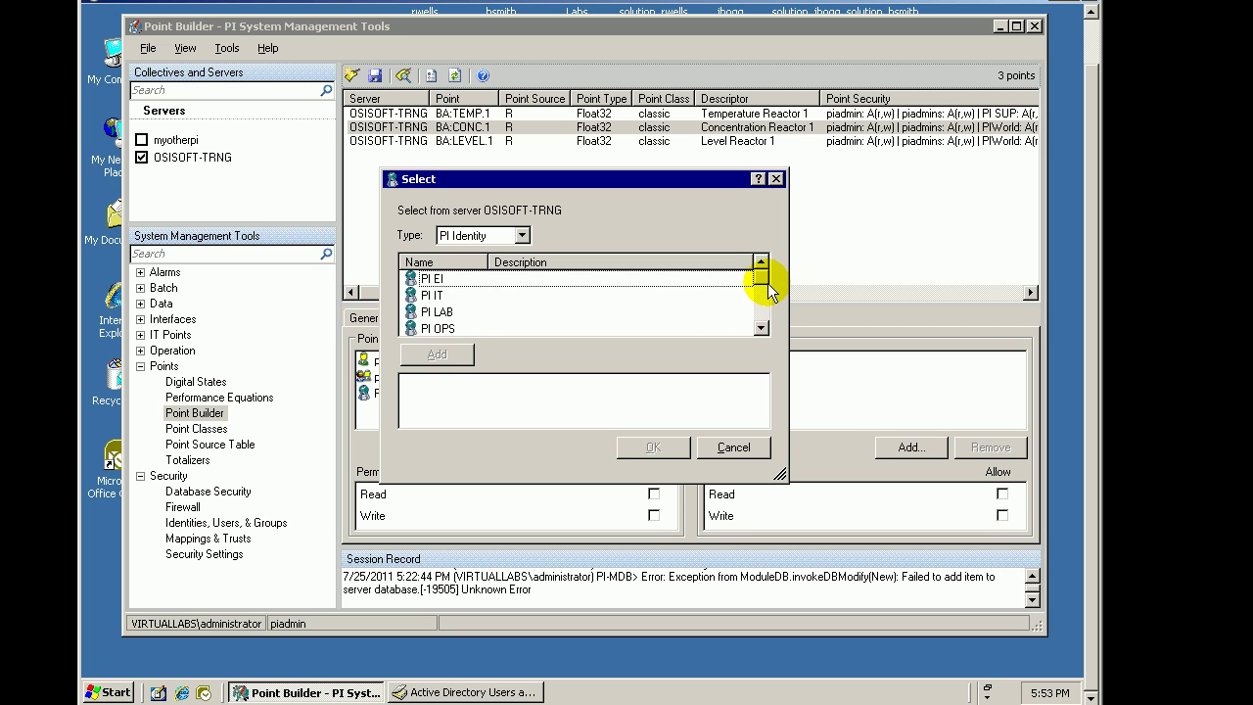
{"action": "left_click_drag", "start_coordinate": [764, 292], "coordinate": [764, 299]}
{"action": "left_click", "coordinate": [433, 312]}
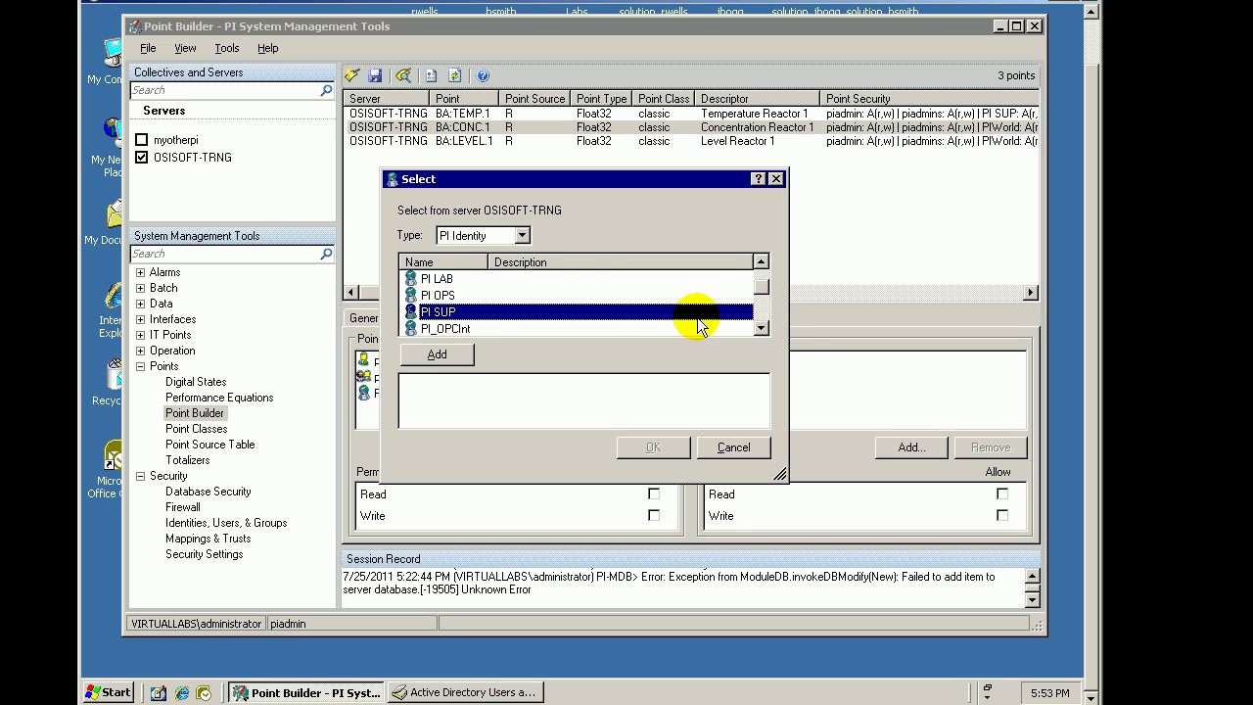
{"action": "left_click", "coordinate": [445, 281], "text": "ctrl"}
{"action": "left_click", "coordinate": [435, 354]}
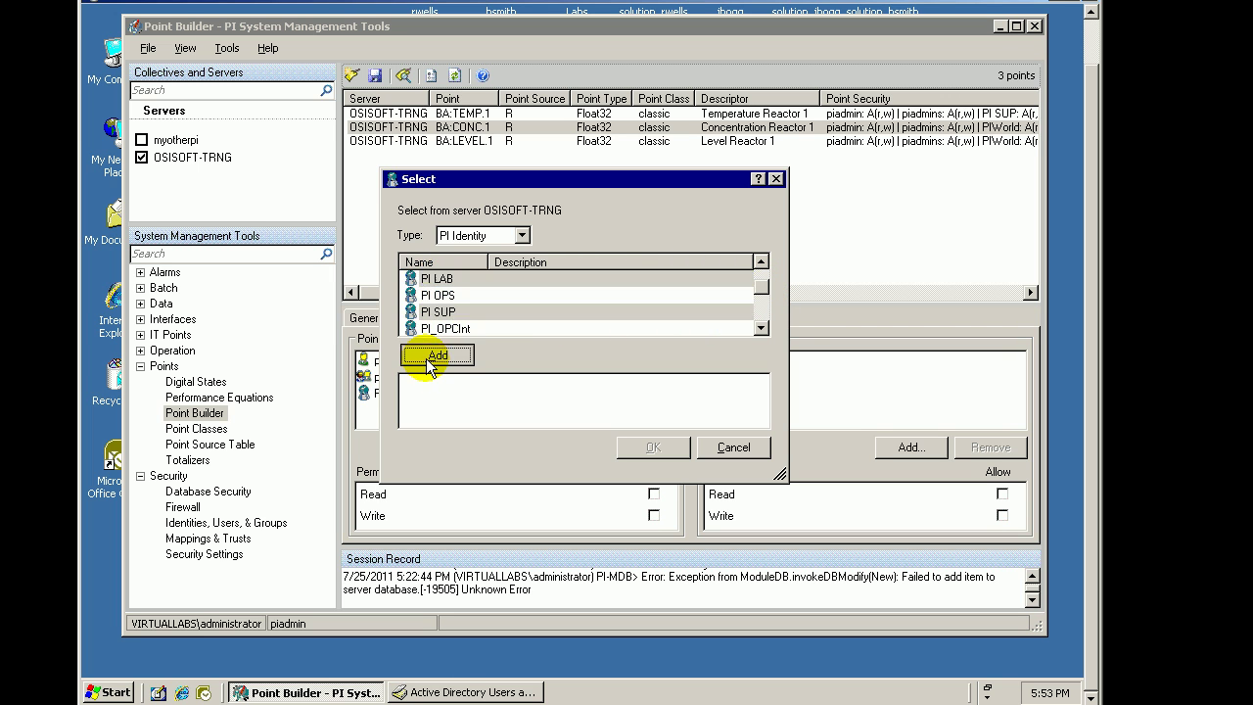
{"action": "left_click", "coordinate": [646, 448]}
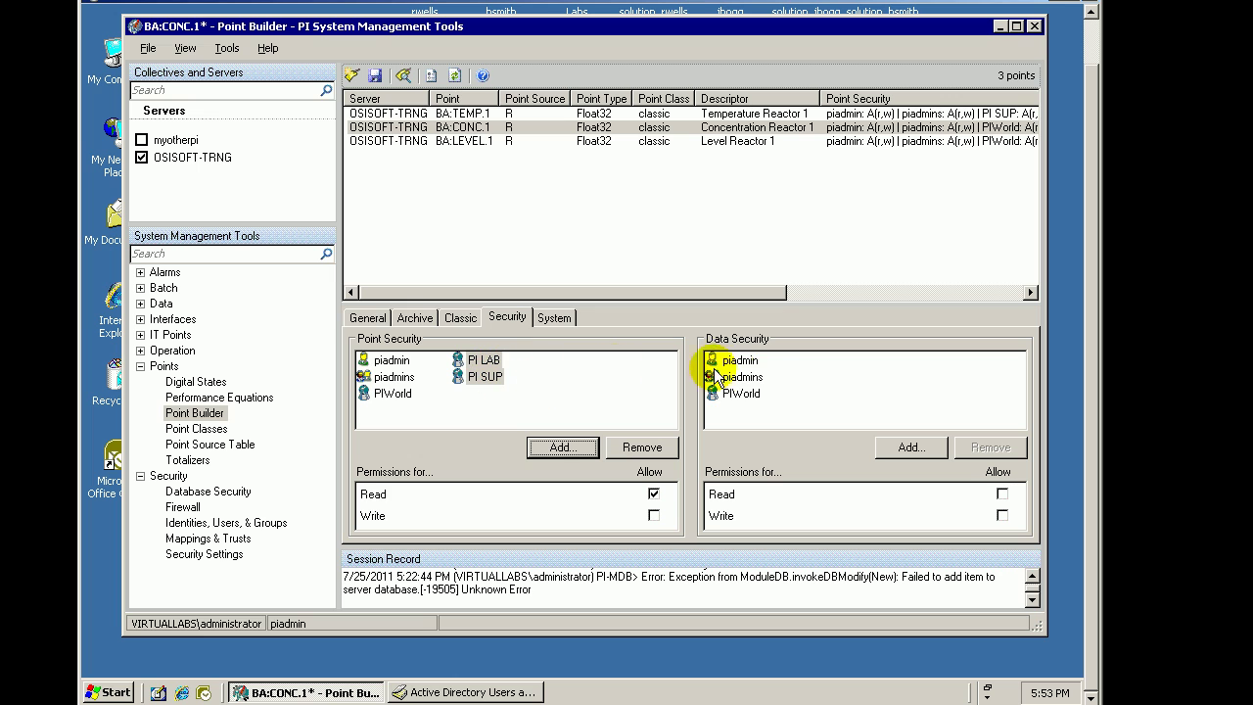
{"action": "left_click", "coordinate": [486, 377]}
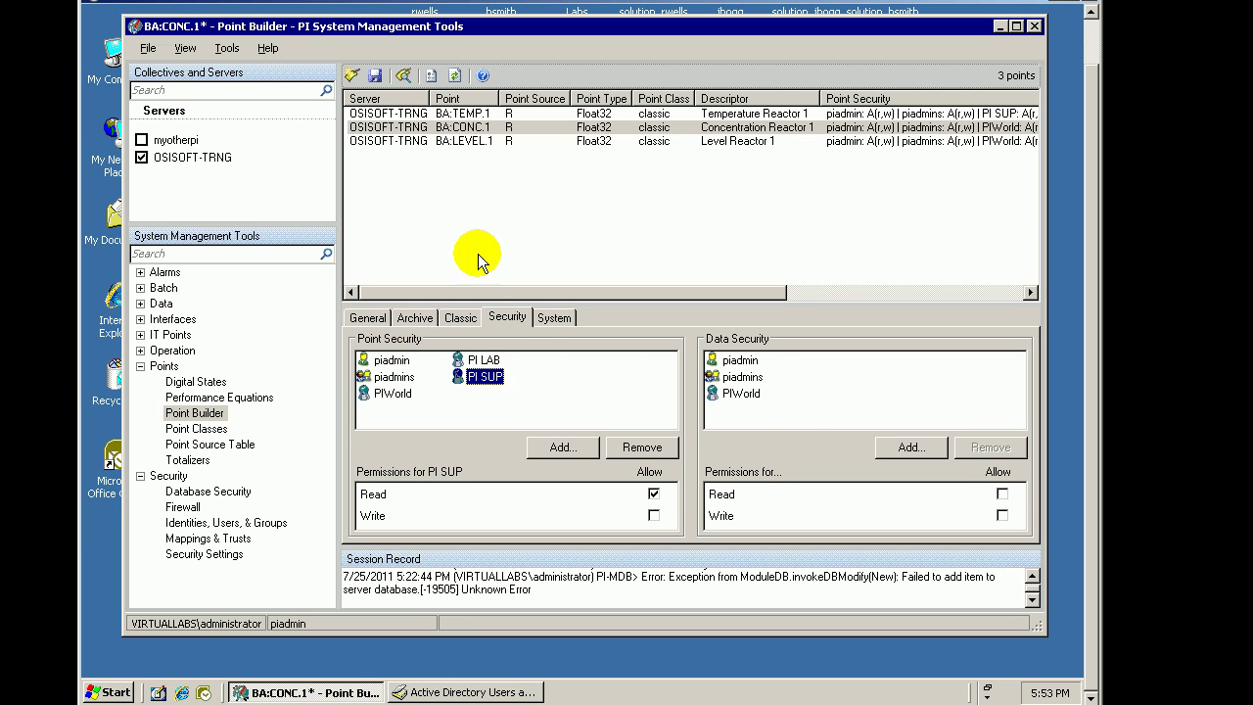
{"action": "left_click", "coordinate": [739, 360]}
Add PI LAB and PI SUP to BA:CONC.1's data security
{"action": "left_click", "coordinate": [905, 447]}
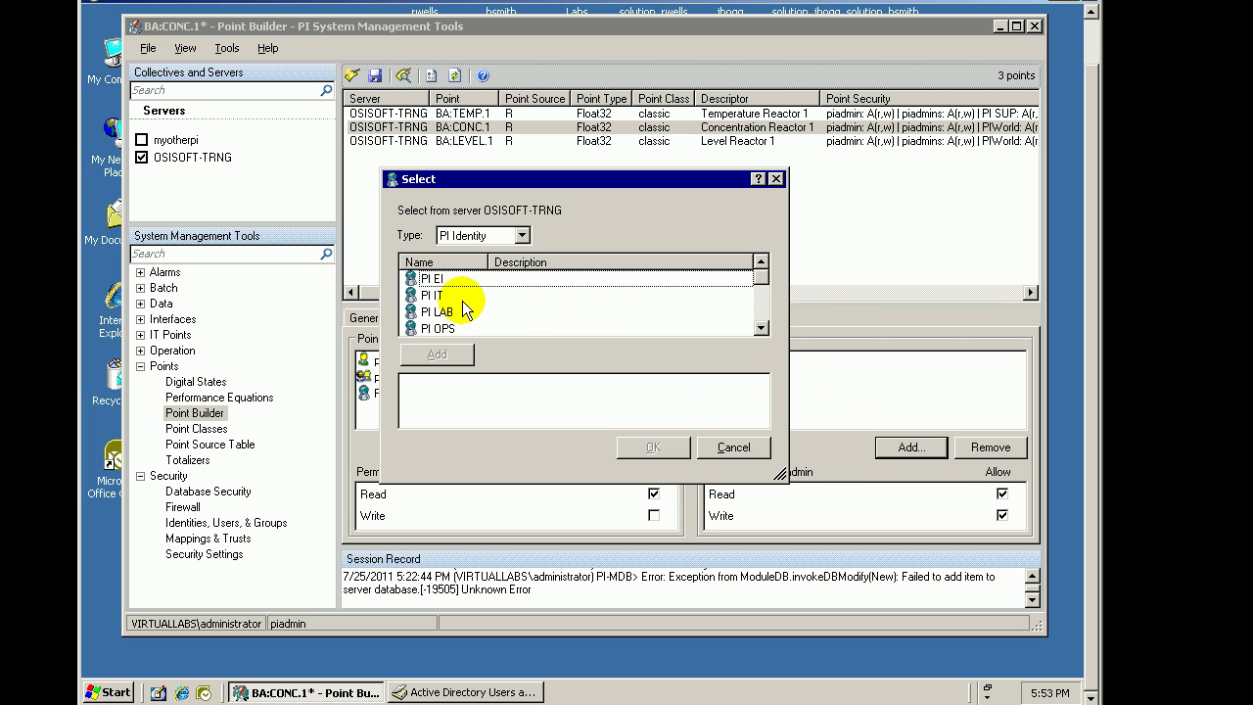
{"action": "scroll", "coordinate": [764, 280], "scroll_direction": "down", "scroll_amount": 3}
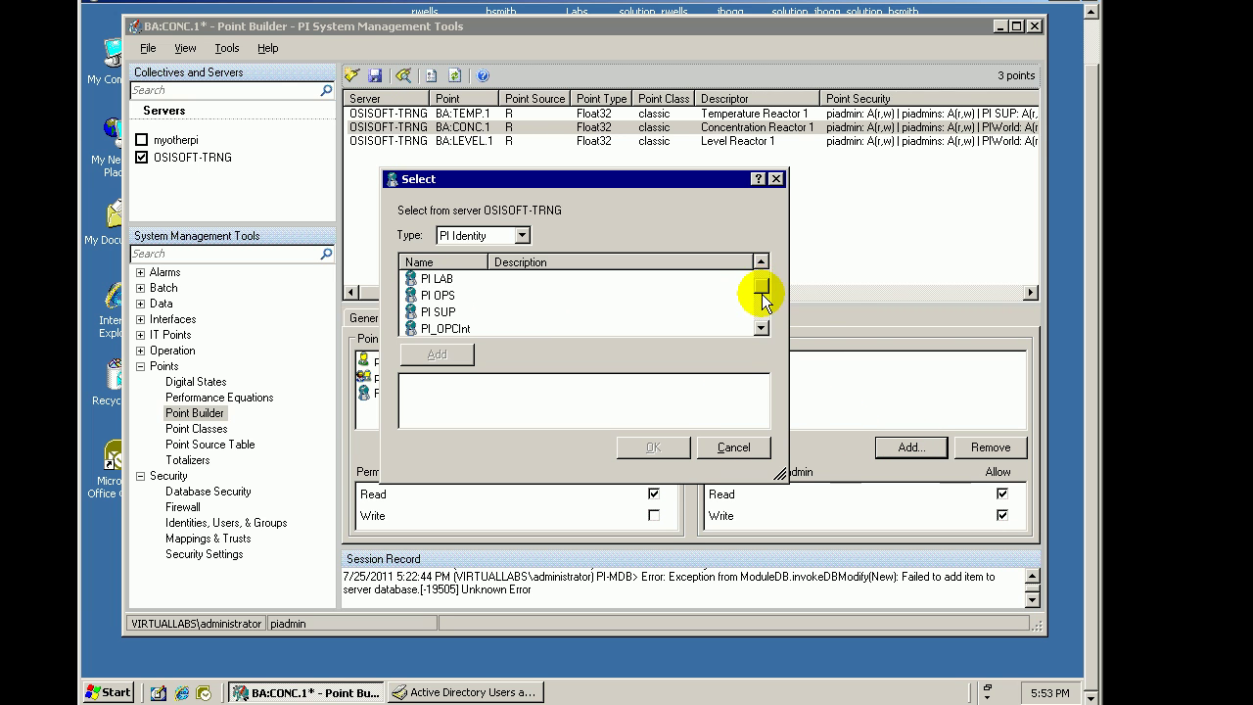
{"action": "left_click", "coordinate": [439, 295]}
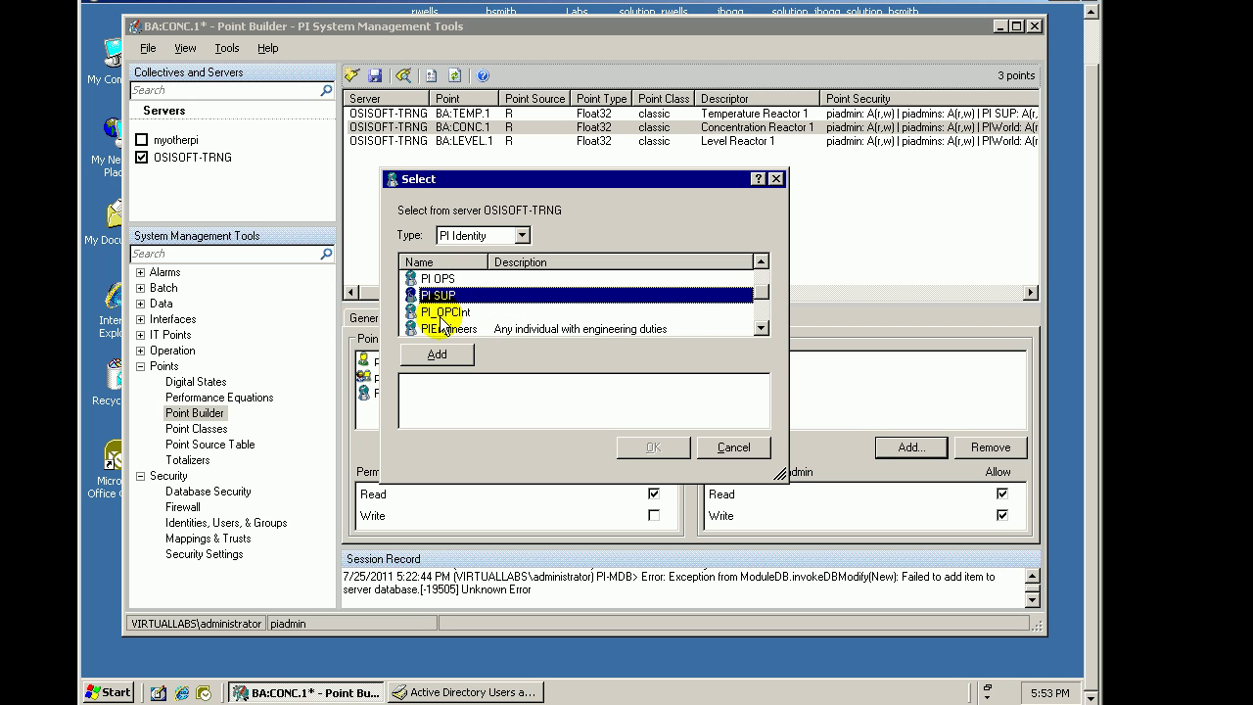
{"action": "left_click", "coordinate": [761, 260]}
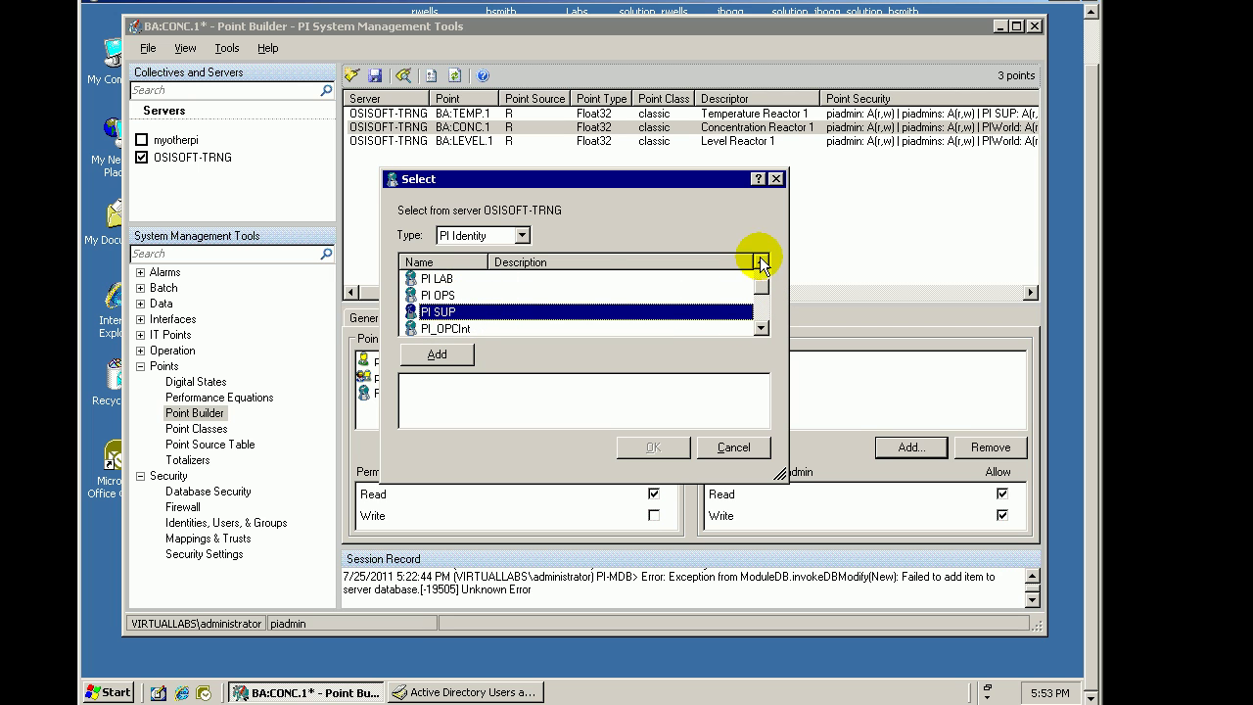
{"action": "left_click", "coordinate": [421, 279], "text": "ctrl"}
{"action": "left_click", "coordinate": [447, 355]}
{"action": "left_click", "coordinate": [651, 445]}
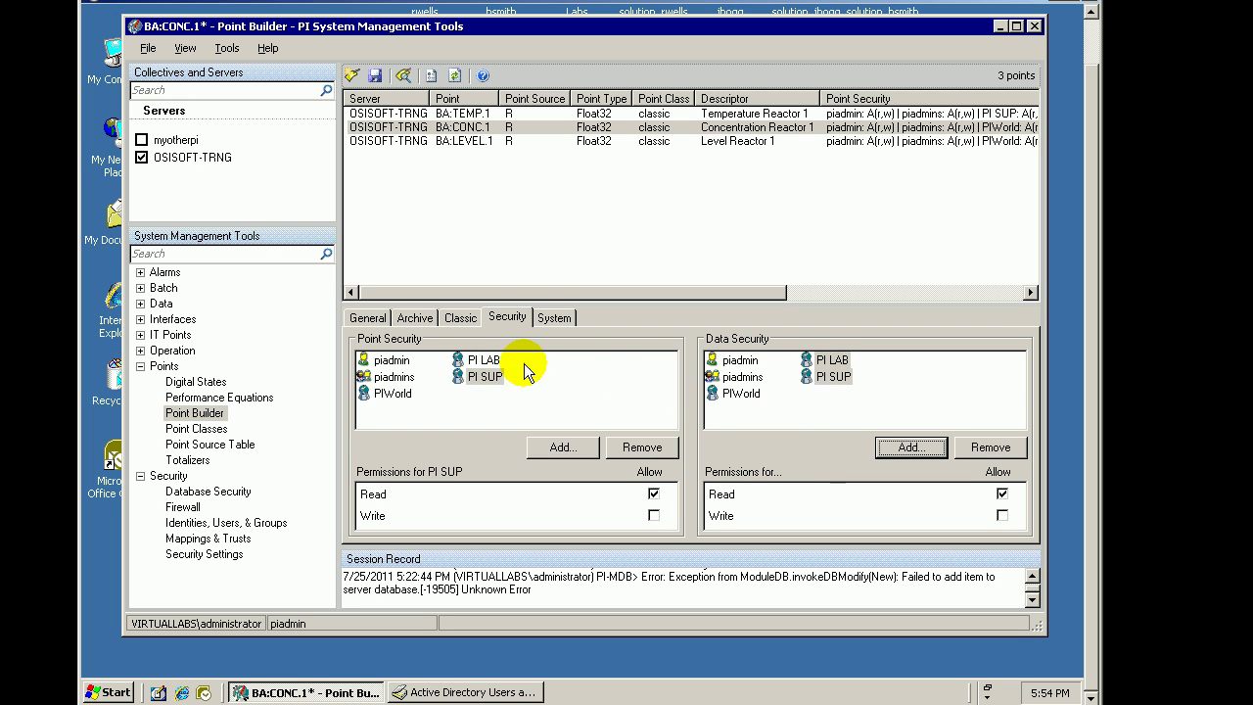
Allow PI SUP Write in both point and data security, and save BA:CONC.1
{"action": "left_click", "coordinate": [478, 361]}
{"action": "left_click", "coordinate": [480, 377]}
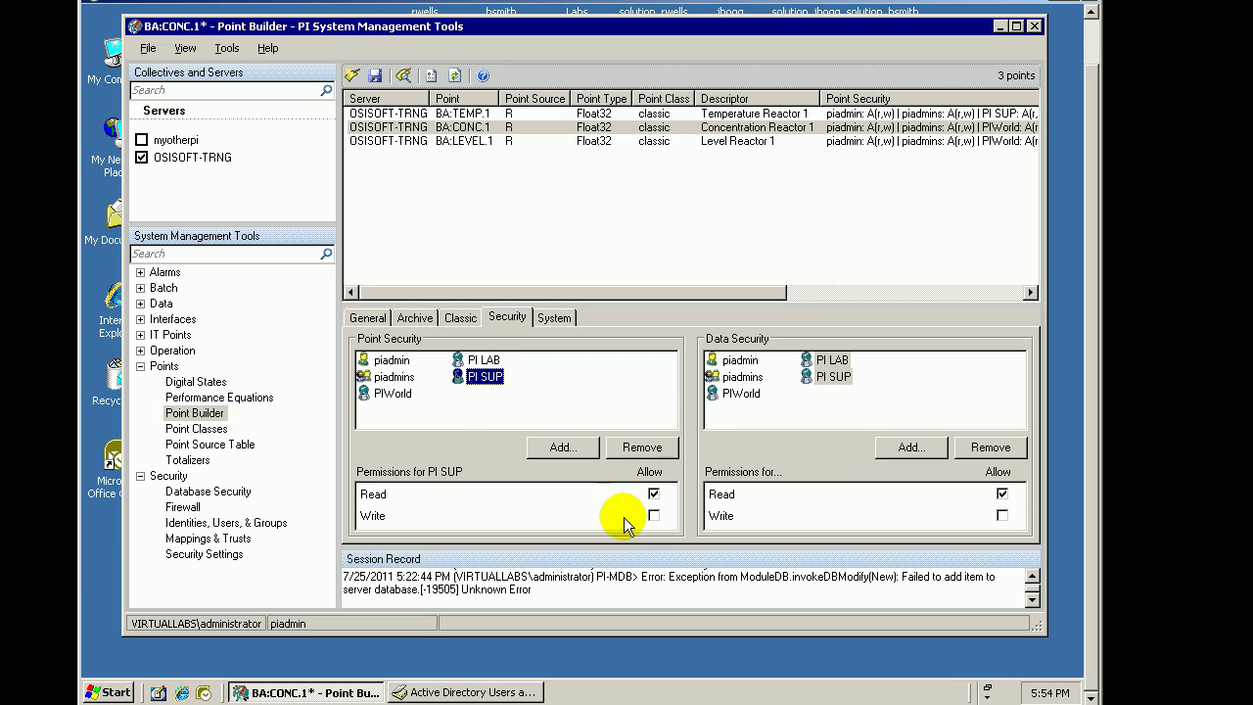
{"action": "left_click", "coordinate": [654, 516]}
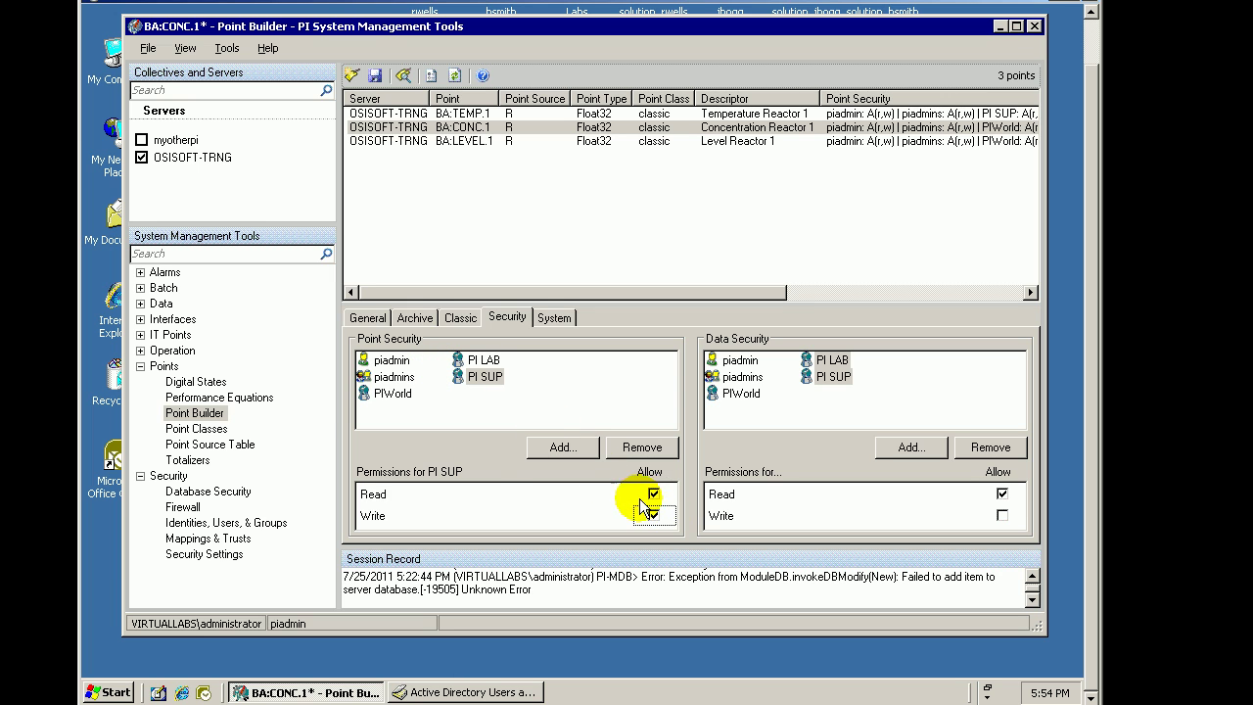
{"action": "left_click", "coordinate": [828, 378]}
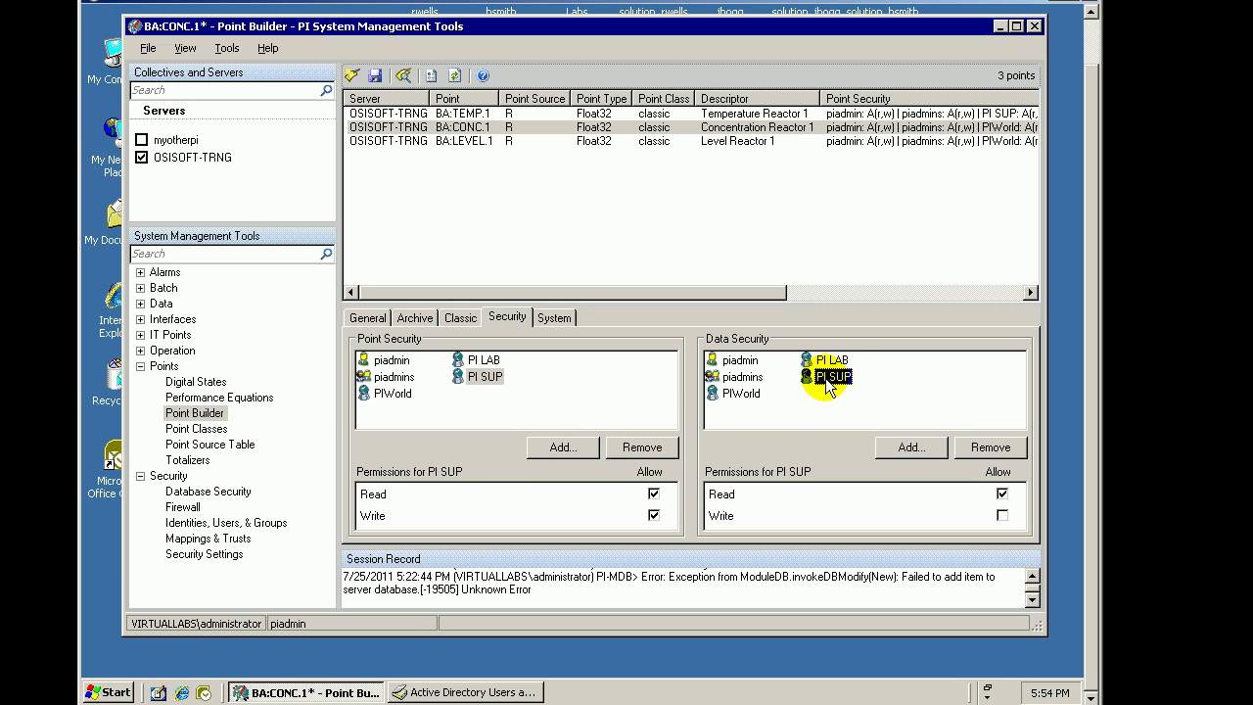
{"action": "left_click", "coordinate": [1002, 516]}
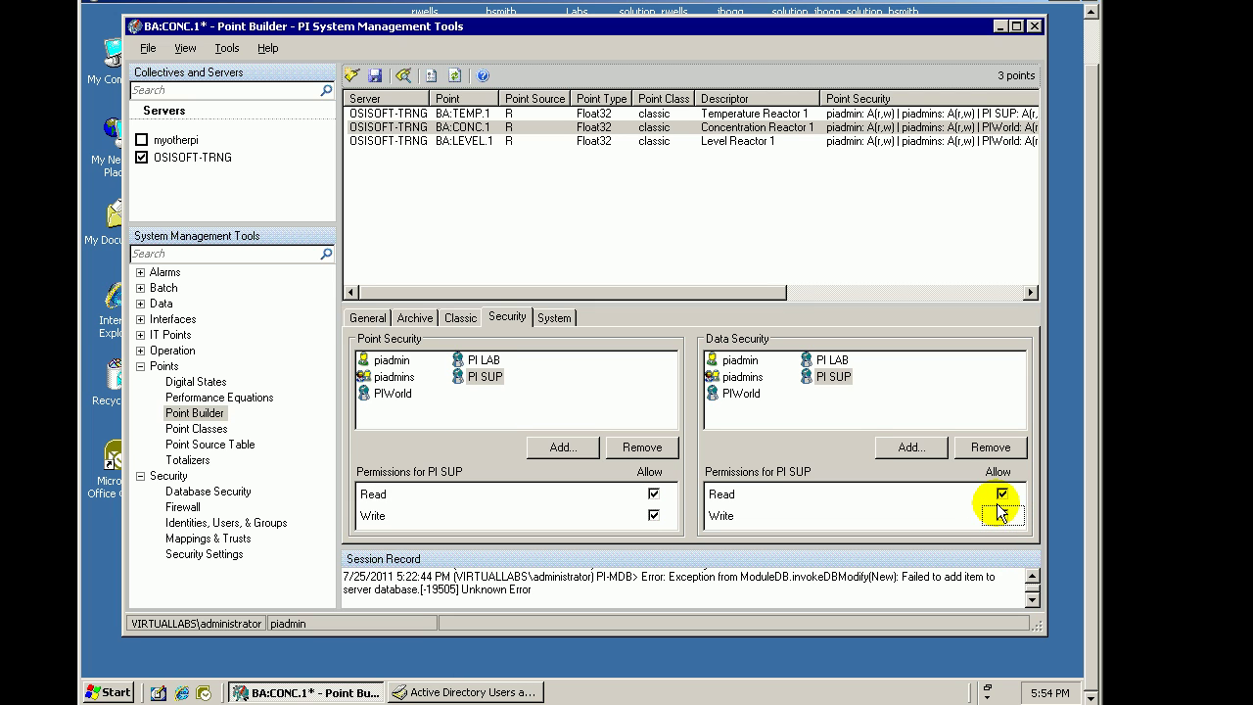
{"action": "left_click", "coordinate": [374, 76]}
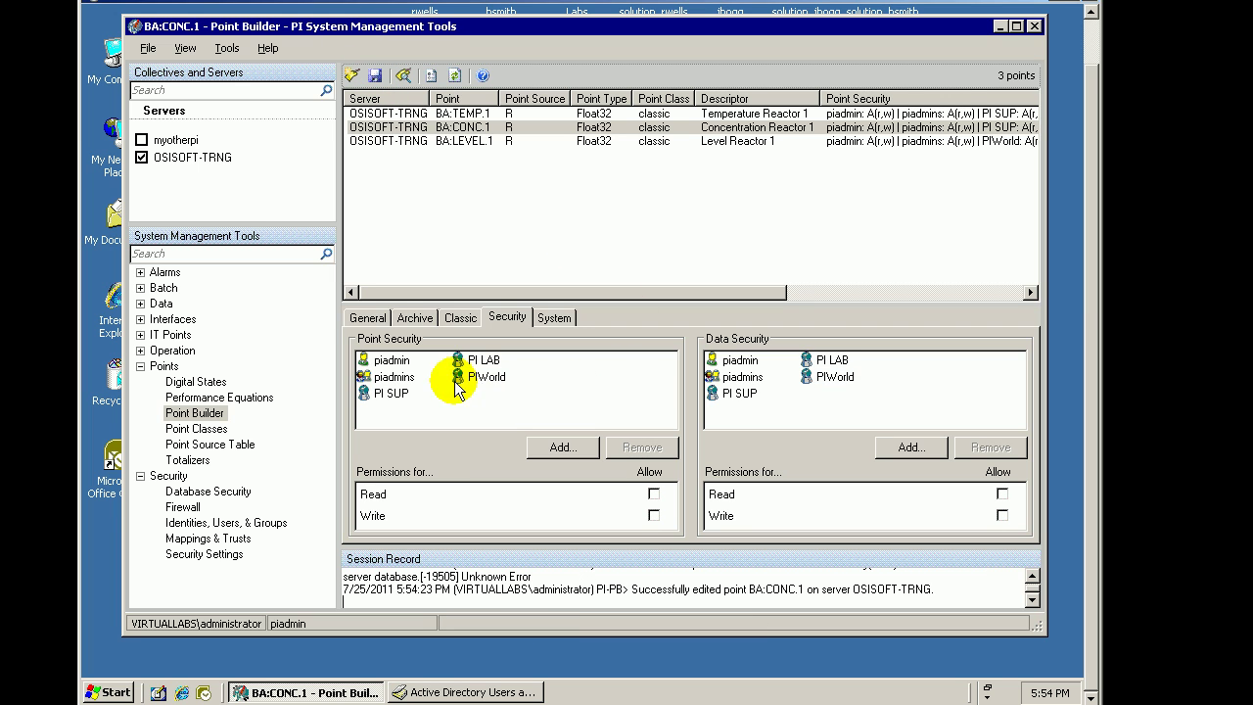
Allow PI LAB Write in BA:CONC.1's data security and save the point
{"action": "left_click", "coordinate": [493, 362]}
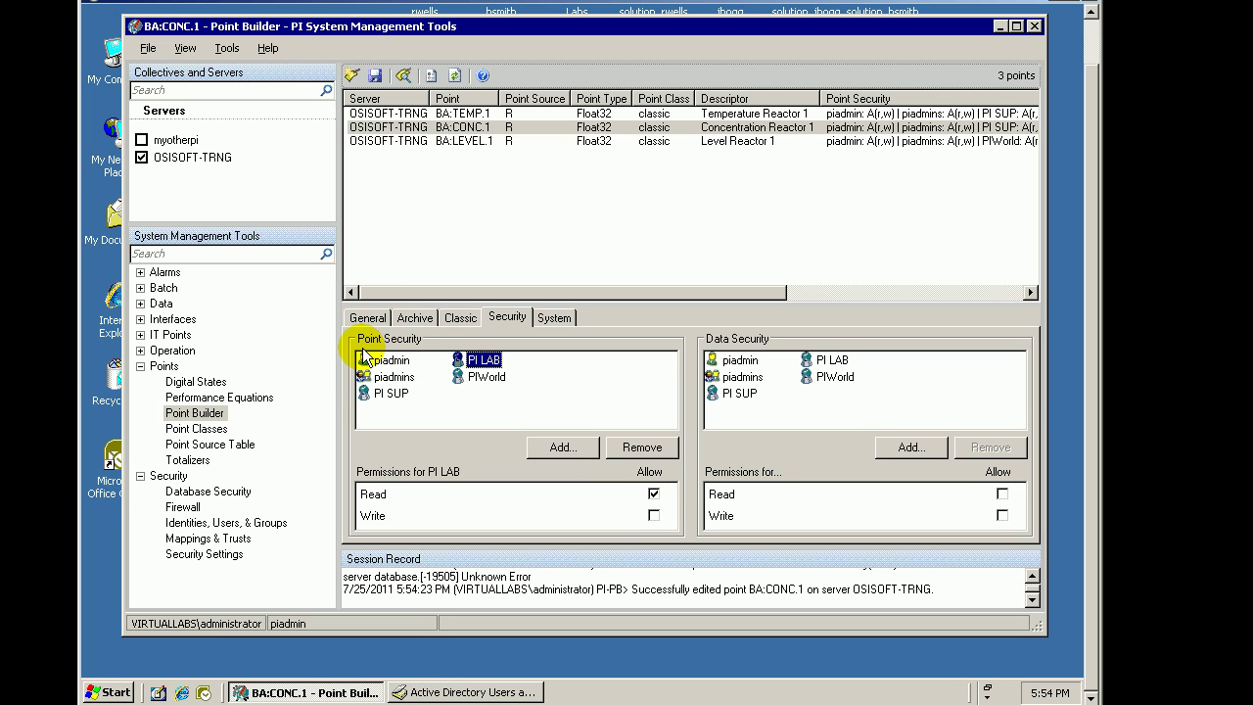
{"action": "left_click_drag", "start_coordinate": [349, 346], "coordinate": [431, 344]}
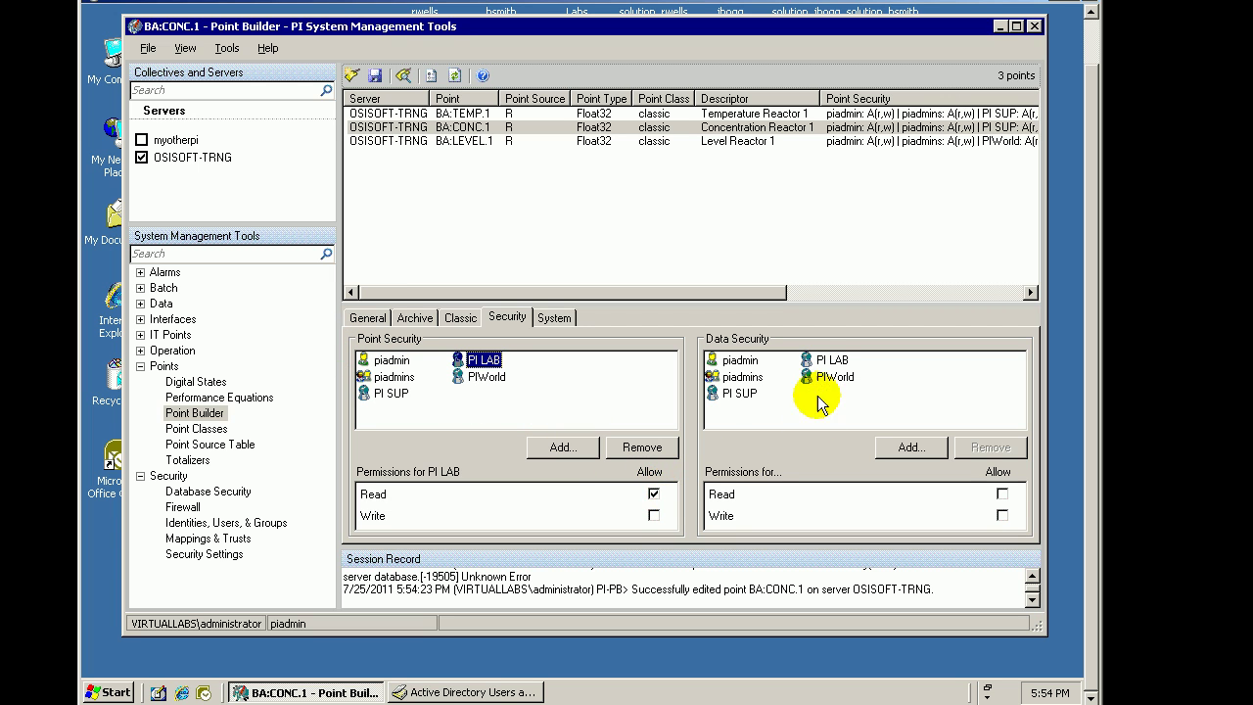
{"action": "left_click", "coordinate": [832, 359]}
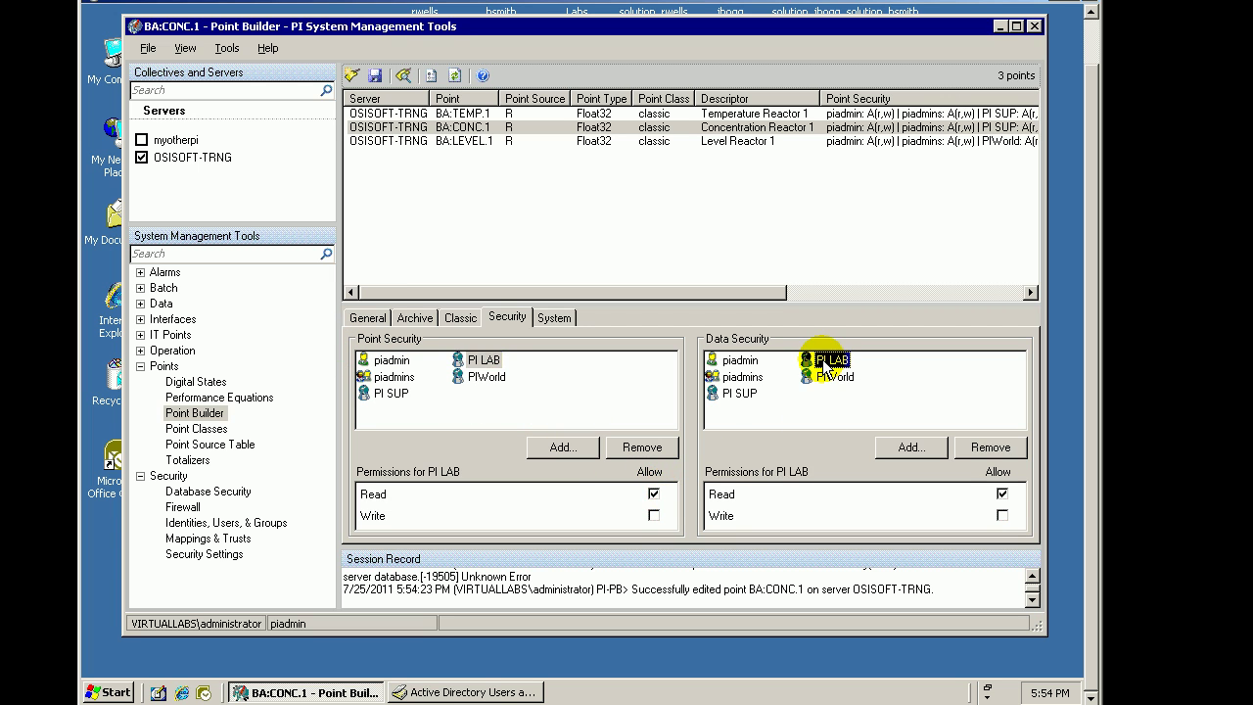
{"action": "left_click", "coordinate": [1001, 515]}
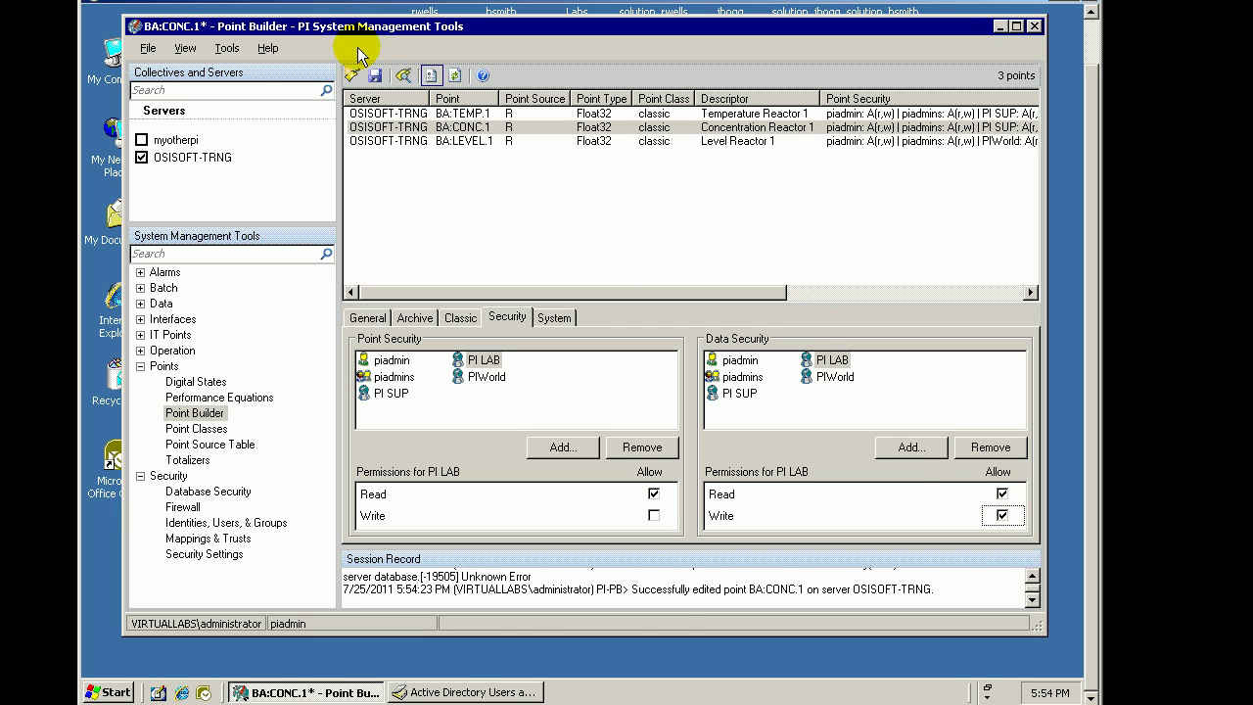
{"action": "left_click", "coordinate": [377, 77]}
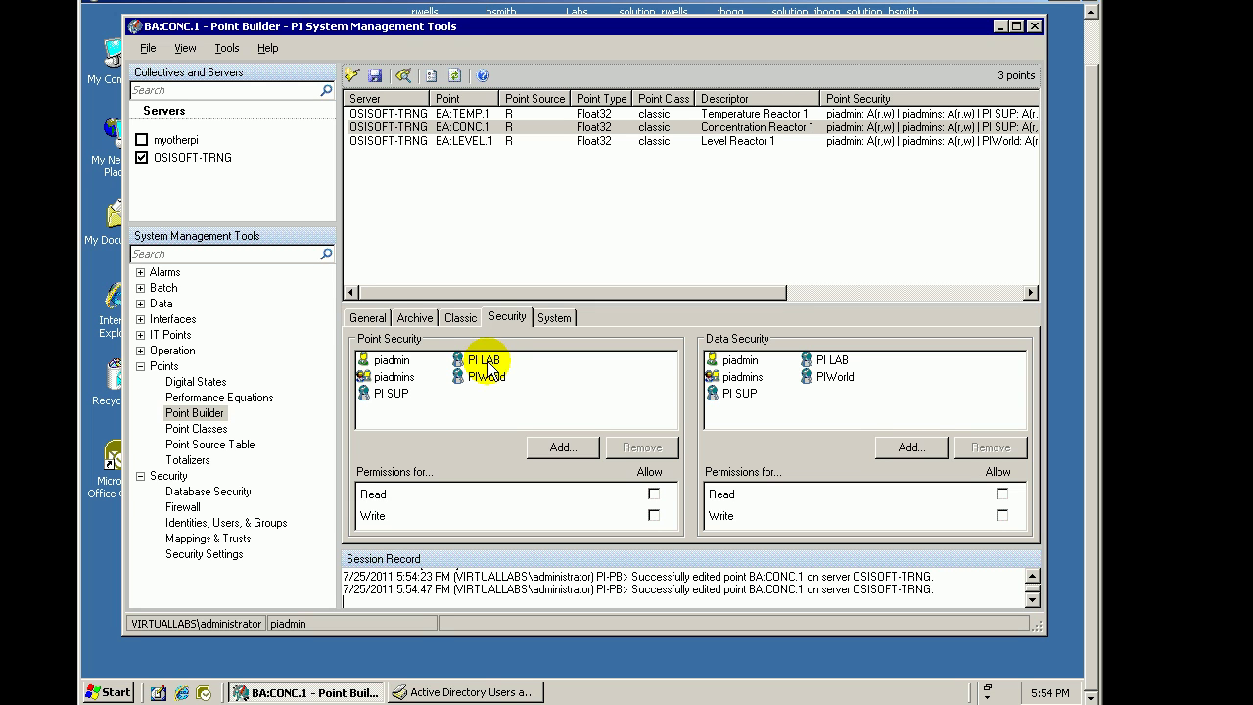
{"action": "left_click", "coordinate": [830, 361]}
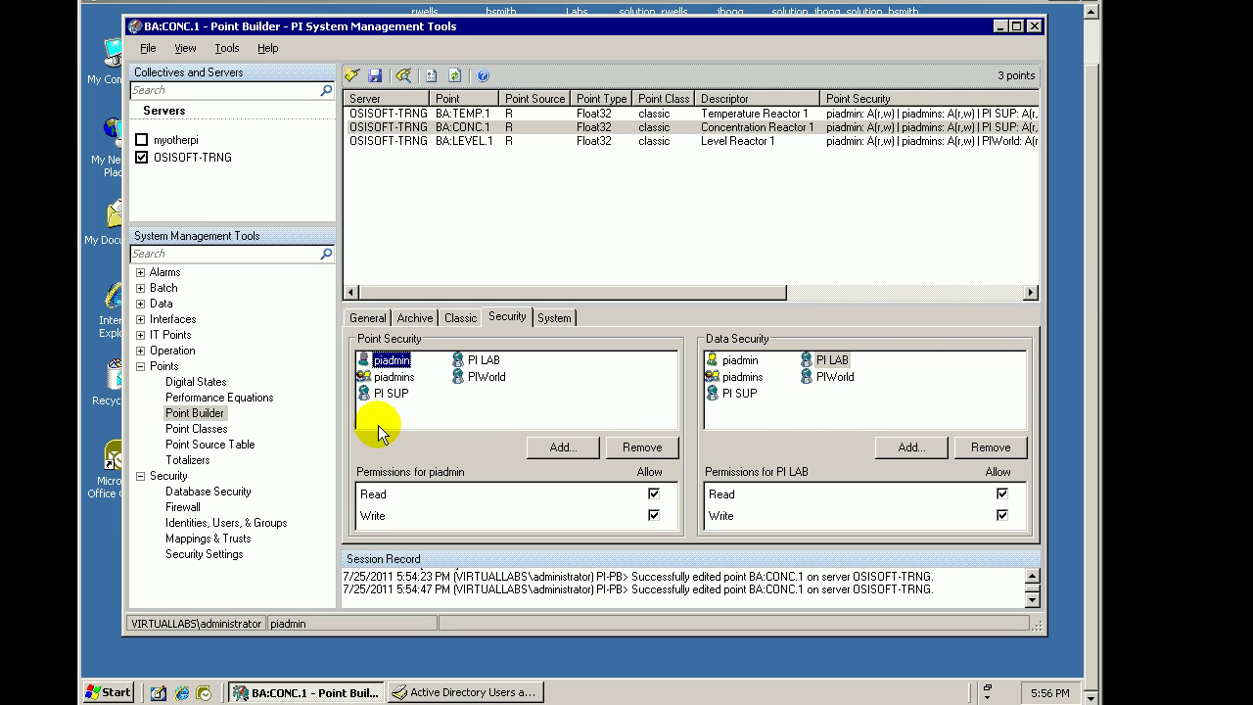
{"action": "left_click", "coordinate": [394, 378]}
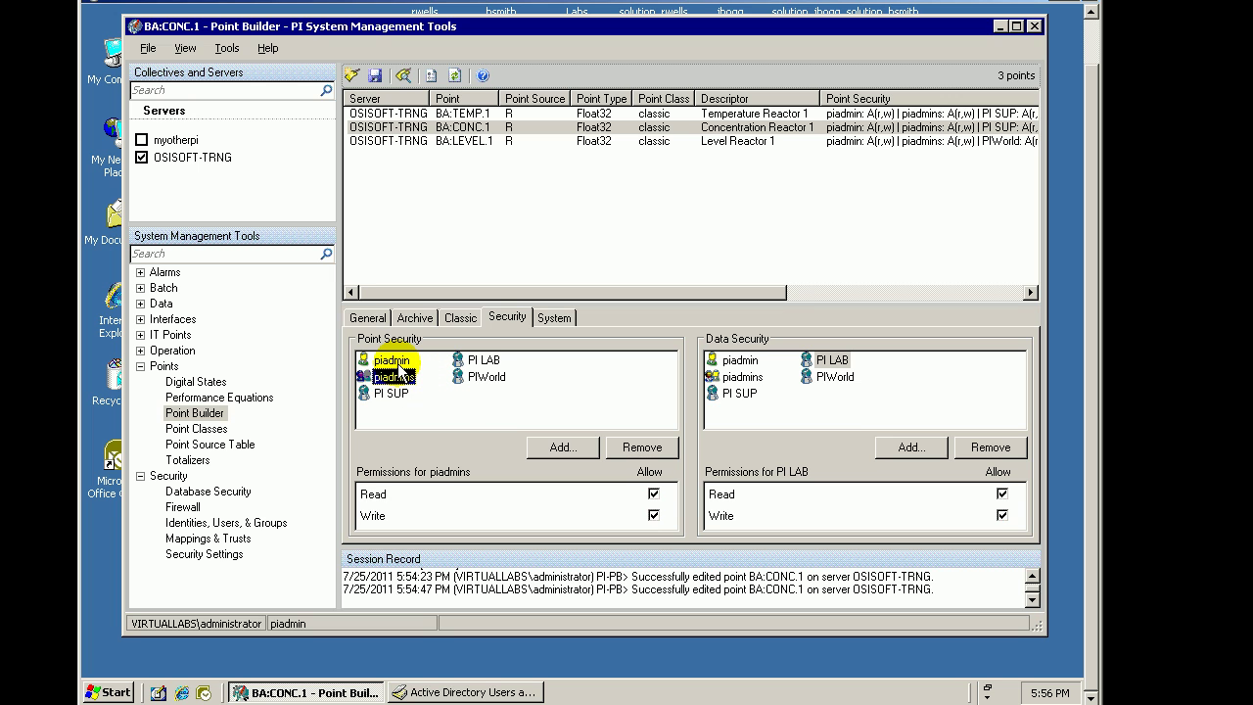
{"action": "left_click", "coordinate": [397, 362]}
{"action": "left_click", "coordinate": [393, 379]}
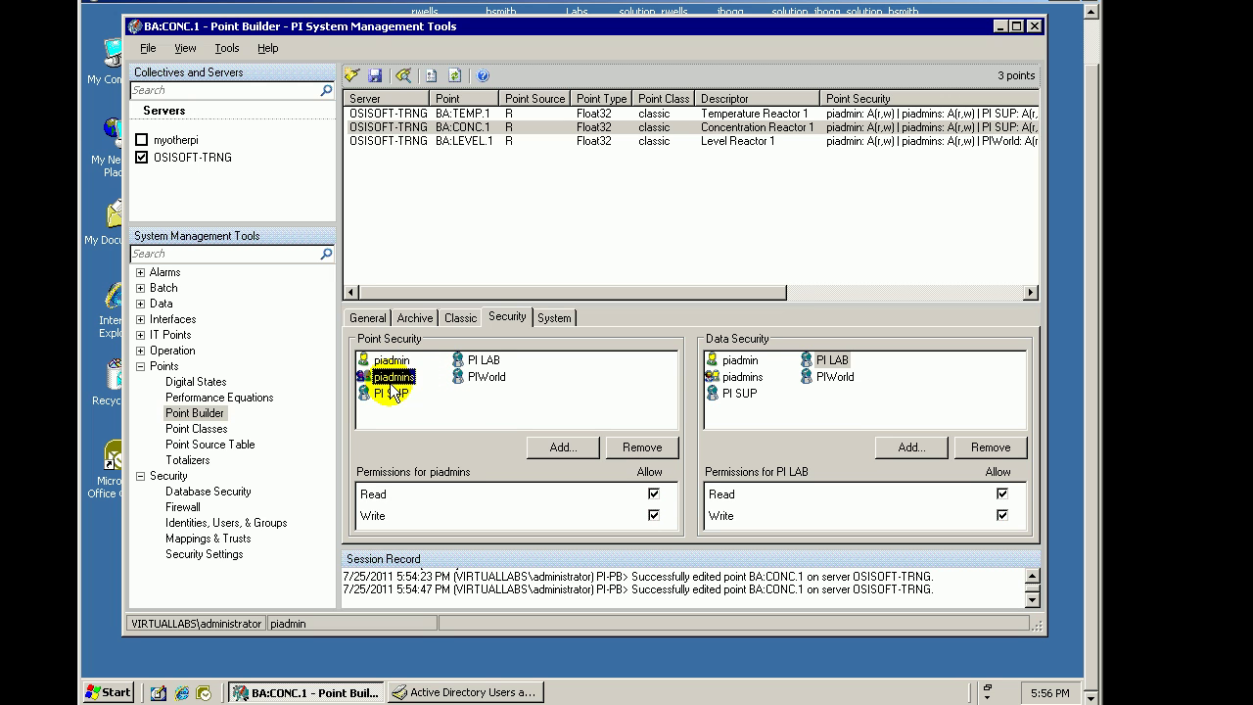
{"action": "left_click", "coordinate": [739, 362]}
{"action": "left_click", "coordinate": [742, 377]}
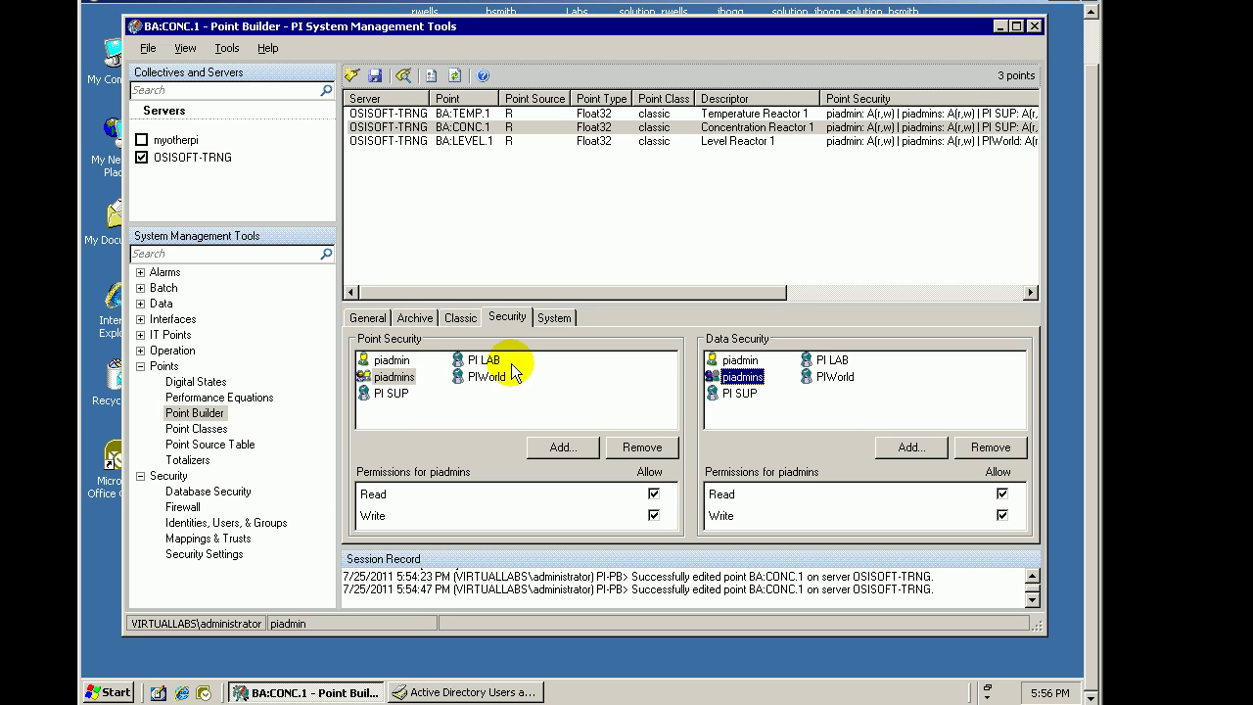
{"action": "left_click", "coordinate": [484, 362]}
{"action": "left_click", "coordinate": [832, 361]}
{"action": "left_click", "coordinate": [834, 377]}
{"action": "left_click", "coordinate": [739, 362]}
{"action": "left_click", "coordinate": [734, 377]}
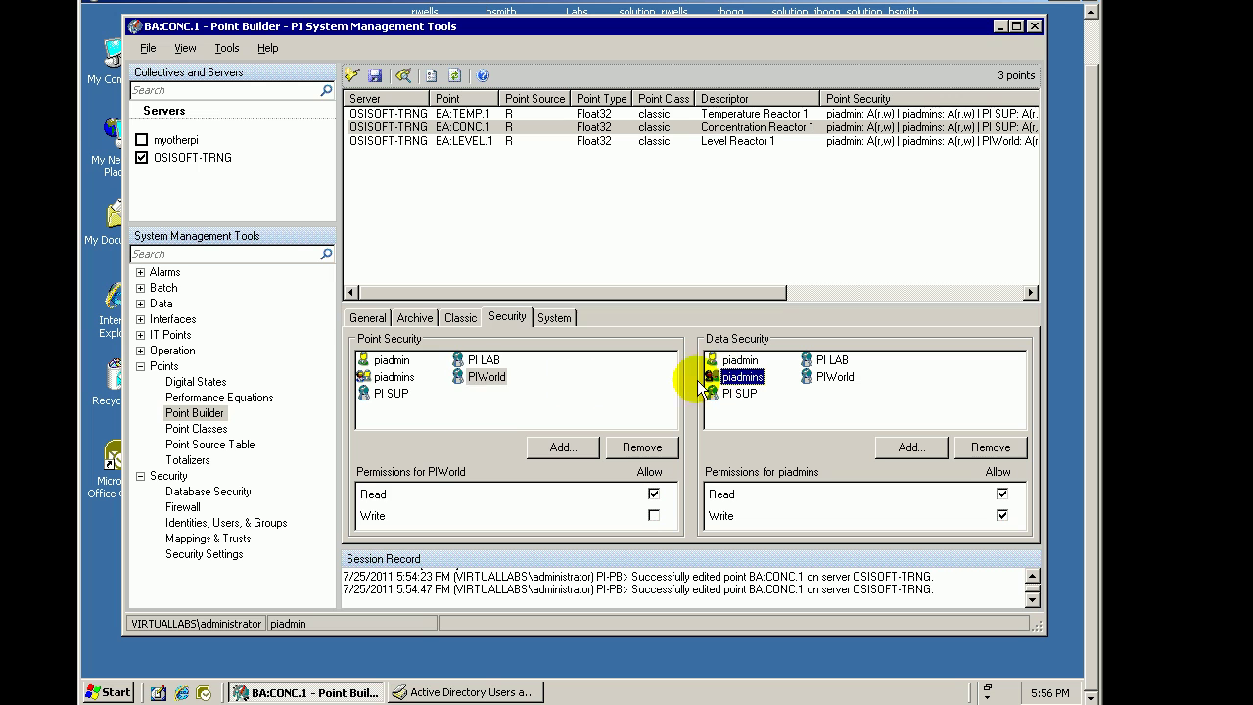
{"action": "left_click", "coordinate": [383, 361]}
{"action": "left_click", "coordinate": [394, 378]}
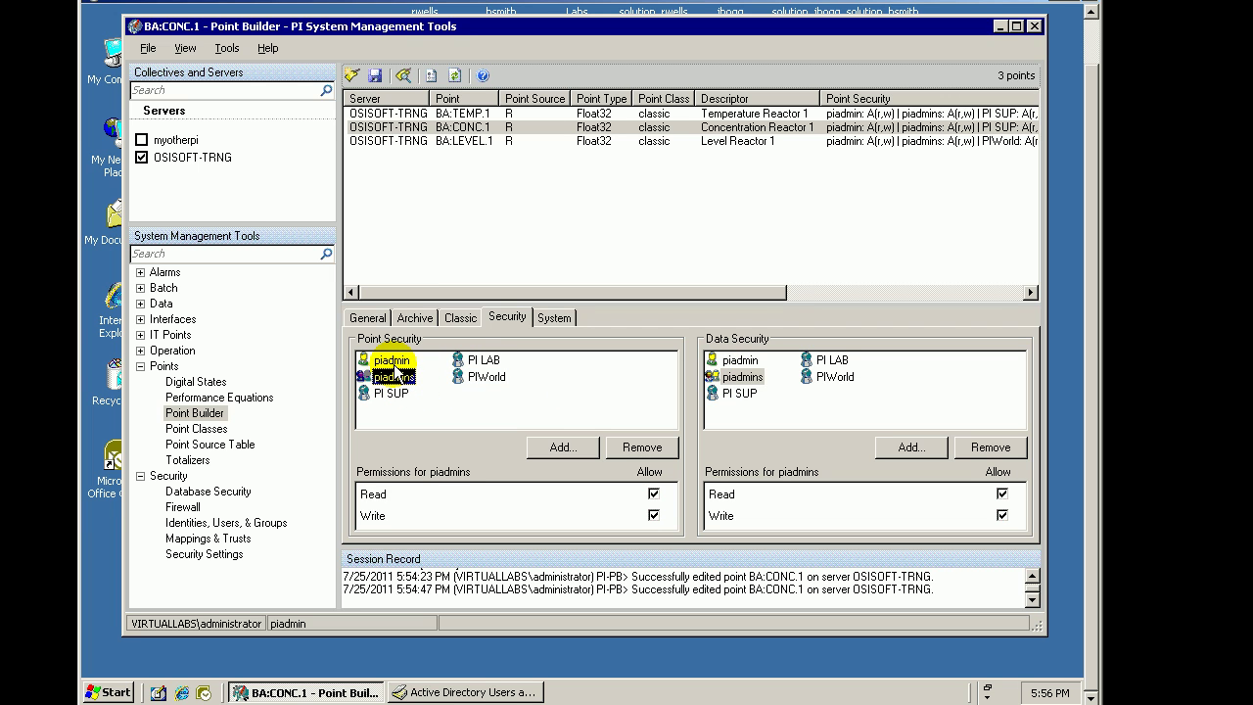
{"action": "left_click", "coordinate": [390, 361]}
{"action": "left_click", "coordinate": [393, 378]}
{"action": "left_click", "coordinate": [476, 381]}
{"action": "left_click", "coordinate": [480, 361]}
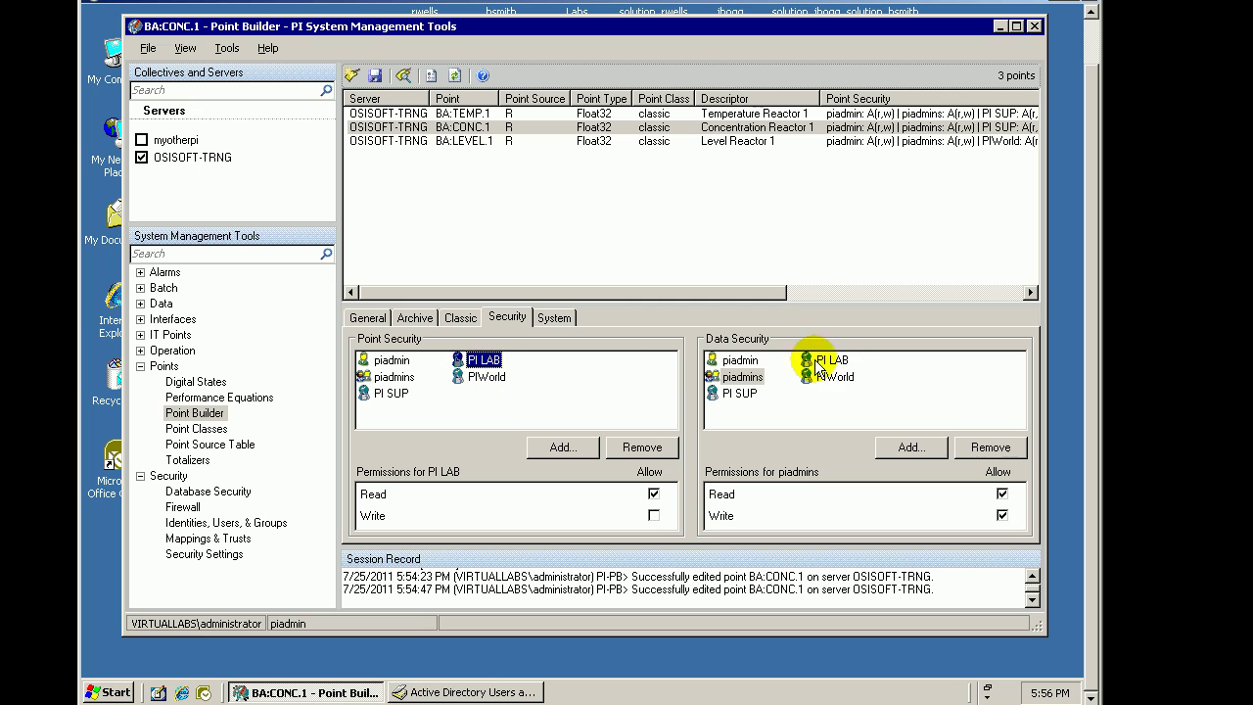
{"action": "left_click", "coordinate": [831, 360]}
{"action": "left_click", "coordinate": [834, 376]}
{"action": "left_click", "coordinate": [834, 365]}
{"action": "left_click", "coordinate": [828, 378]}
{"action": "left_click", "coordinate": [482, 362]}
{"action": "left_click", "coordinate": [487, 377]}
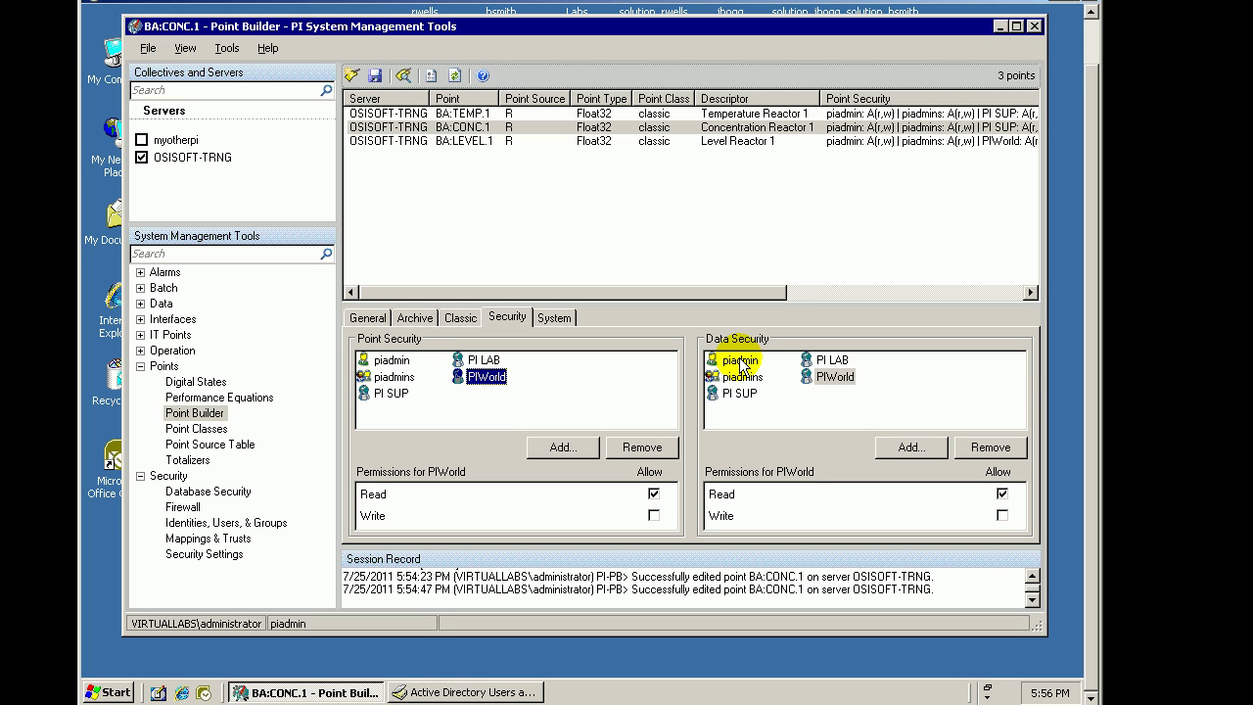
{"action": "left_click", "coordinate": [832, 378]}
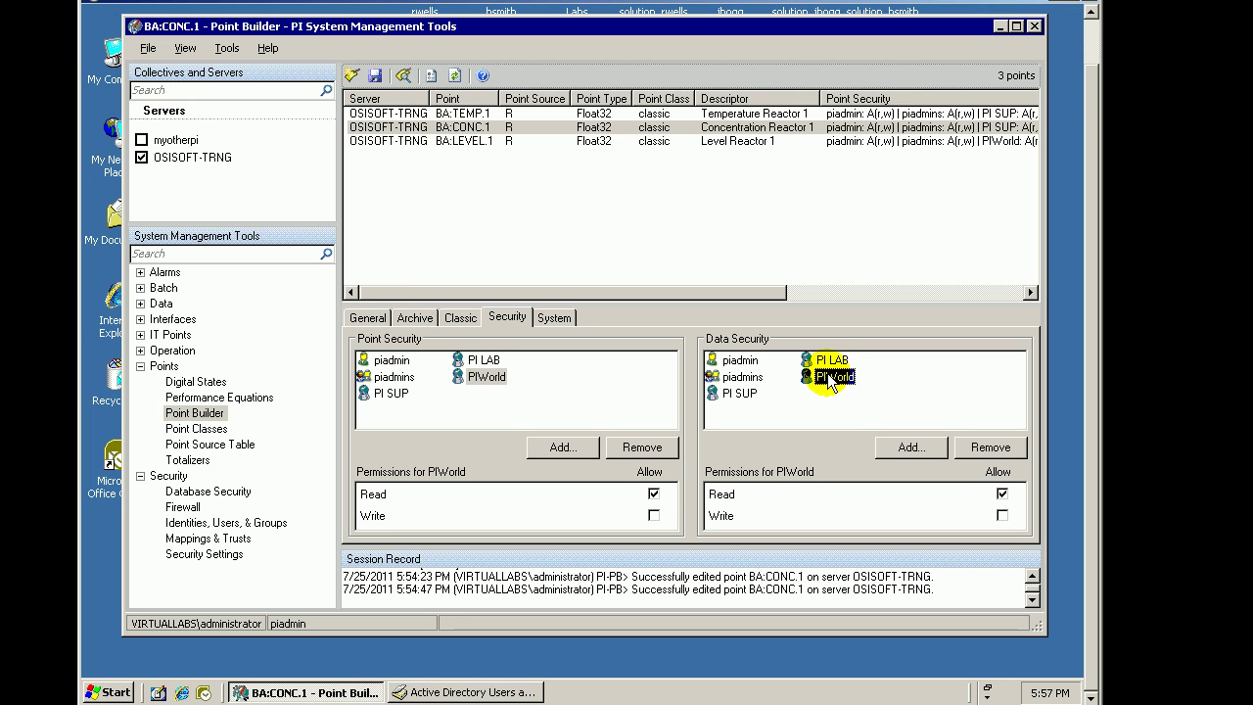